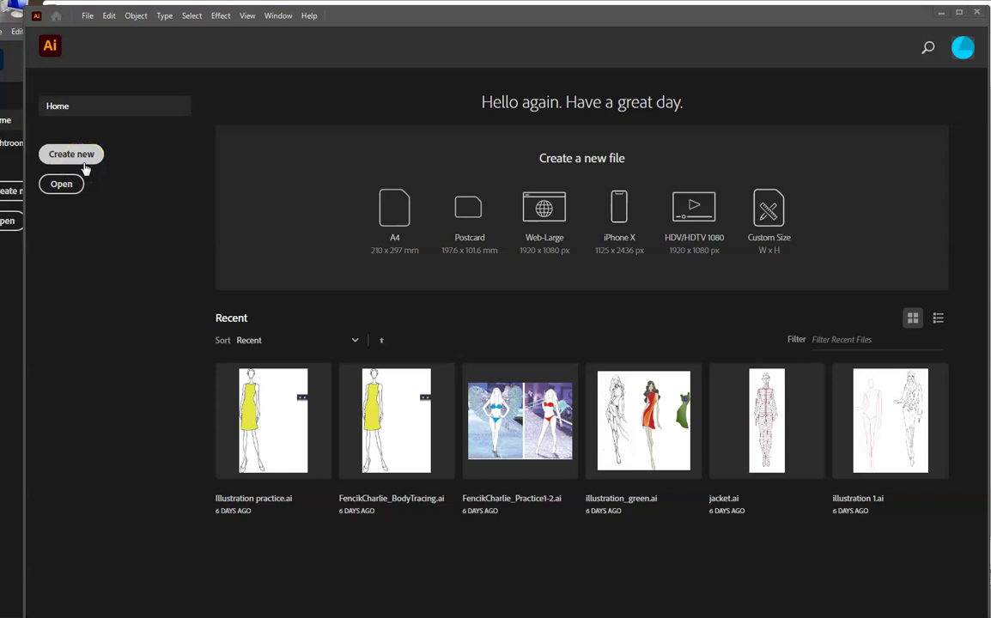
- Start a new Letter-size document and set its measurement units to inches
left_click(90, 163)
left_click(81, 157)
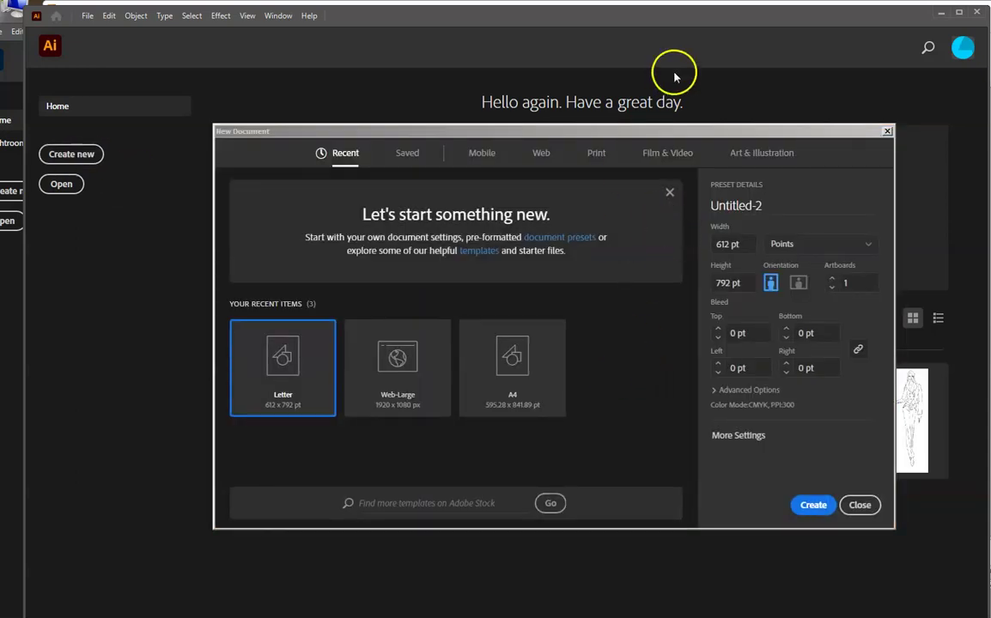
left_click_drag(703, 136, 576, 96)
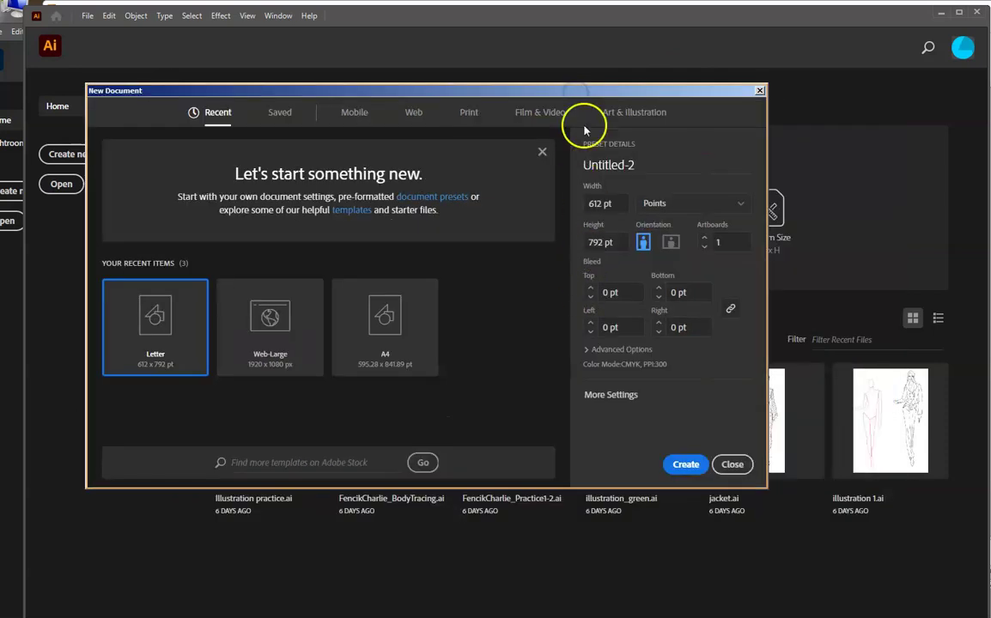
left_click(675, 204)
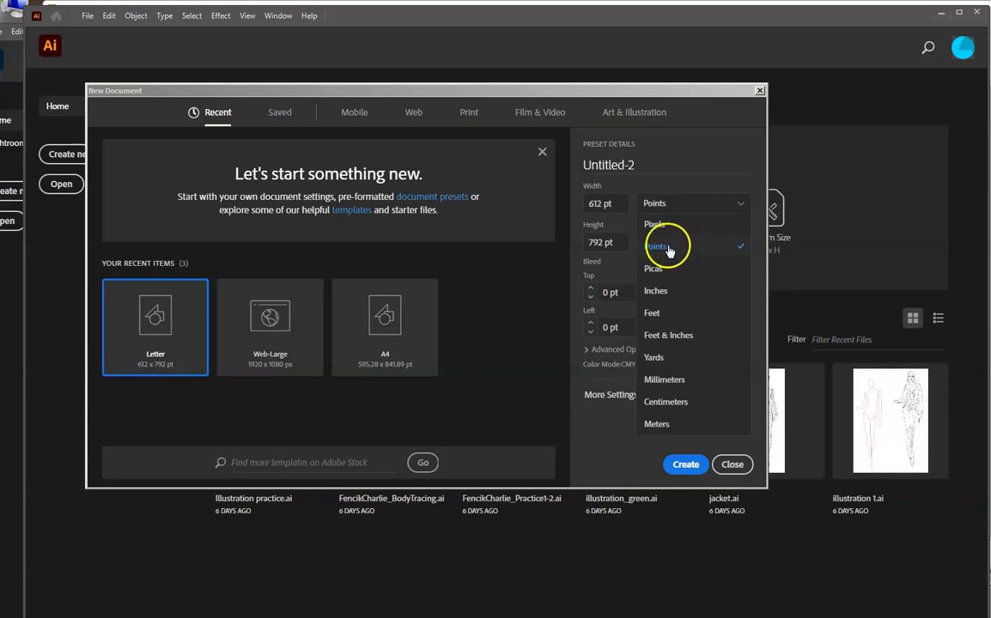
left_click(666, 294)
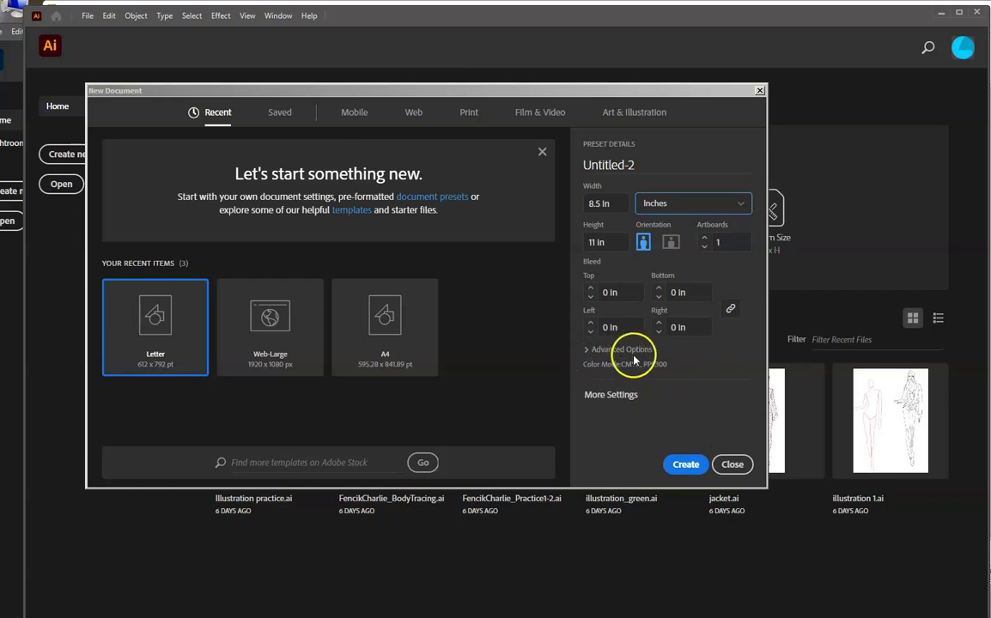
- Choose CMYK Color as the document's color mode in the advanced options and create the document
left_click(601, 350)
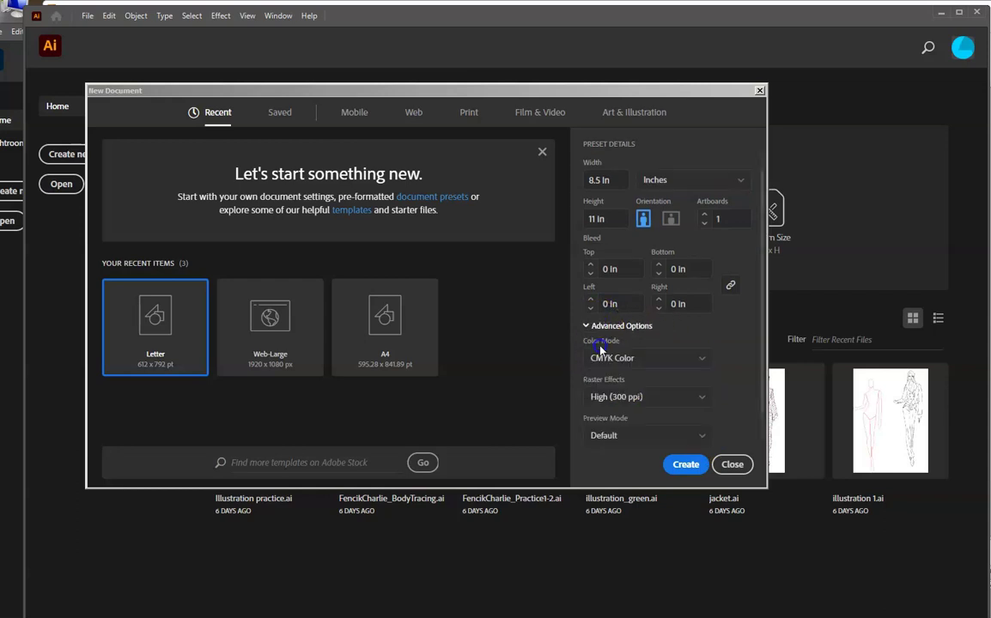
scroll(595, 348, "down", 1)
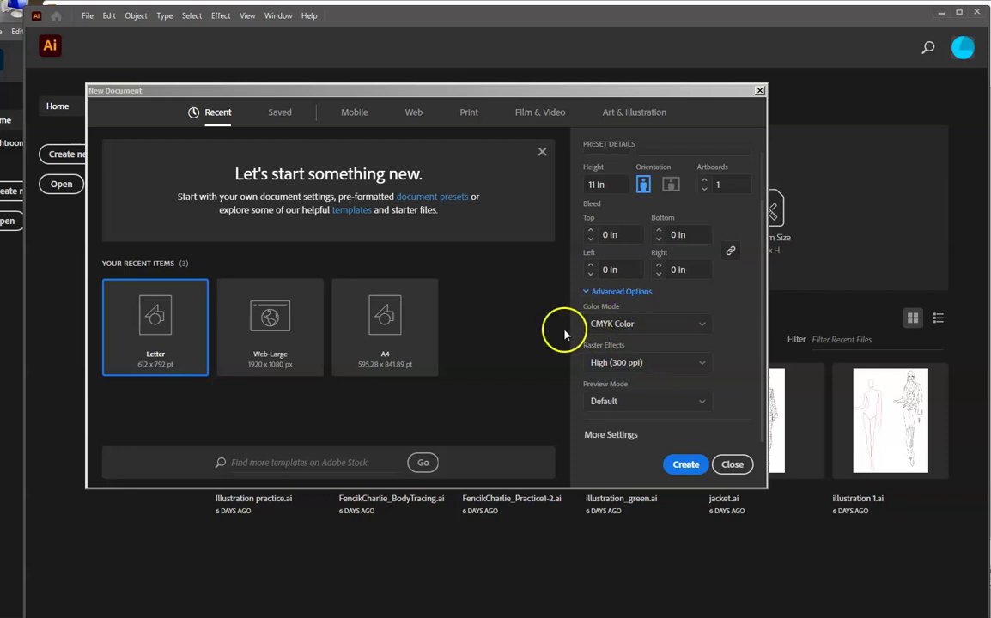
left_click(675, 338)
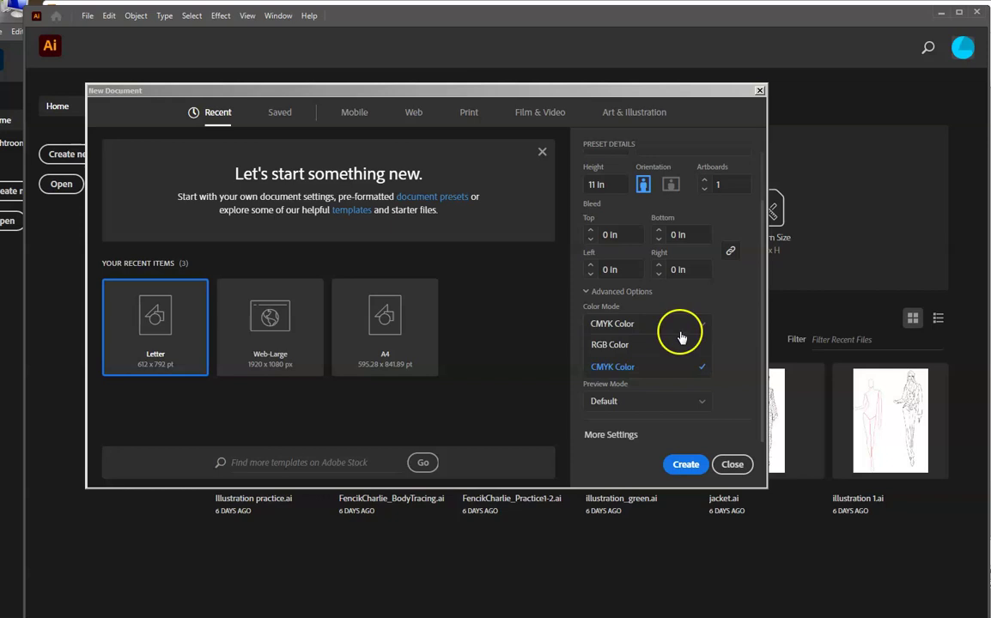
left_click(613, 368)
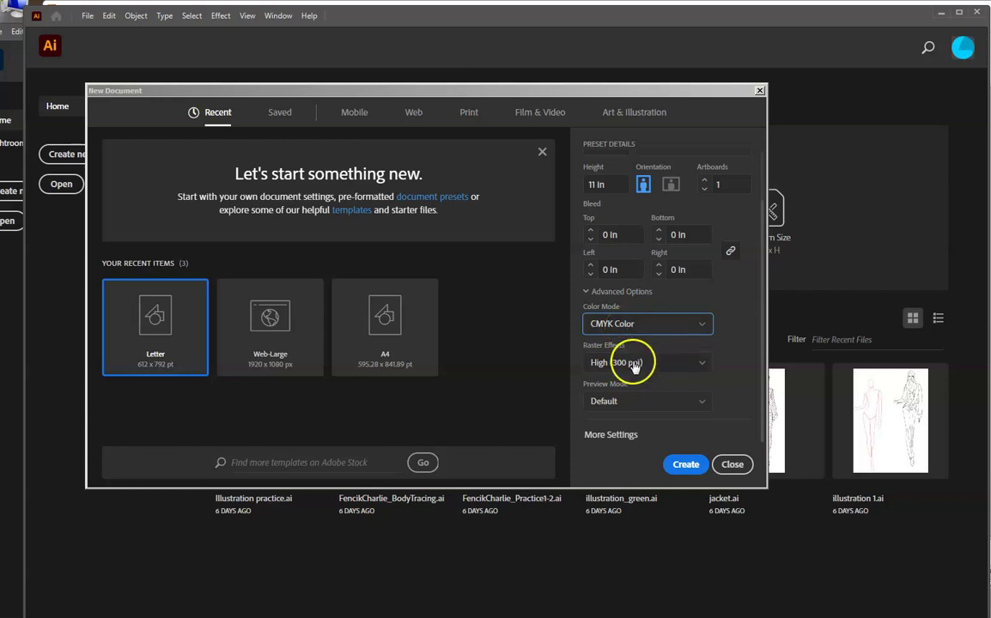
left_click(687, 465)
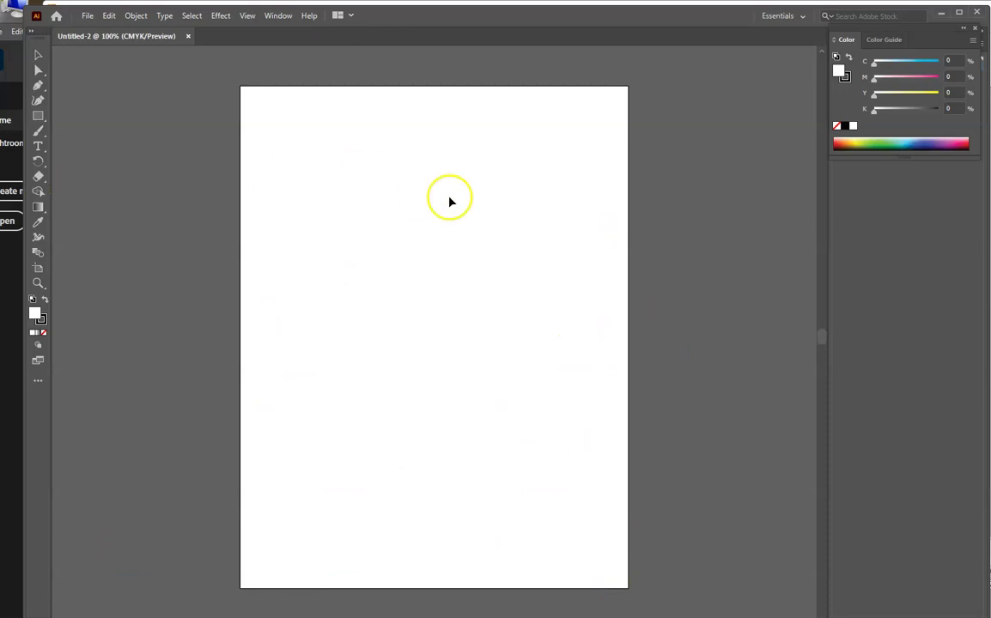
left_click(37, 42)
left_click(38, 56)
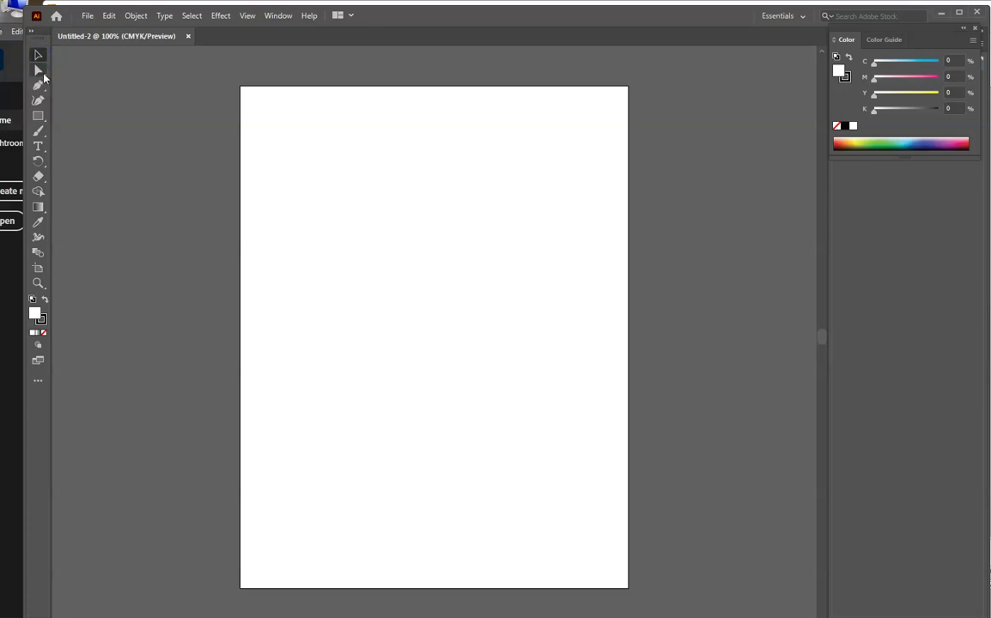
left_click(40, 74)
key("v")
left_click_drag(38, 115, 87, 121)
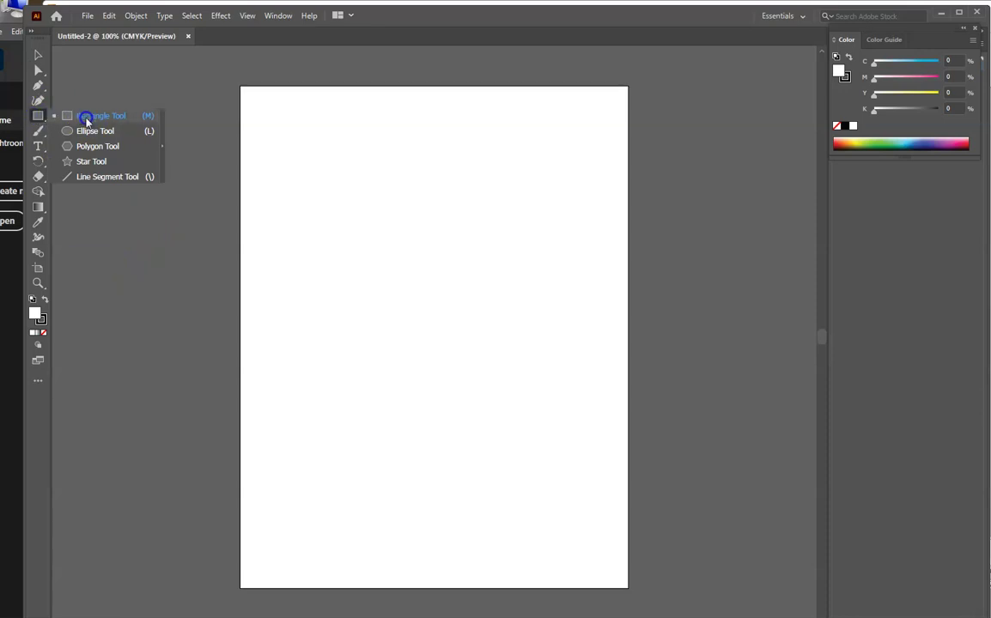
left_click_drag(87, 125, 122, 160)
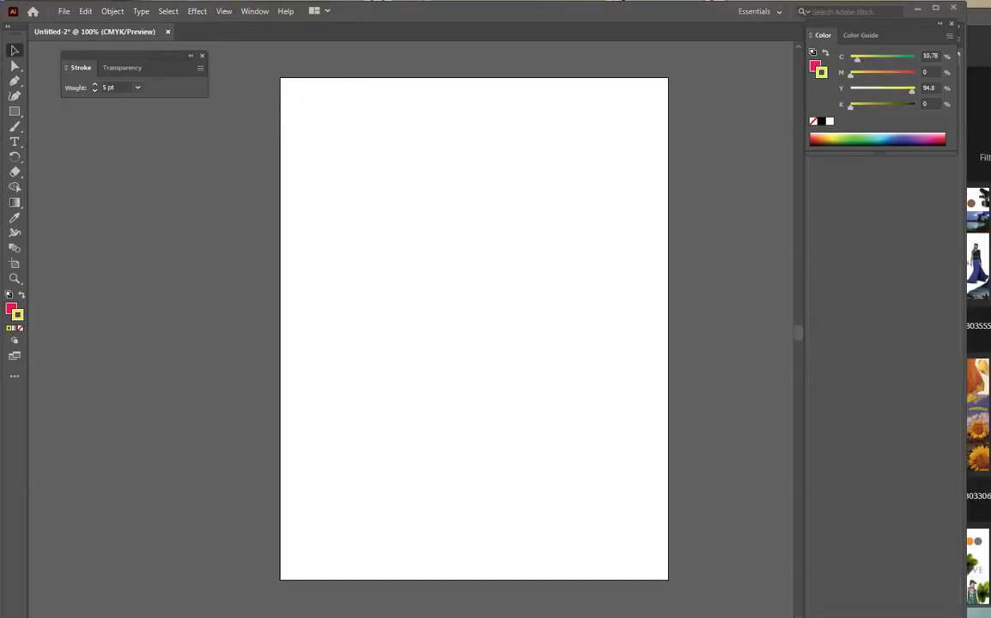
- Draw a rectangle about 2.1 by 1.75 in near the artboard's upper-left corner with the Rectangle tool
left_click(16, 112)
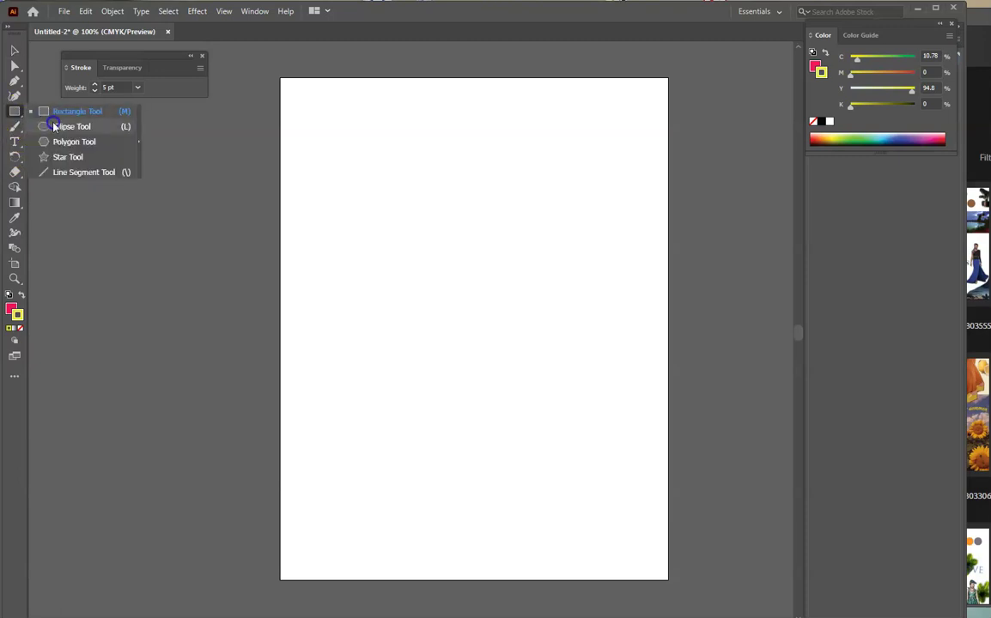
left_click(119, 111)
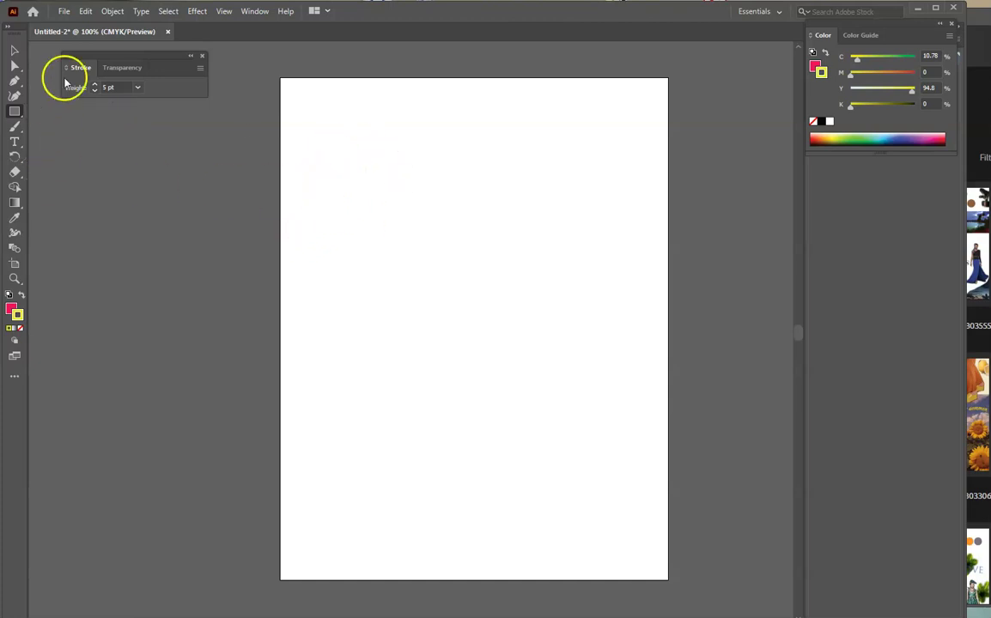
left_click(21, 117)
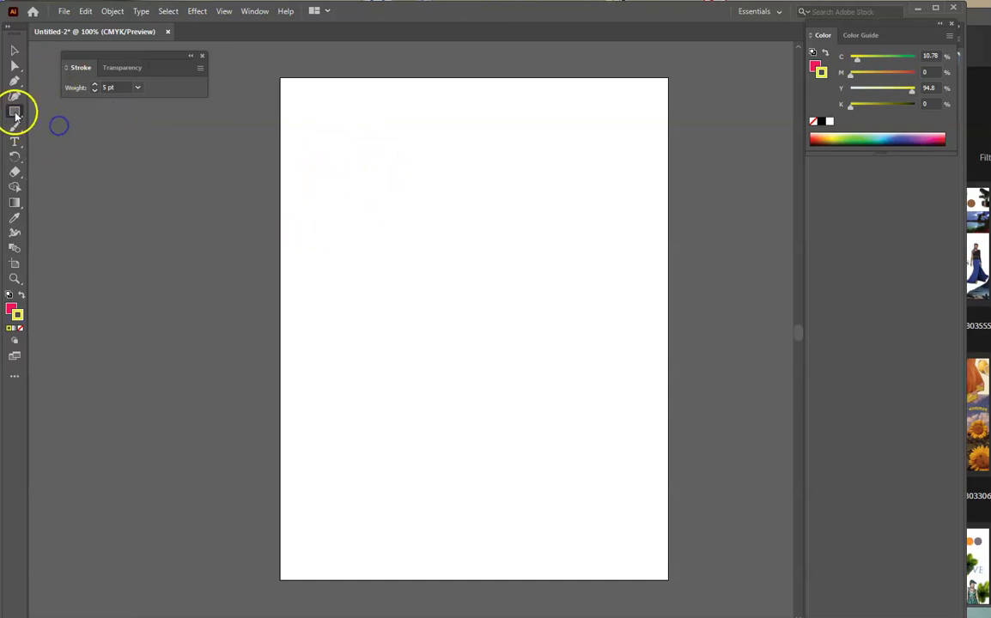
left_click_drag(324, 159, 421, 239)
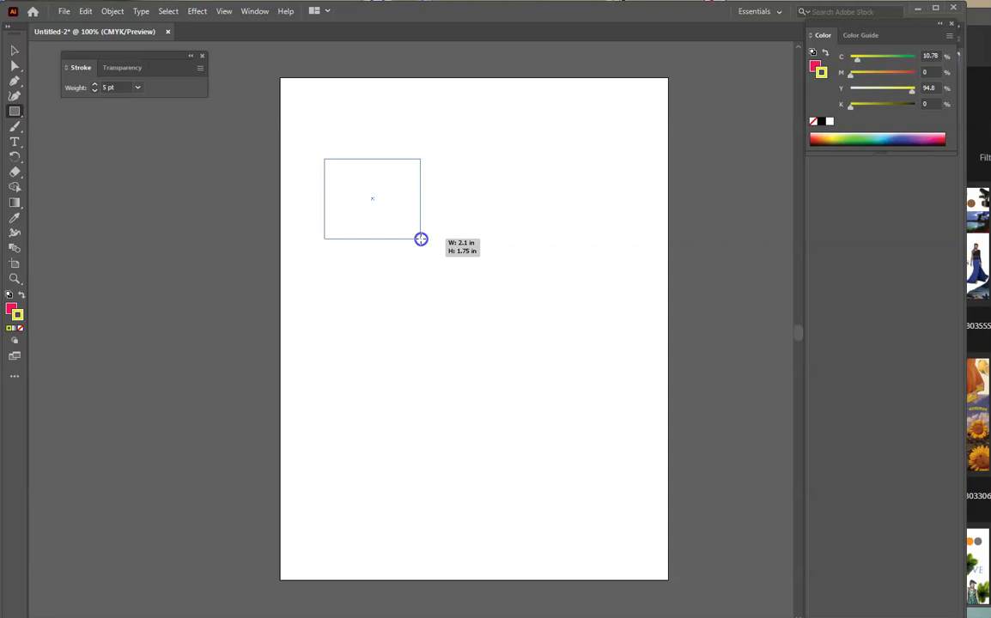
left_click_drag(421, 238, 421, 239)
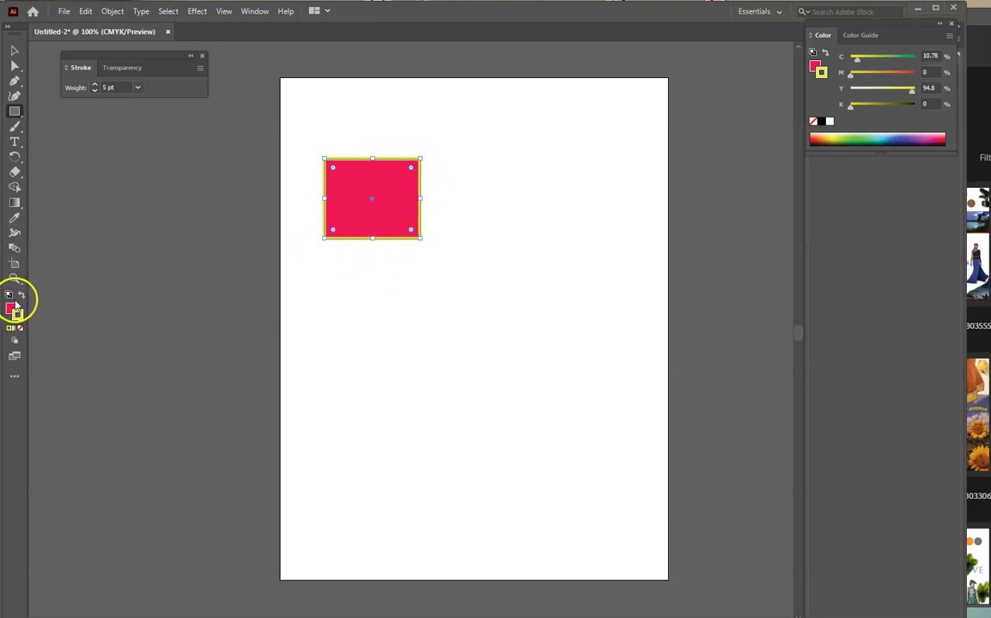
- Reset the rectangle to the default fill and stroke, and close and redisplay the stroke settings beside the artboard
left_click(8, 295)
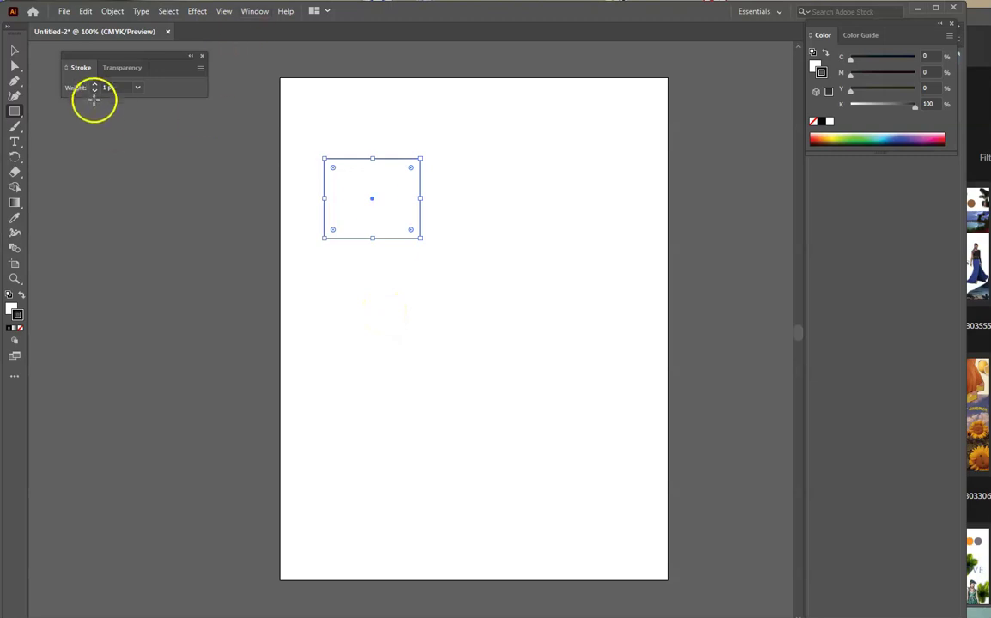
left_click(202, 56)
left_click(255, 12)
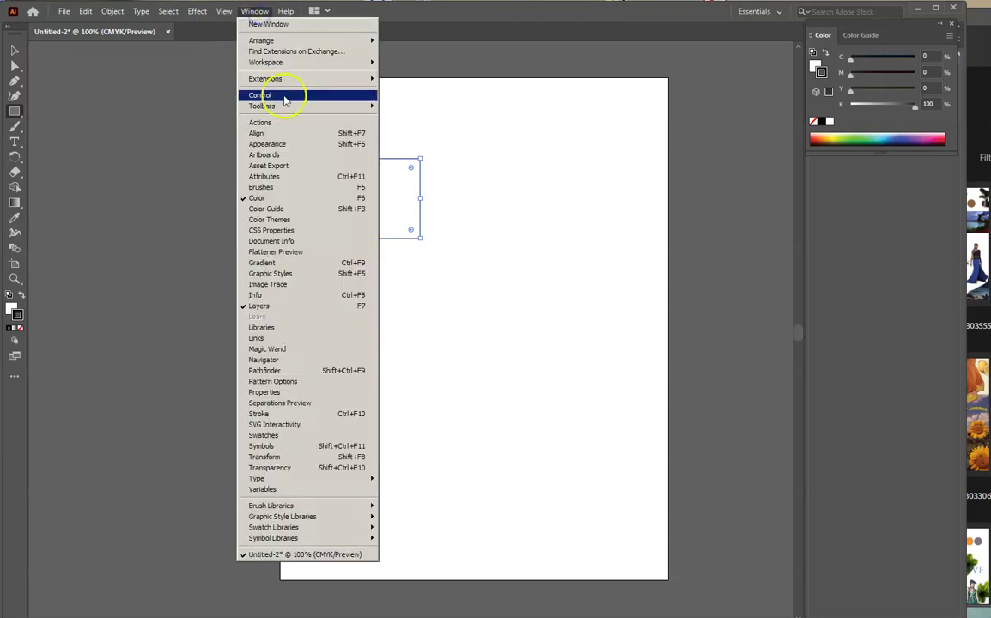
left_click(301, 413)
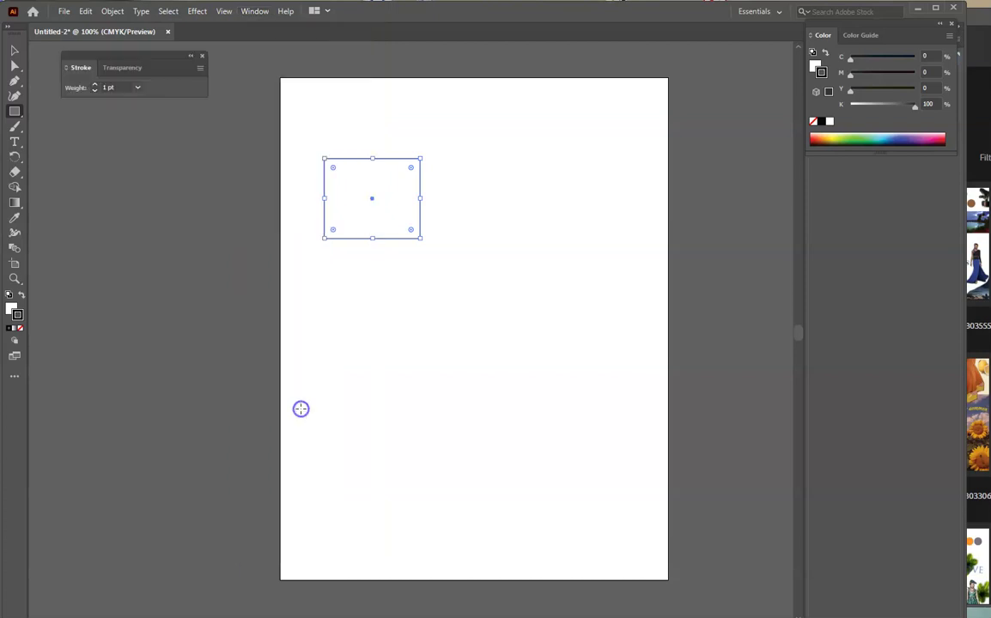
left_click_drag(141, 57, 165, 106)
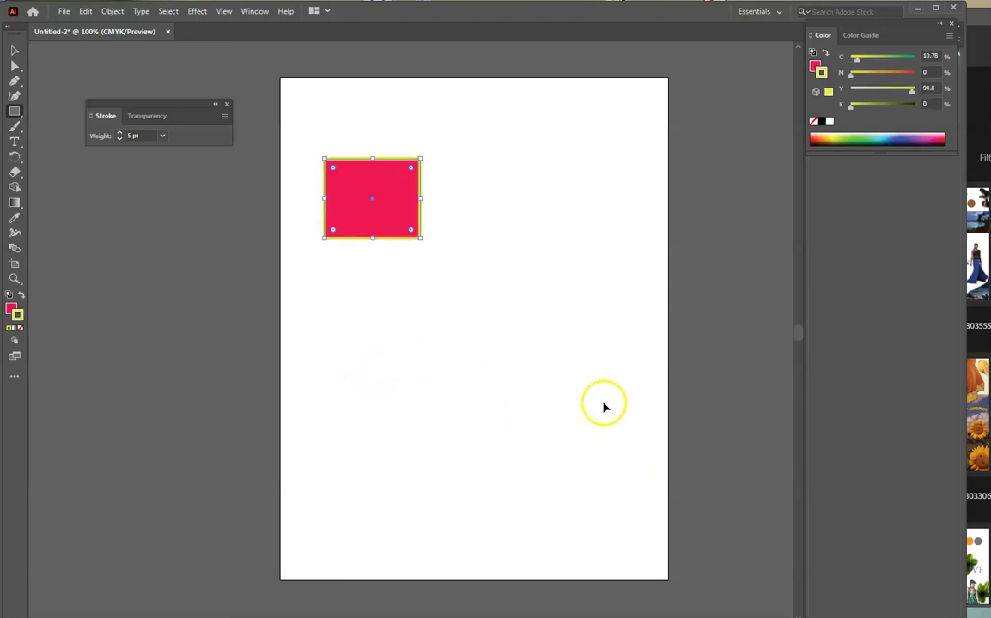
- Remove the red rectangle and delete all remaining shapes so the artboard is empty
key("Delete")
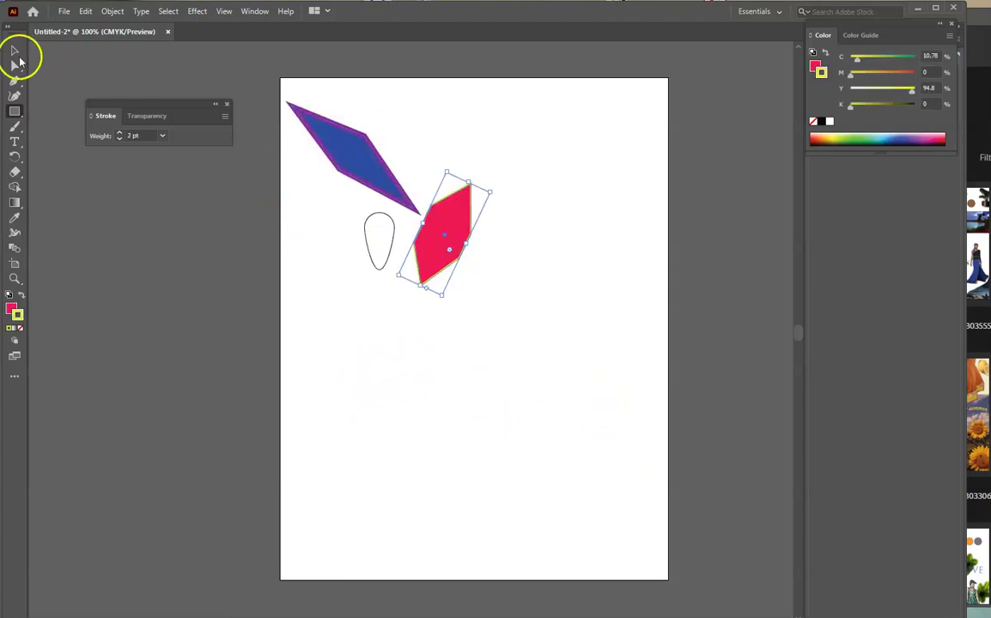
left_click(16, 51)
left_click_drag(295, 100, 468, 327)
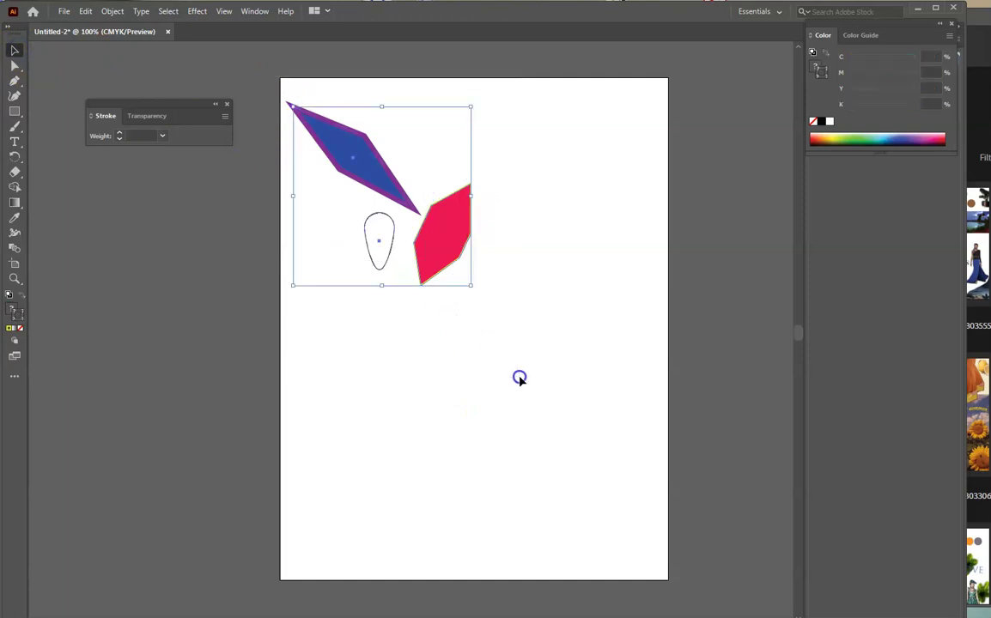
key("Delete")
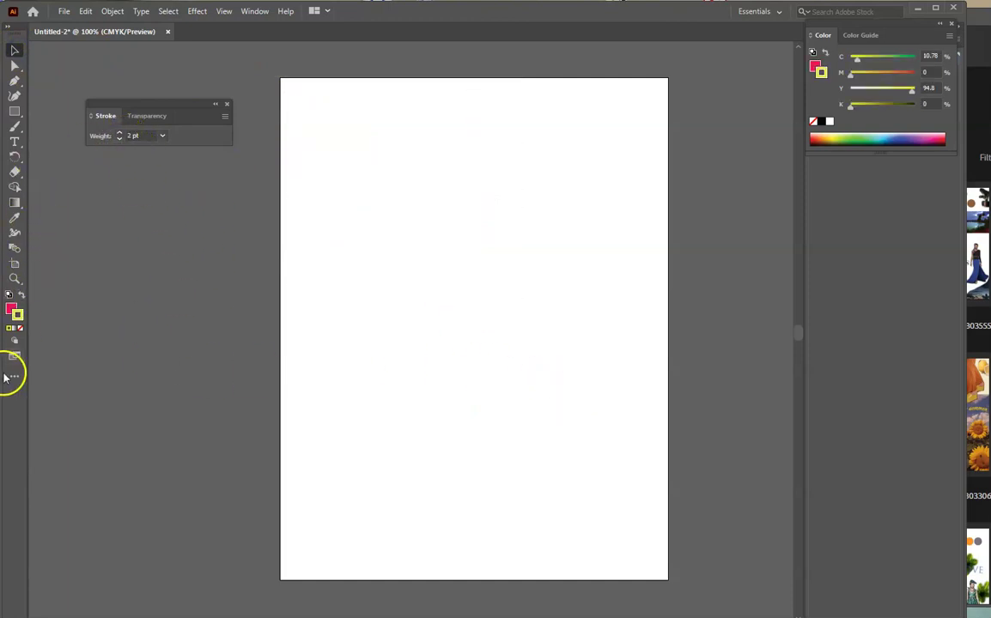
- Restore the default white fill and 1 pt black stroke and draw a square in the artboard's upper-left area
left_click(10, 329)
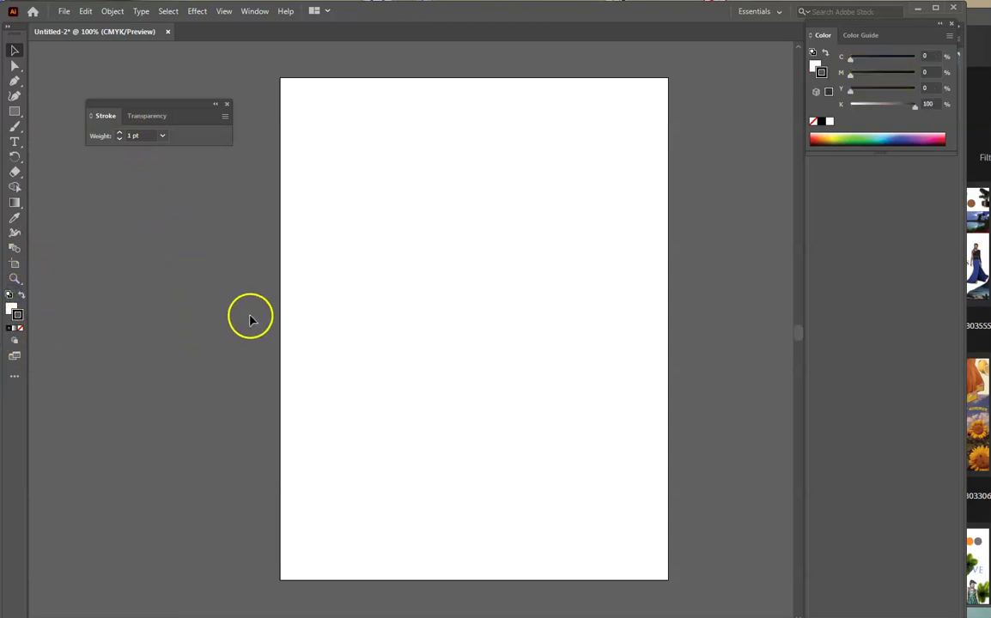
left_click(14, 111)
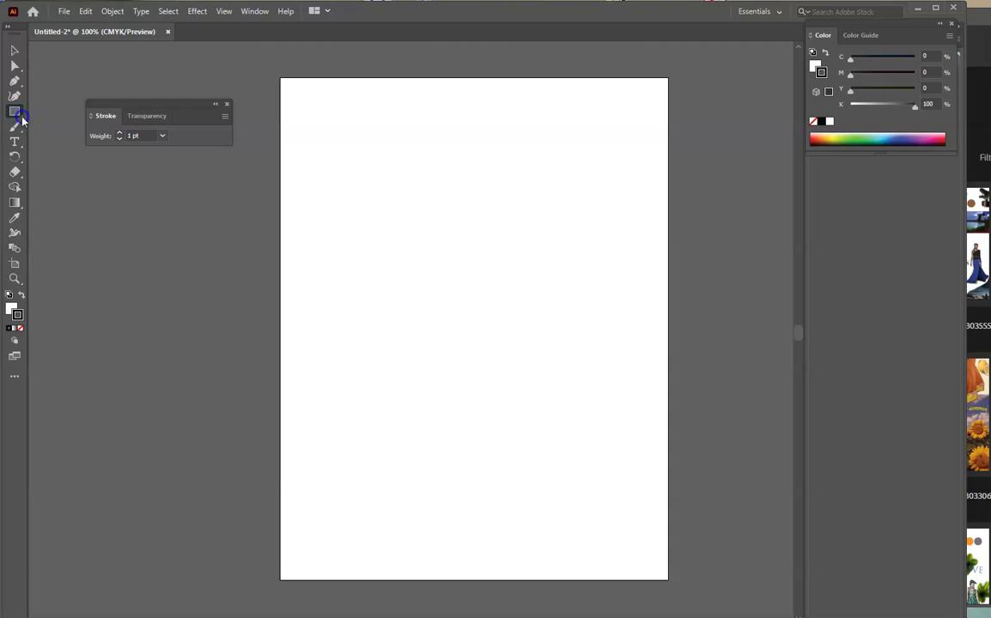
left_click(226, 104)
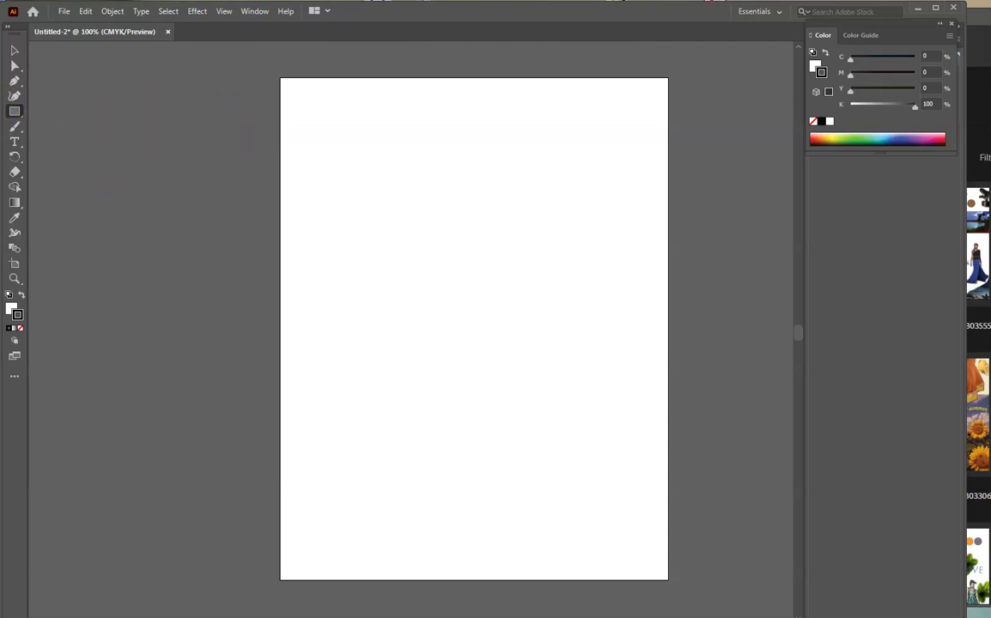
left_click(24, 113)
left_click(99, 106)
left_click_drag(333, 137, 412, 215)
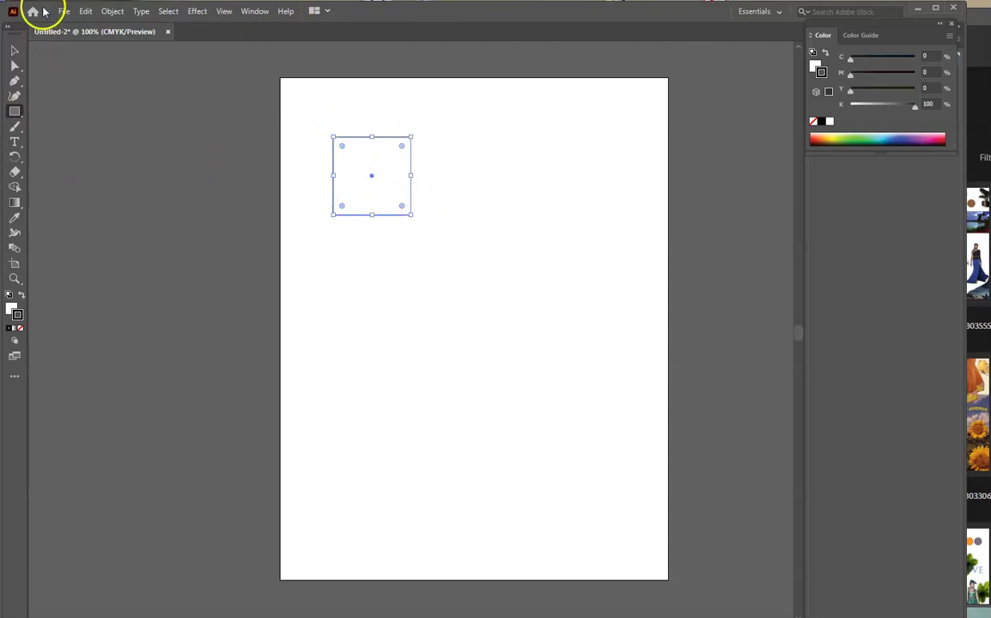
- Move the square toward the artboard's upper-left corner, scale it down proportionally and deselect it
left_click(15, 49)
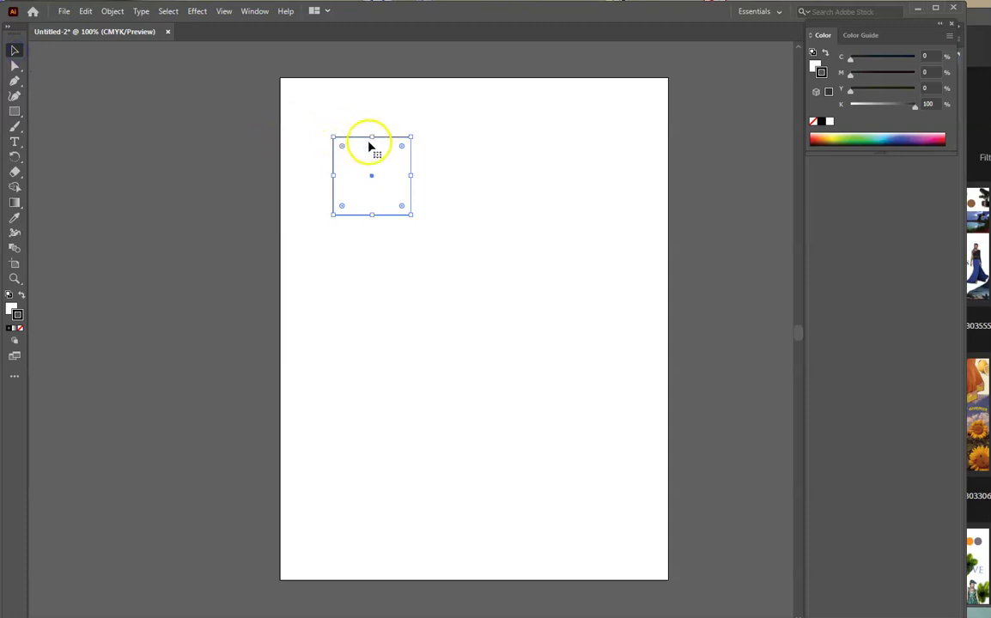
left_click_drag(365, 142, 325, 95)
mouse_move(351, 169)
left_mouse_down()
mouse_move(506, 263)
mouse_move(504, 281)
mouse_move(480, 236)
mouse_move(358, 167)
mouse_move(364, 147)
mouse_move(354, 149)
left_mouse_up()
left_click(416, 199)
left_click_drag(335, 96, 367, 121)
left_click(279, 170)
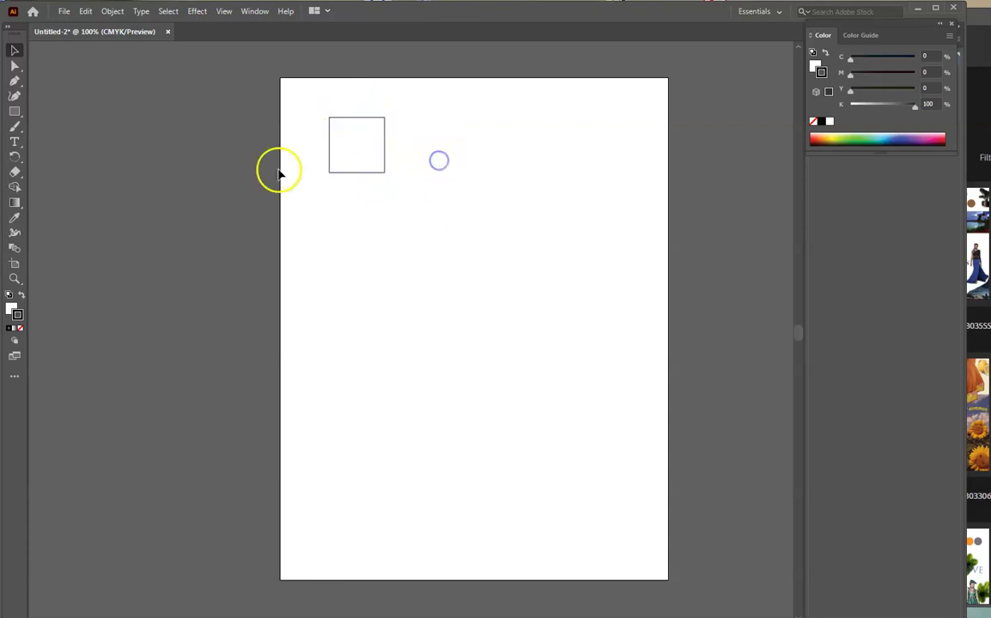
left_click(17, 51)
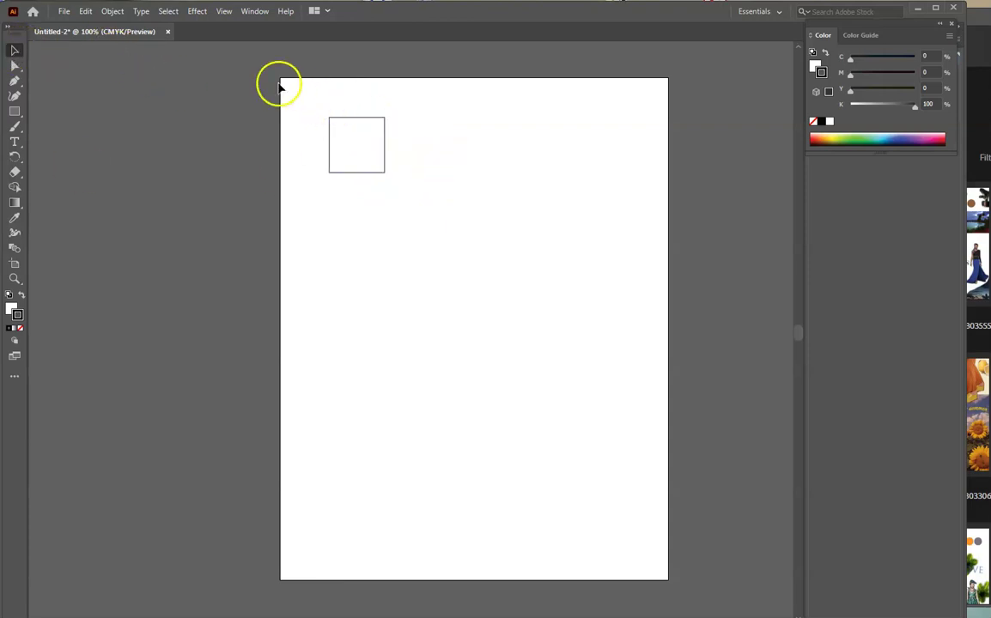
- Display the stroke settings again and set the square's stroke weight to 2 pt
left_click(255, 11)
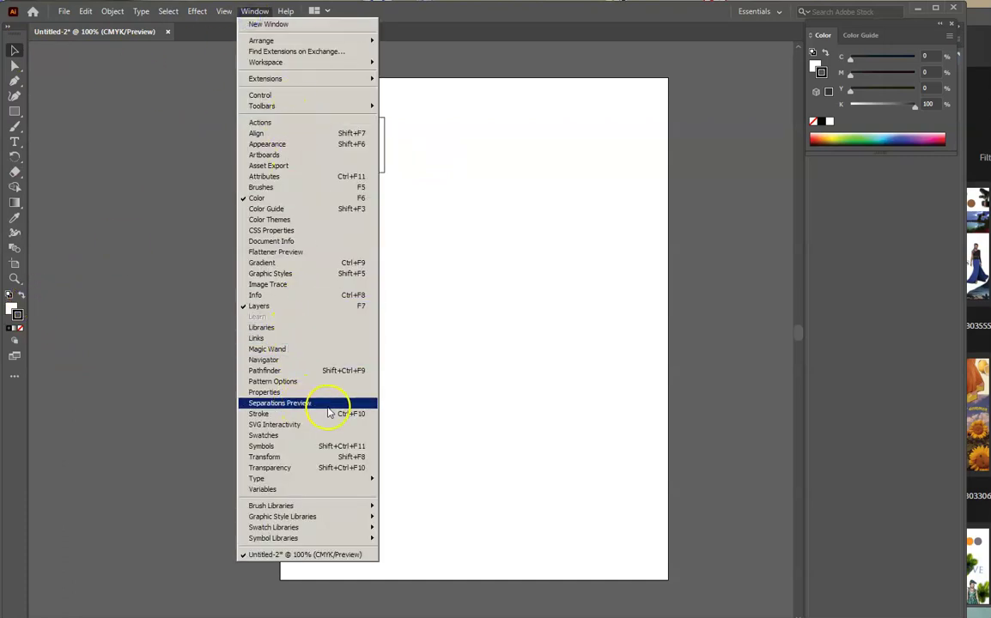
left_click(310, 414)
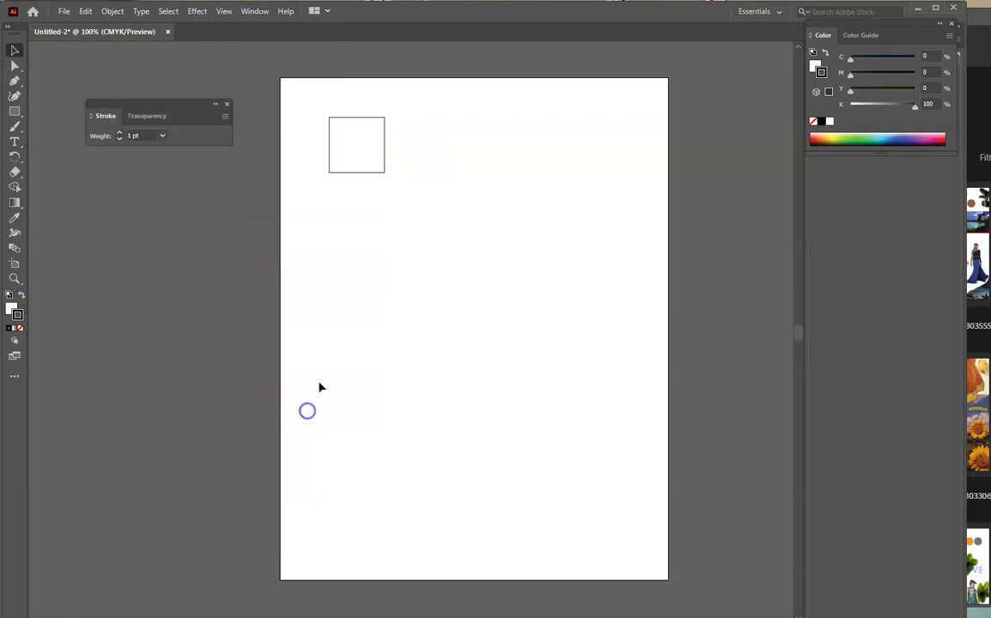
left_click(119, 137)
left_click(361, 117)
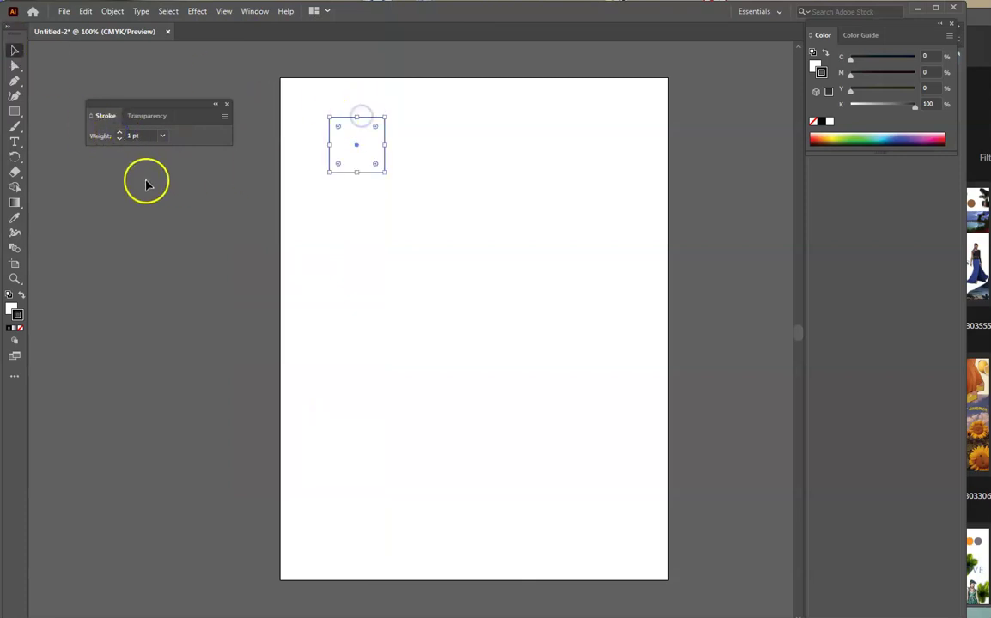
left_click(120, 136)
left_click(121, 134)
left_click(120, 134)
left_click(119, 139)
left_click(119, 138)
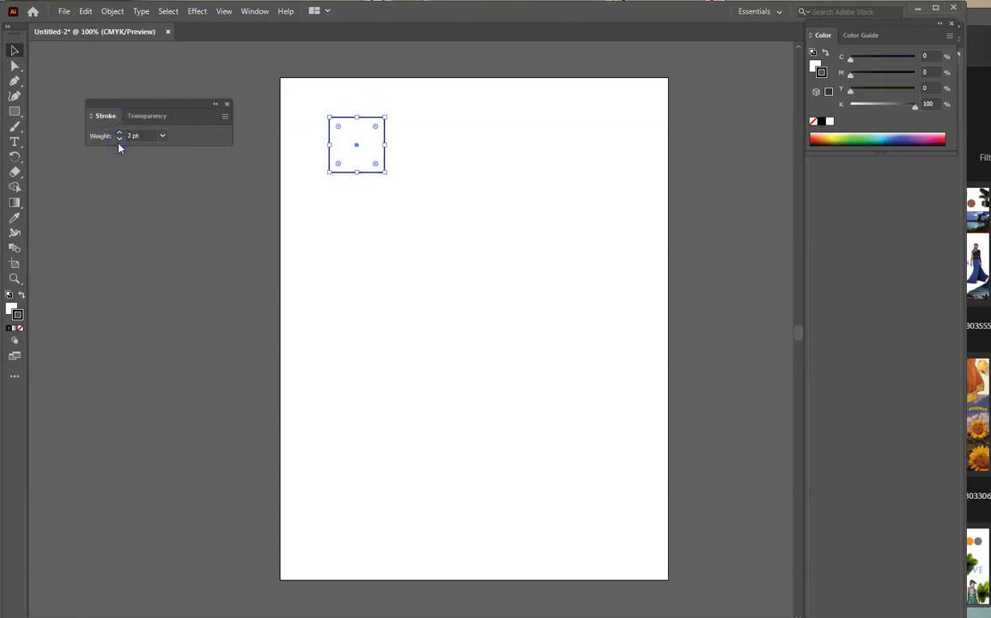
- Deselect the square and select its individual corner anchor points one at a time with the Direct Selection tool
left_click(632, 287)
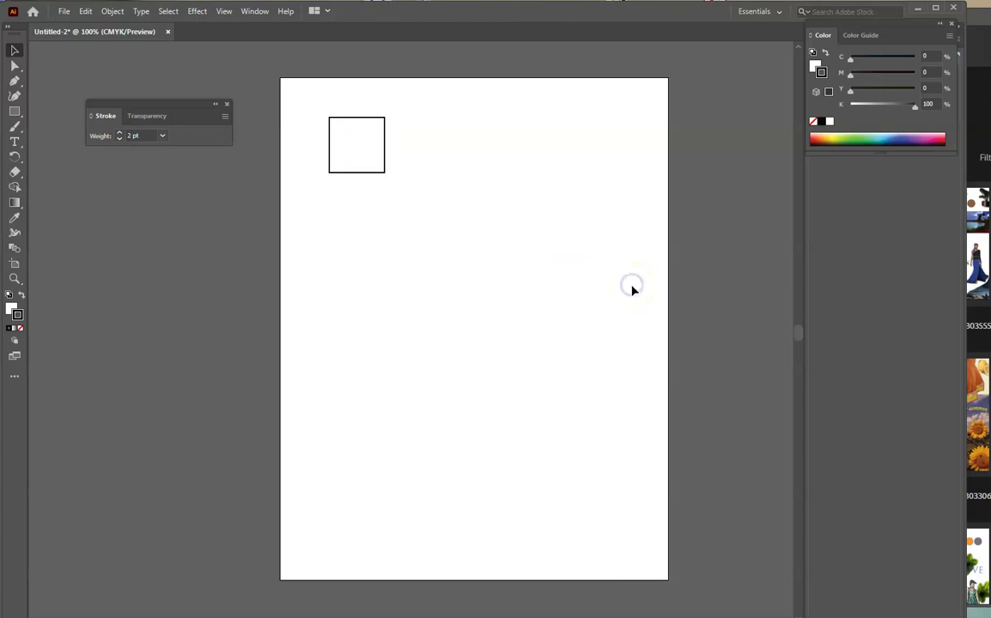
left_click(19, 68)
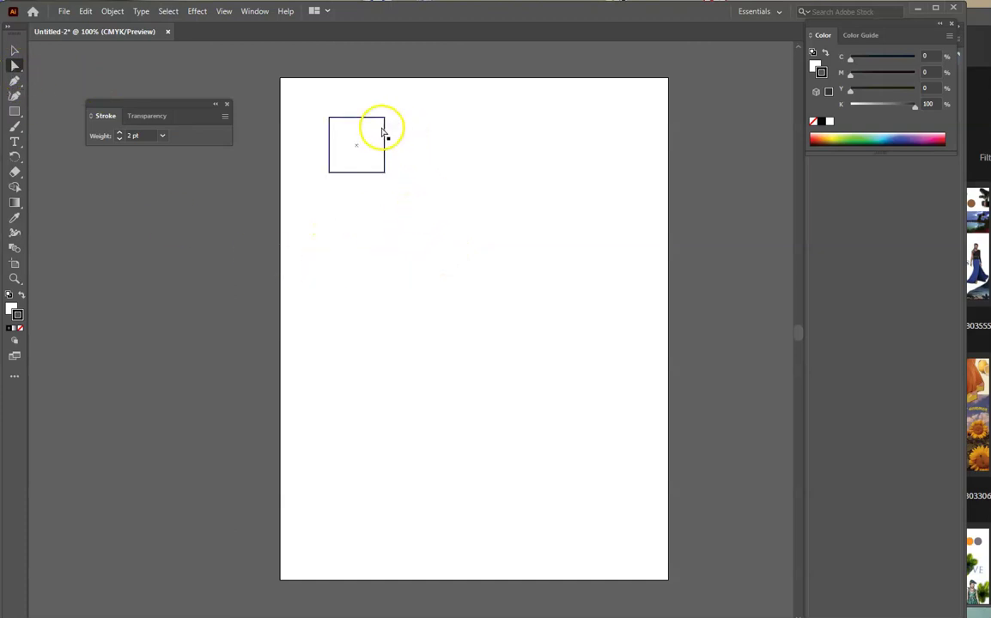
left_click(386, 118)
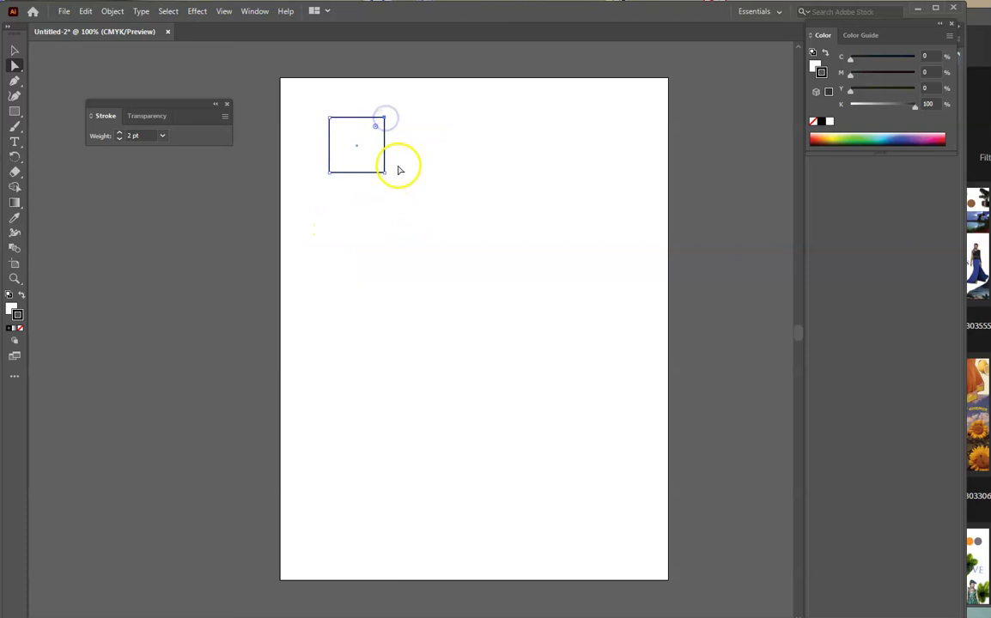
left_click(397, 158)
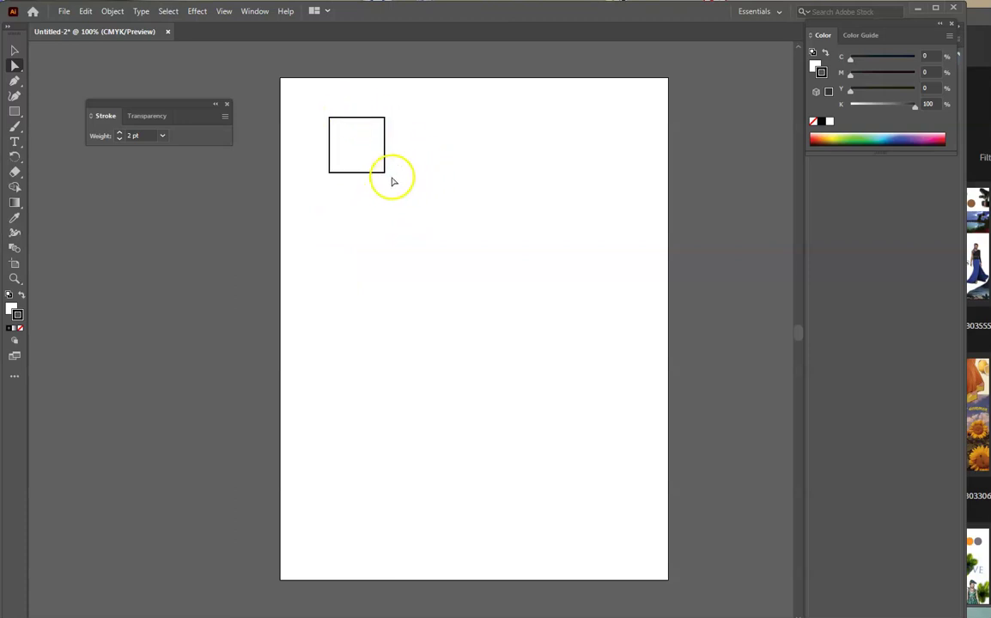
left_click(383, 174)
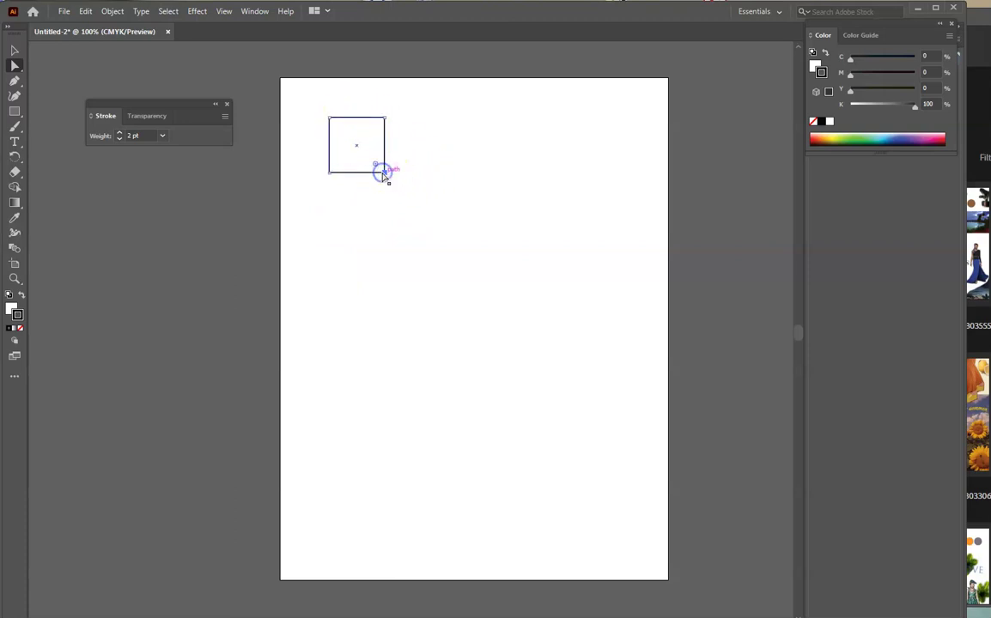
left_click(384, 117)
left_click(329, 117)
left_click(328, 171)
- Pull only the square's lower-right corner anchor diagonally outward to distort the shape into an irregular quadrilateral
left_click(386, 171)
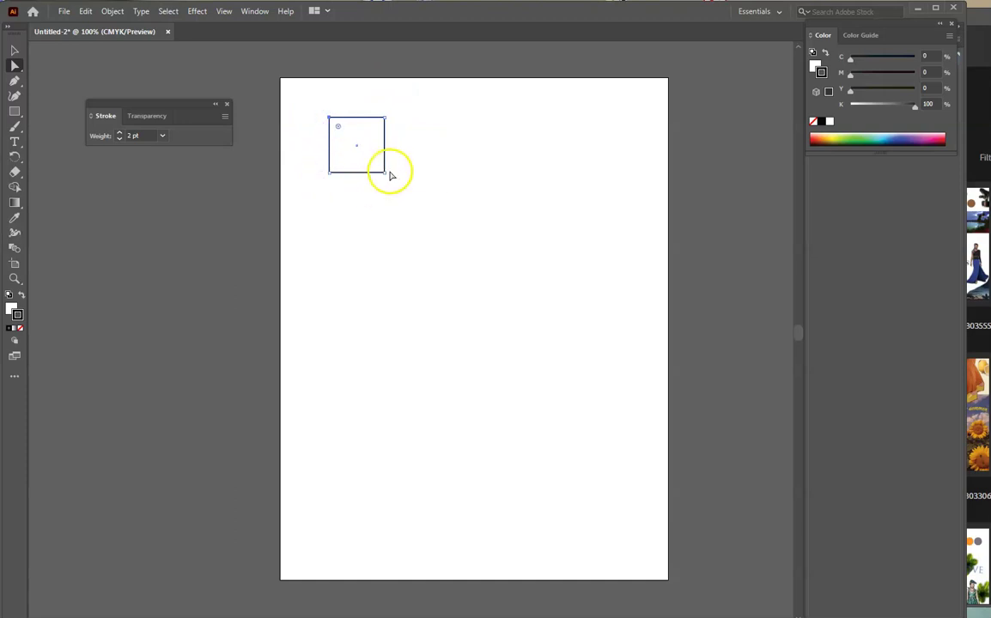
left_click(386, 172)
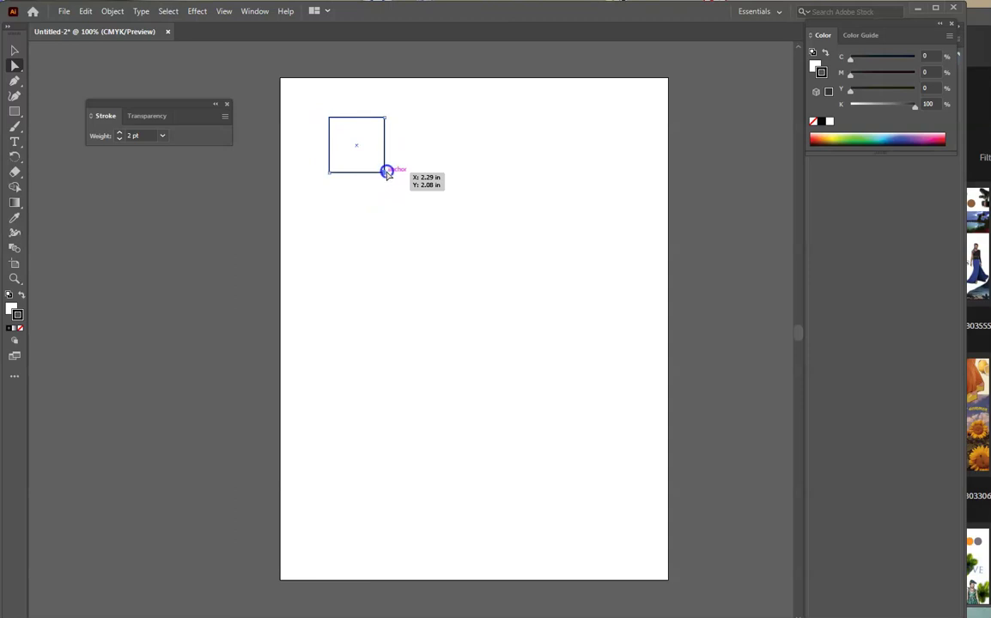
mouse_move(405, 189)
left_mouse_down()
mouse_move(449, 241)
mouse_move(469, 181)
mouse_move(551, 198)
mouse_move(378, 353)
mouse_move(472, 363)
mouse_move(476, 280)
mouse_move(411, 198)
left_mouse_up()
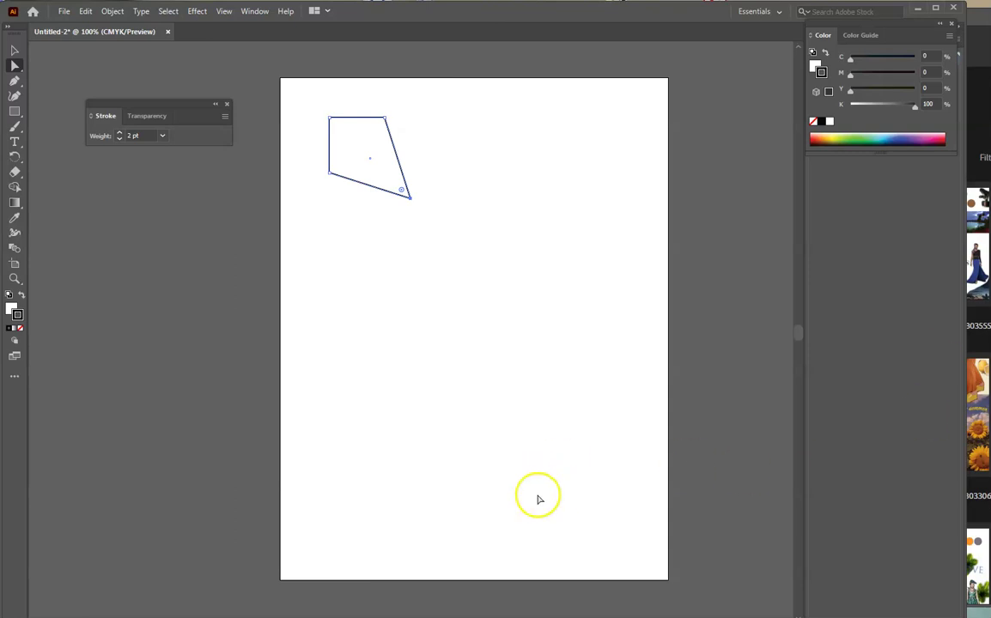
- Draw a small circle with the Ellipse tool just below and to the right of the quadrilateral
left_click(26, 118)
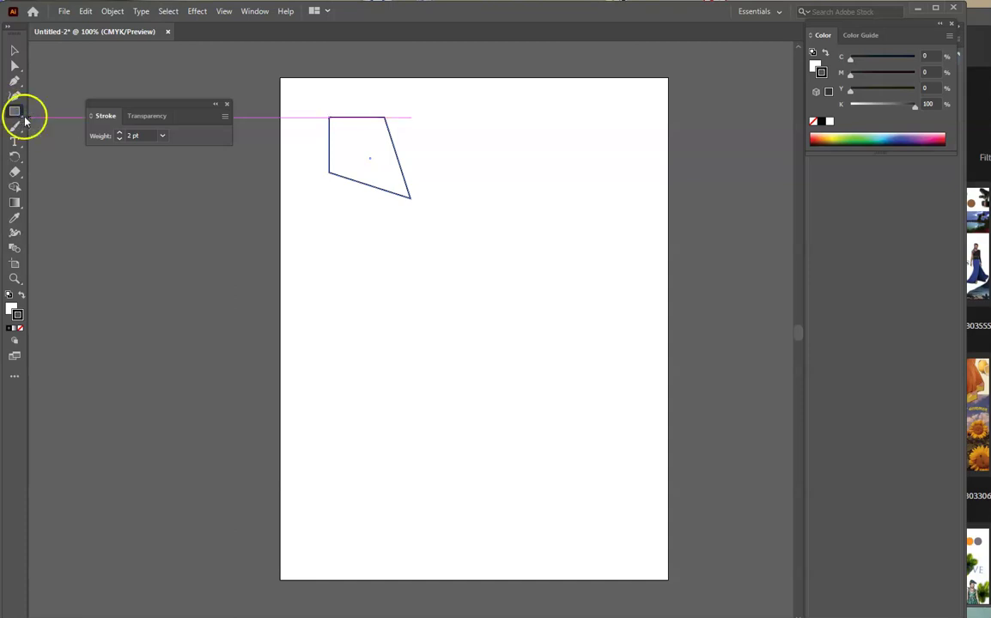
left_click(19, 118)
left_click_drag(22, 121, 77, 126)
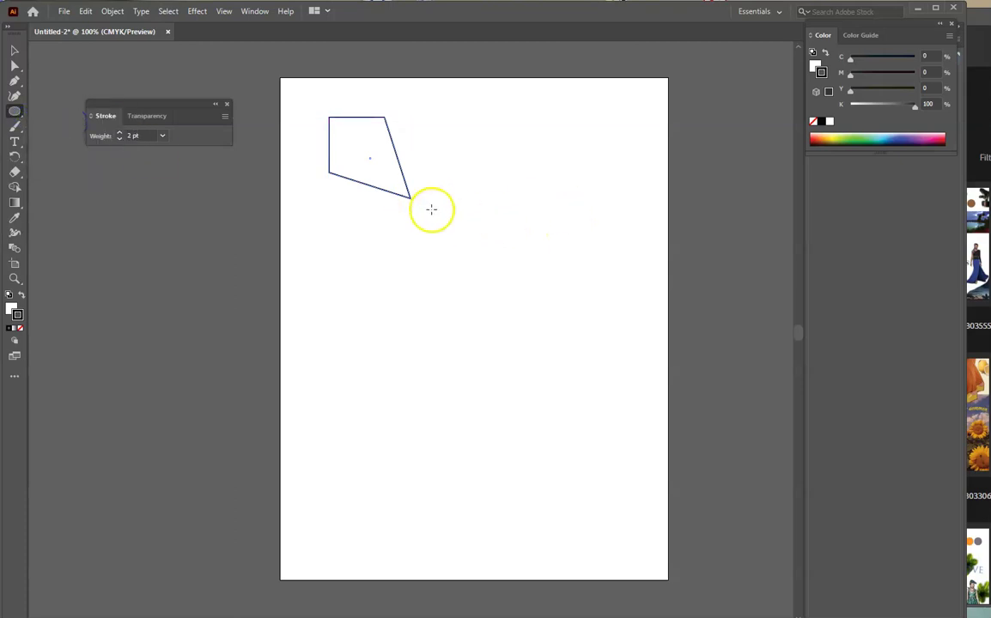
left_click_drag(428, 210, 462, 245)
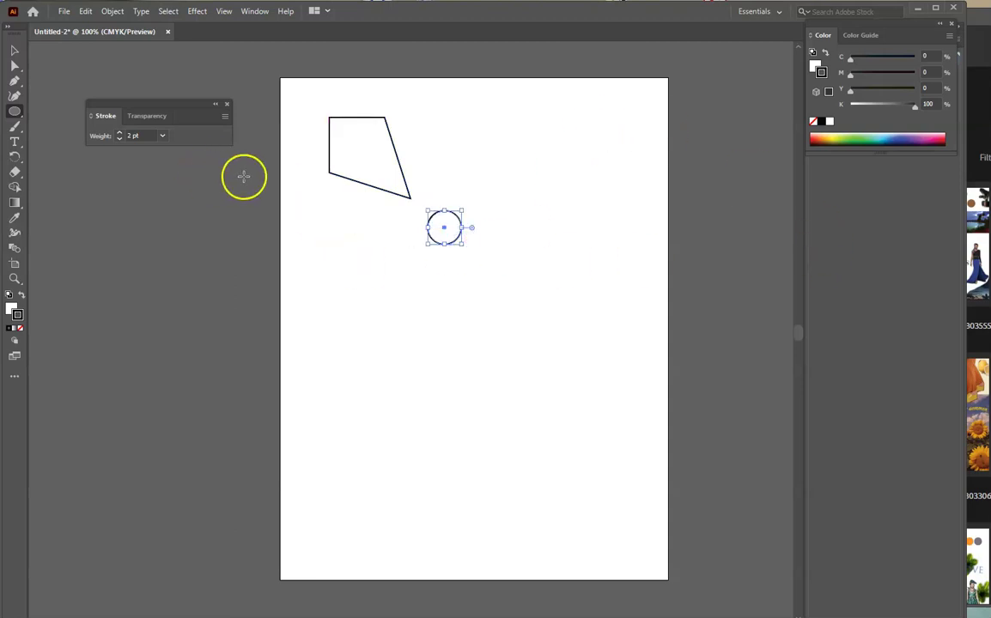
- Stretch the circle vertically into a tall oval by moving its top anchor up and its bottom anchor down
key("a")
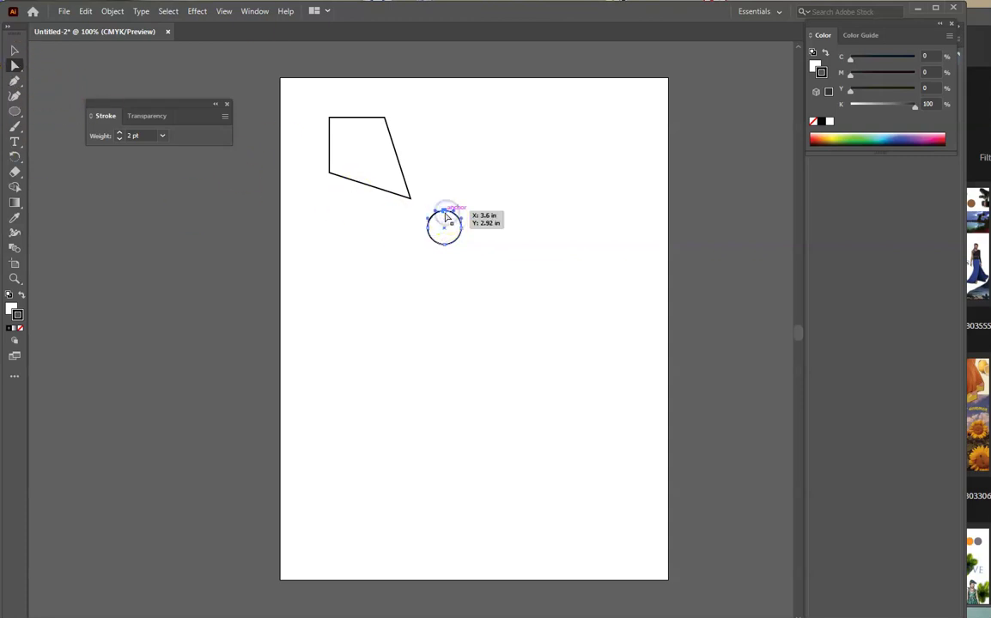
left_click_drag(448, 215, 445, 180)
left_click_drag(445, 244, 445, 277)
left_click(488, 438)
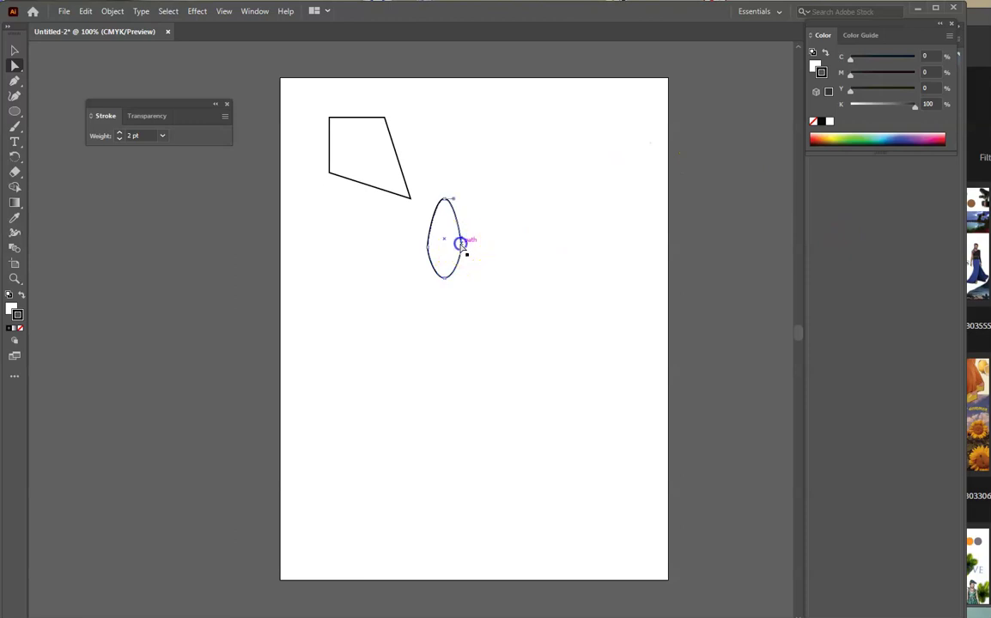
- Scale the whole oval down slightly with the Selection tool, move it left toward the quadrilateral and deselect it
left_click(15, 49)
left_click(521, 170)
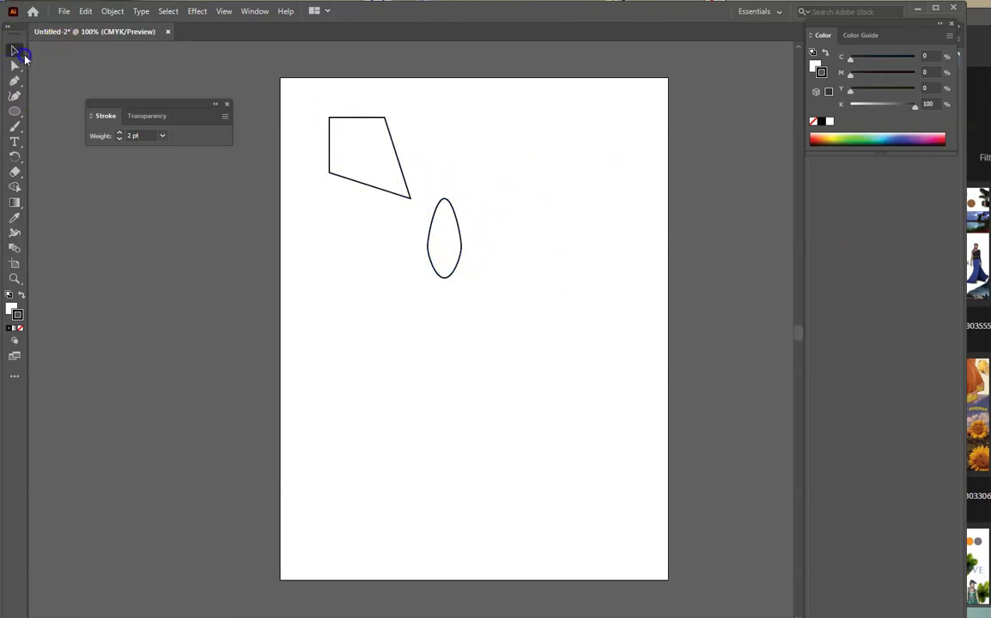
left_click(18, 53)
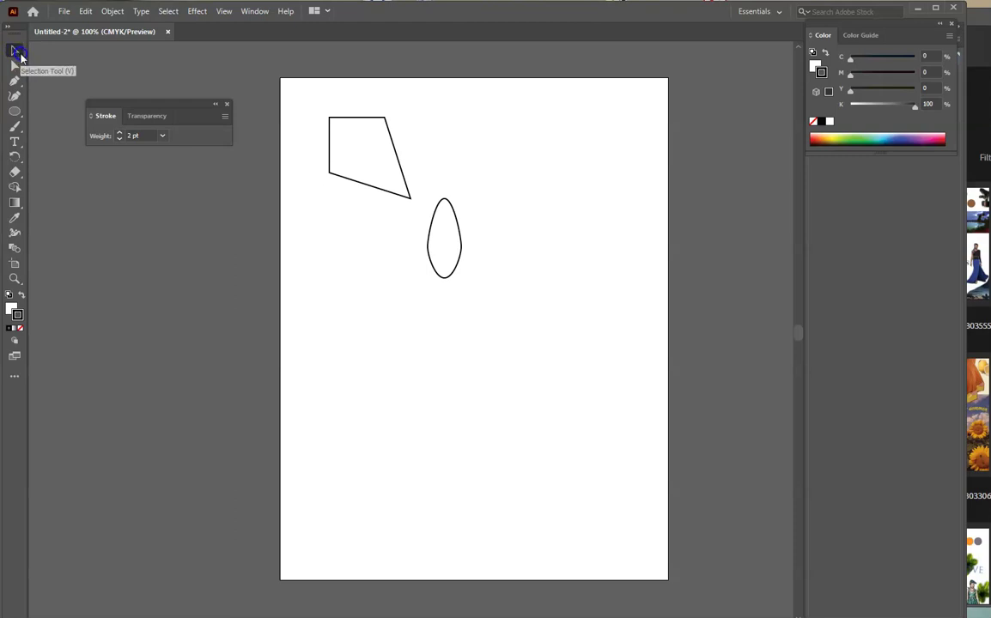
left_click(462, 238)
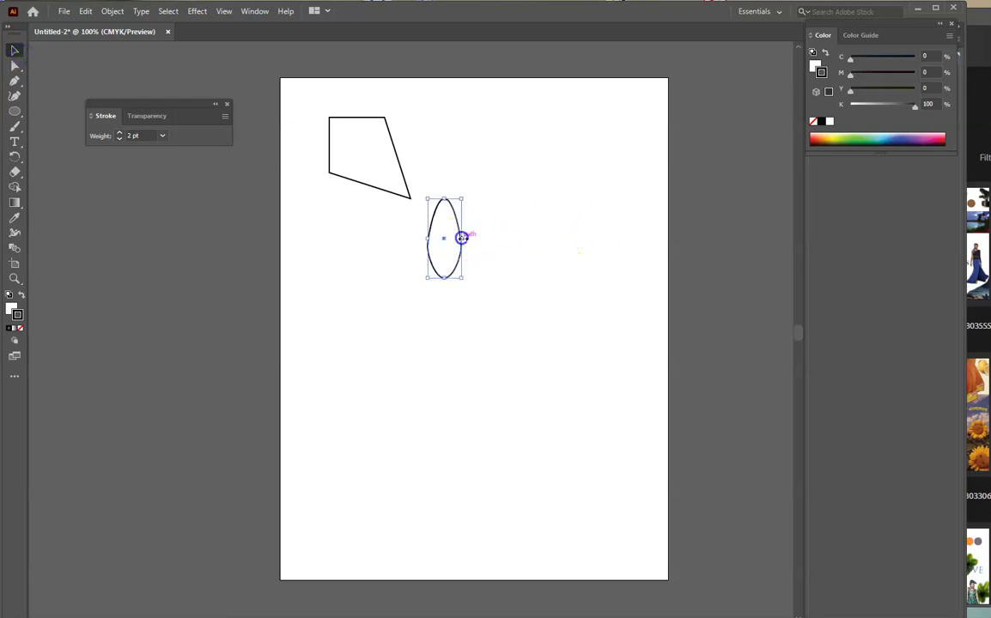
left_click_drag(462, 274, 456, 270)
left_click_drag(452, 225, 442, 224)
left_click(520, 248)
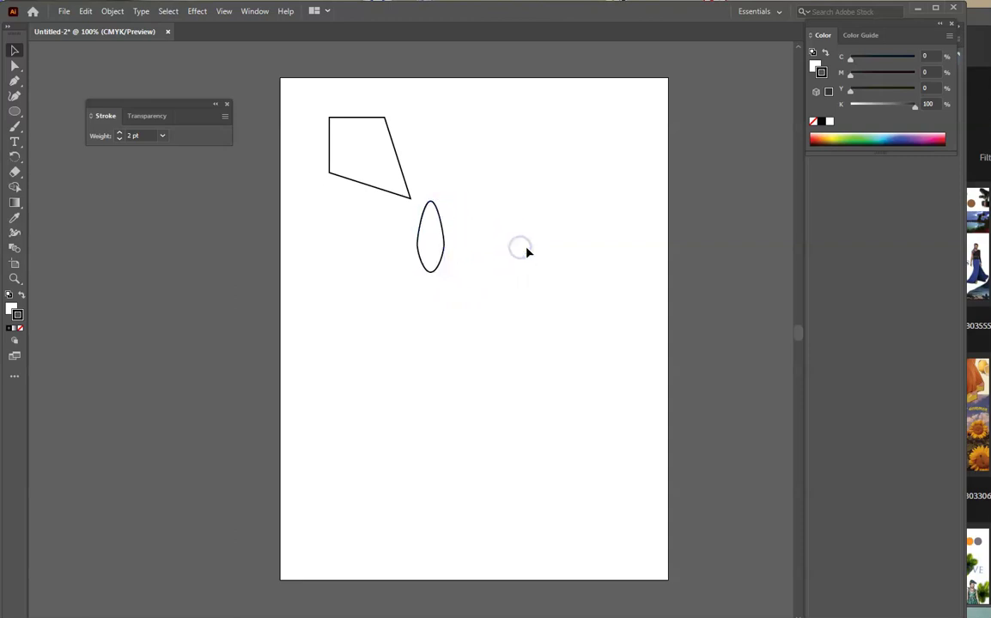
- Move the oval slightly straight down and deselect it
left_click(443, 250)
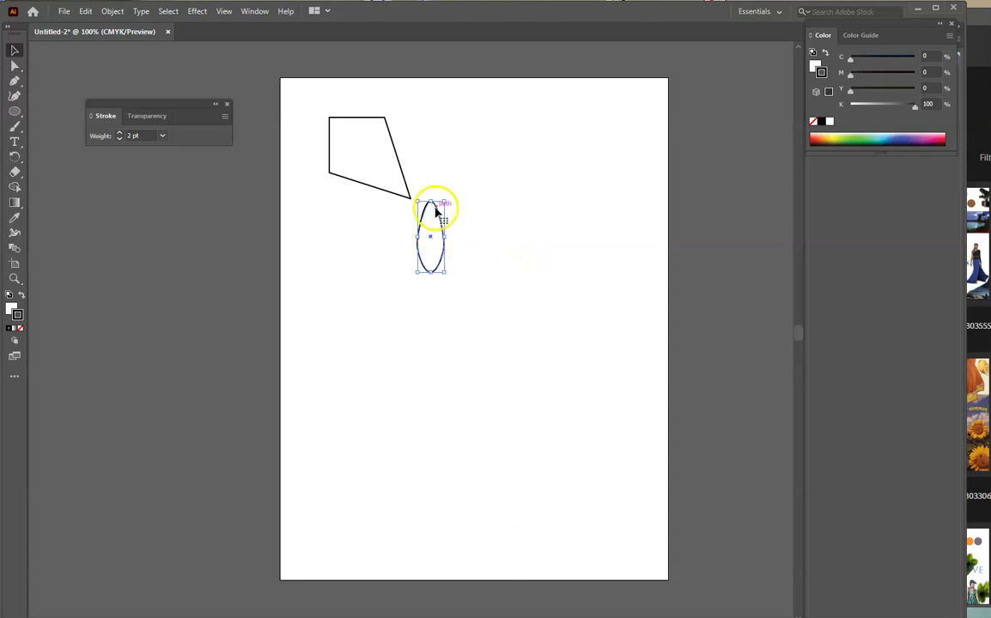
left_click_drag(436, 208, 436, 219)
left_click(515, 266)
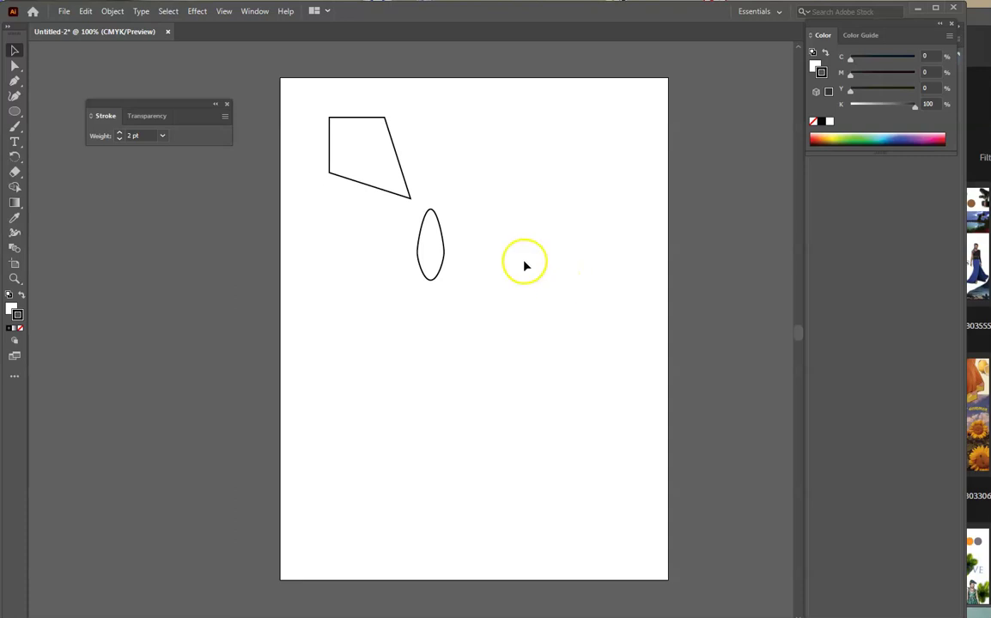
- Activate the fill color and set it to crimson #C91B4C with no shape selected
left_click(383, 176)
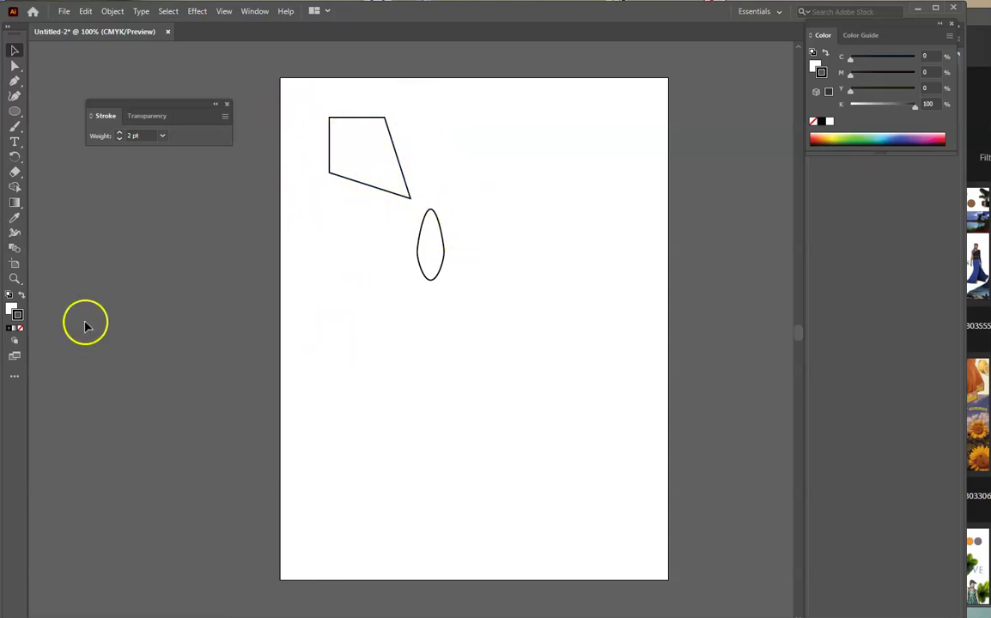
left_click(11, 309)
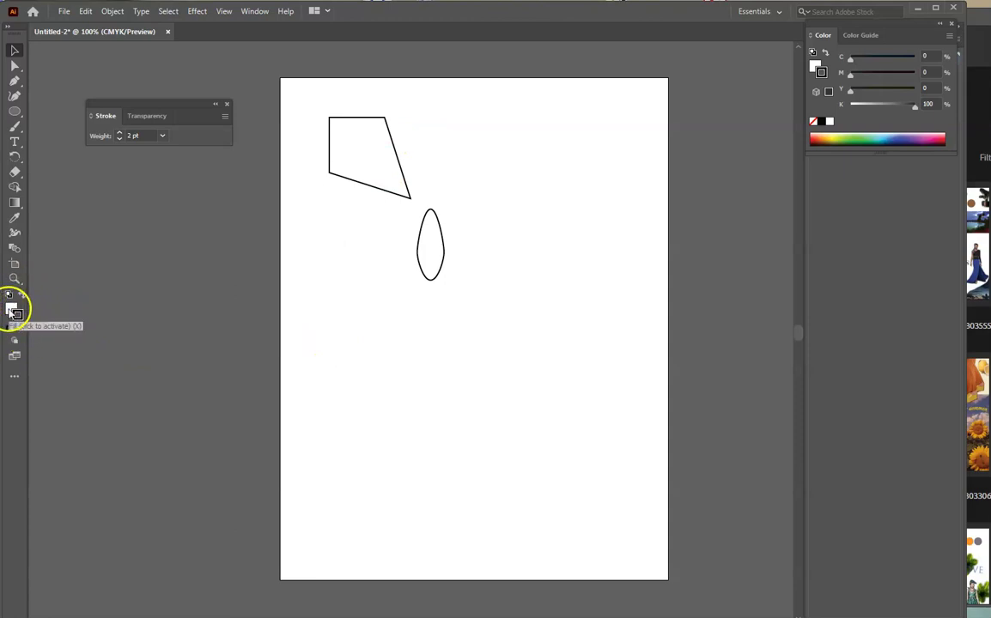
left_click(10, 309)
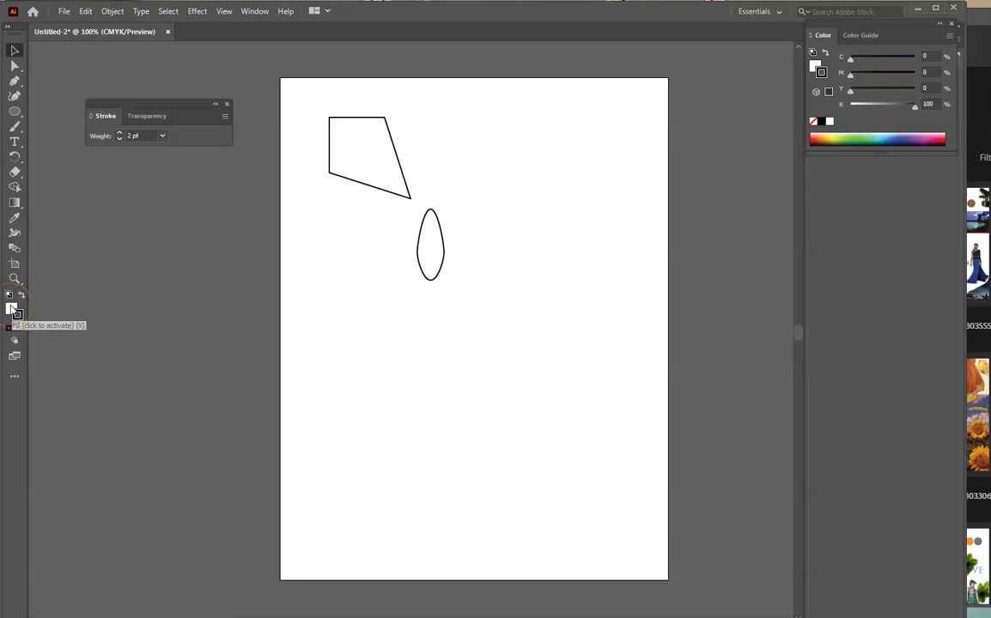
left_click(19, 318)
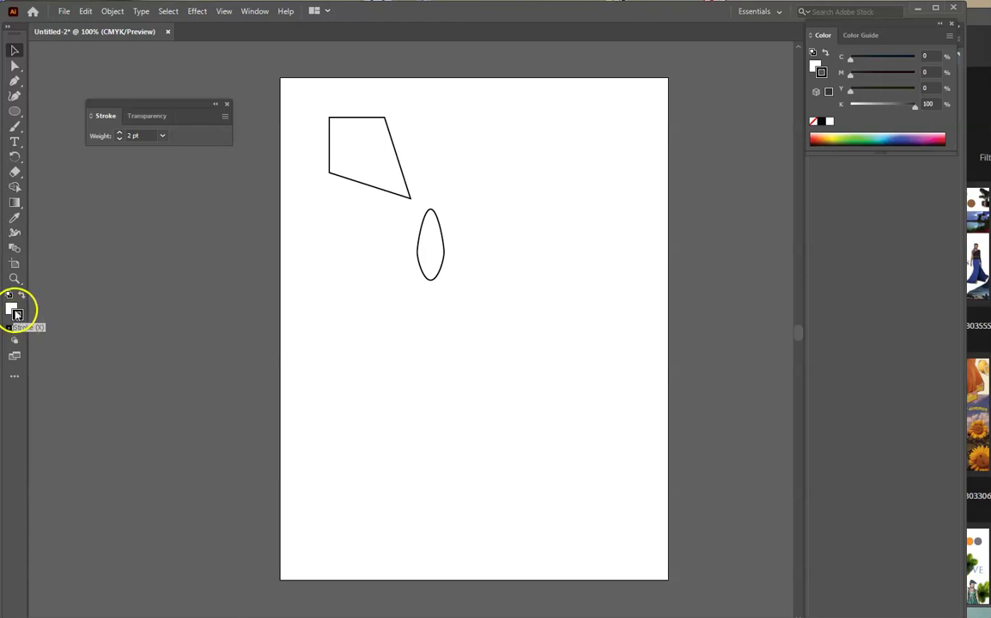
left_click(11, 307)
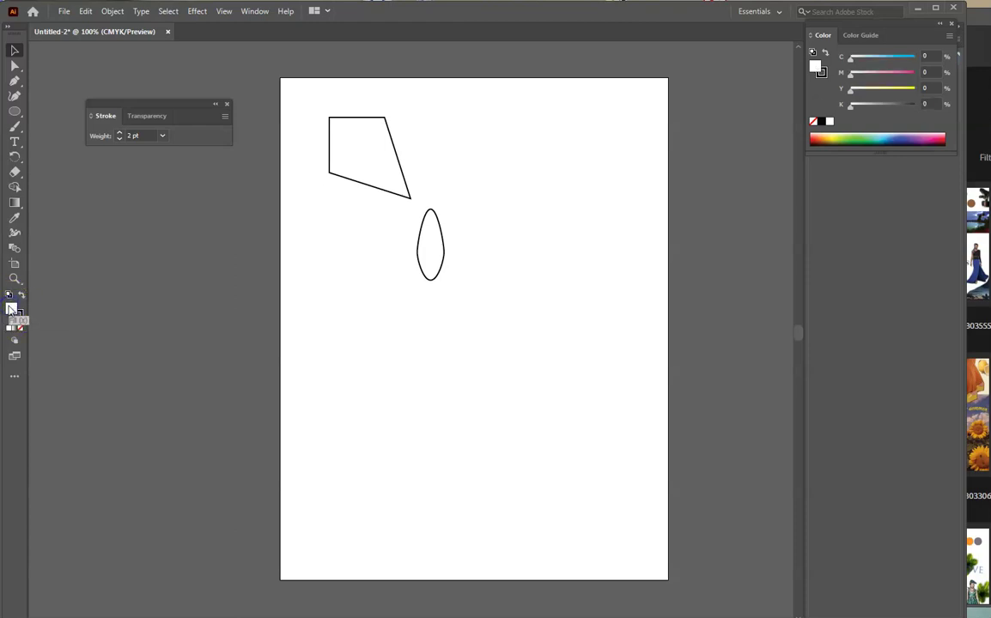
double_click(11, 308)
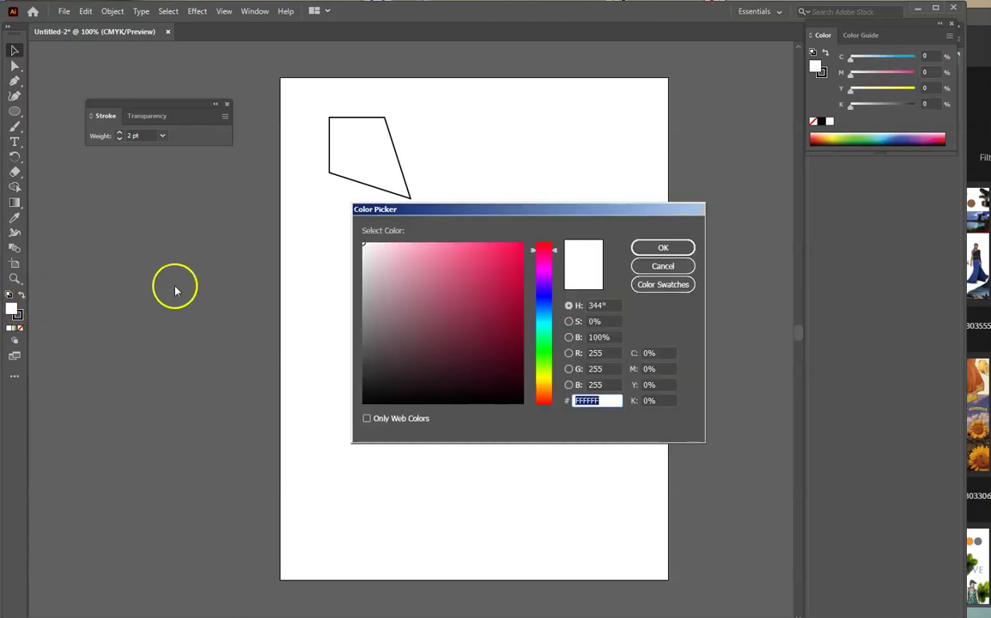
left_click(503, 277)
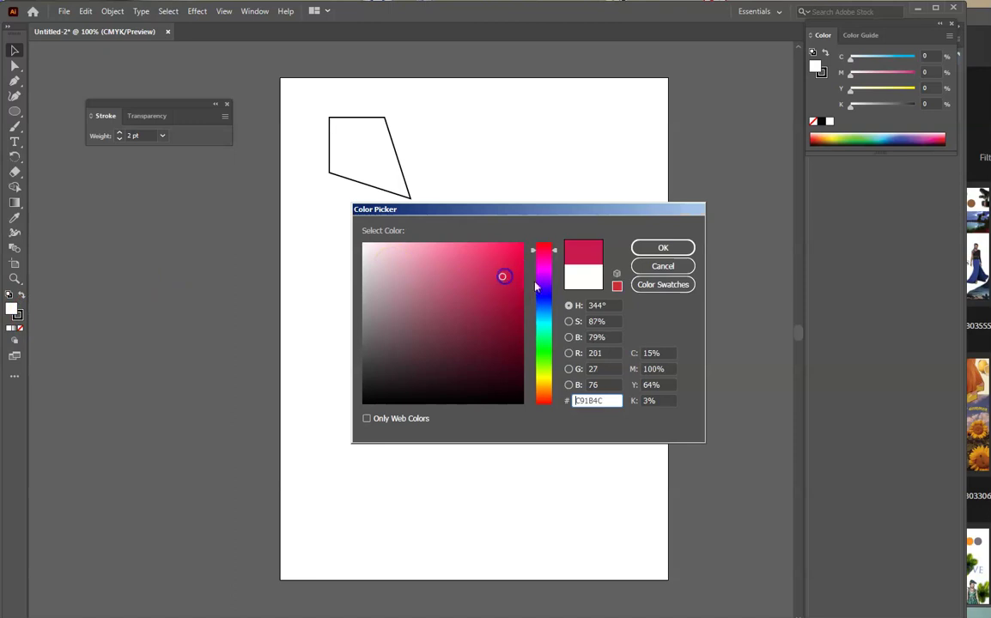
left_click(663, 248)
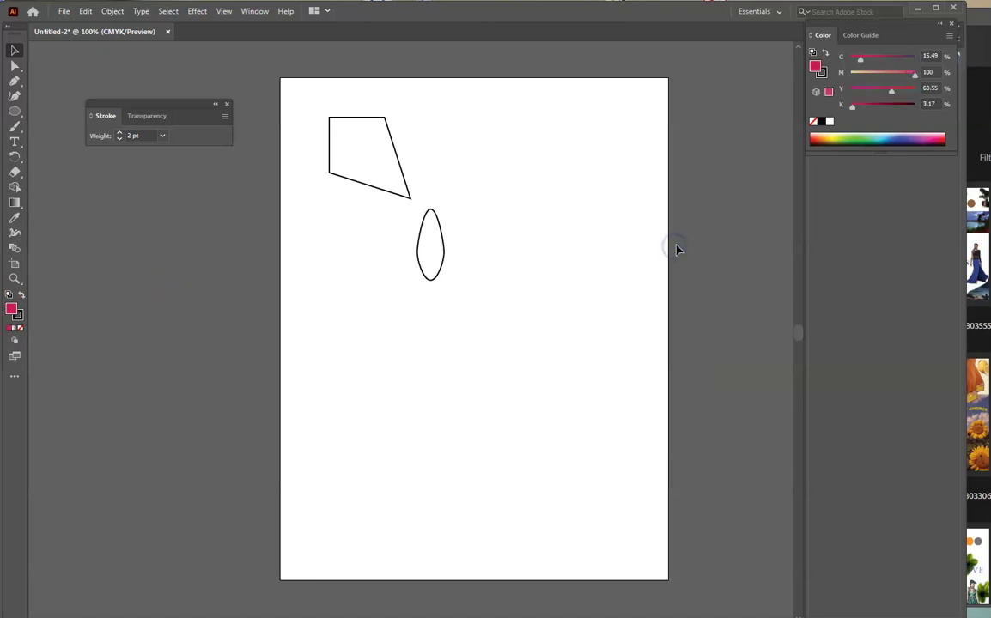
- Select the quadrilateral and change its fill color to crimson #E02057
left_click(362, 186)
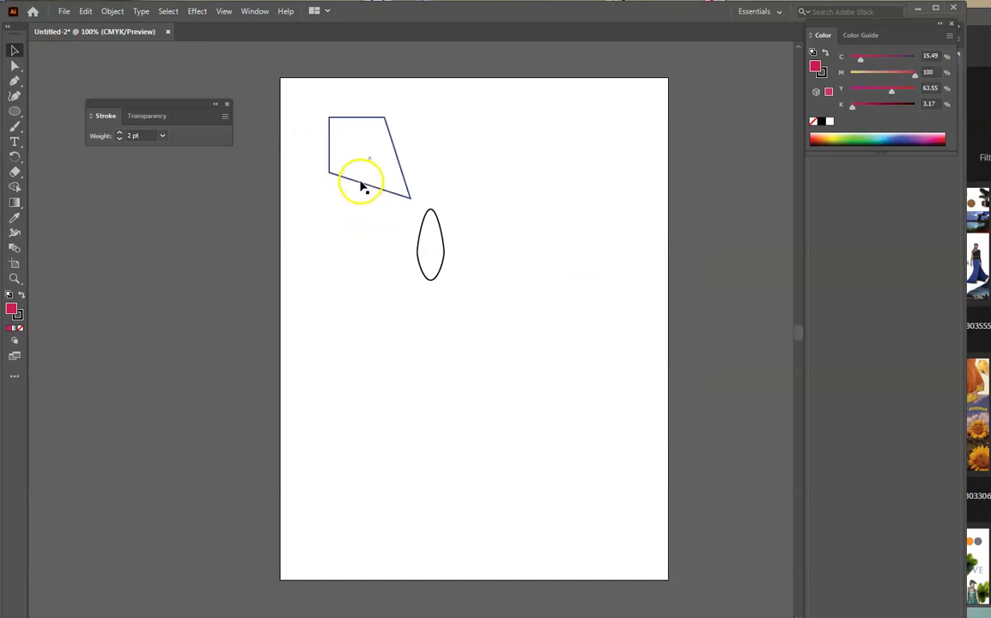
left_click(328, 206)
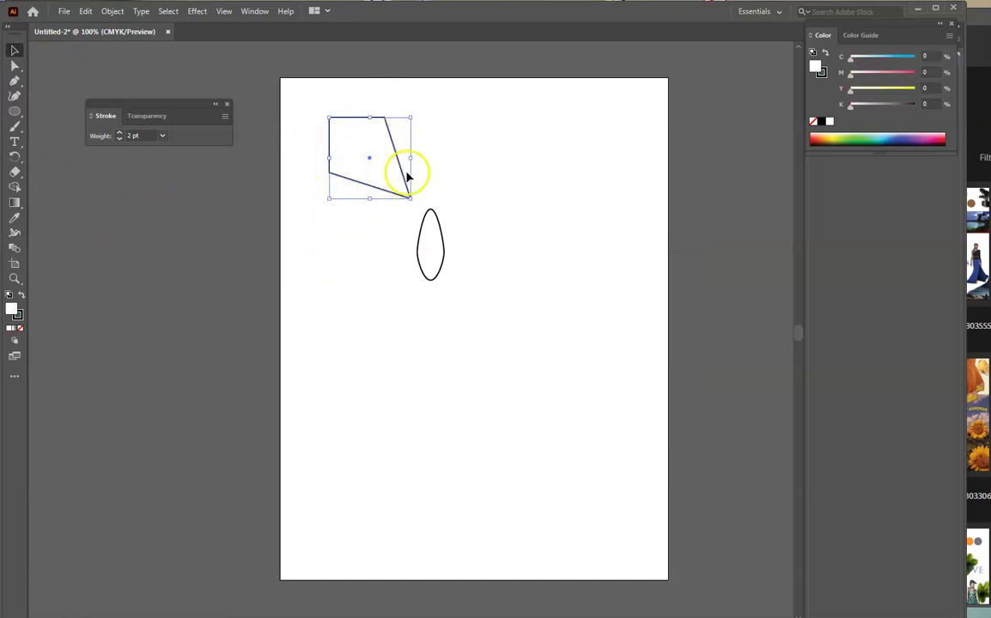
left_click(13, 50)
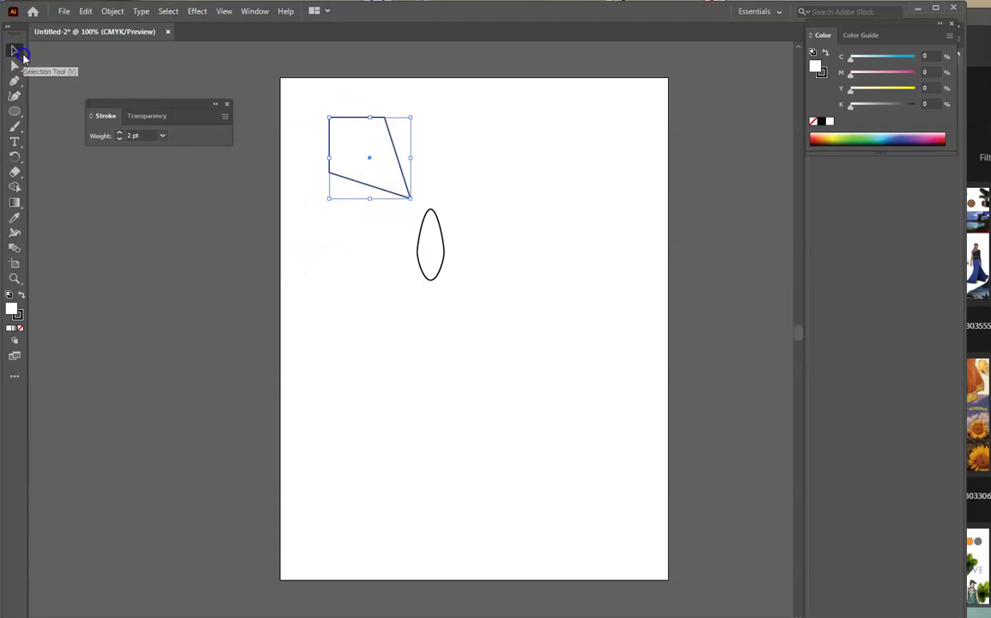
left_click(354, 122)
left_click(368, 110)
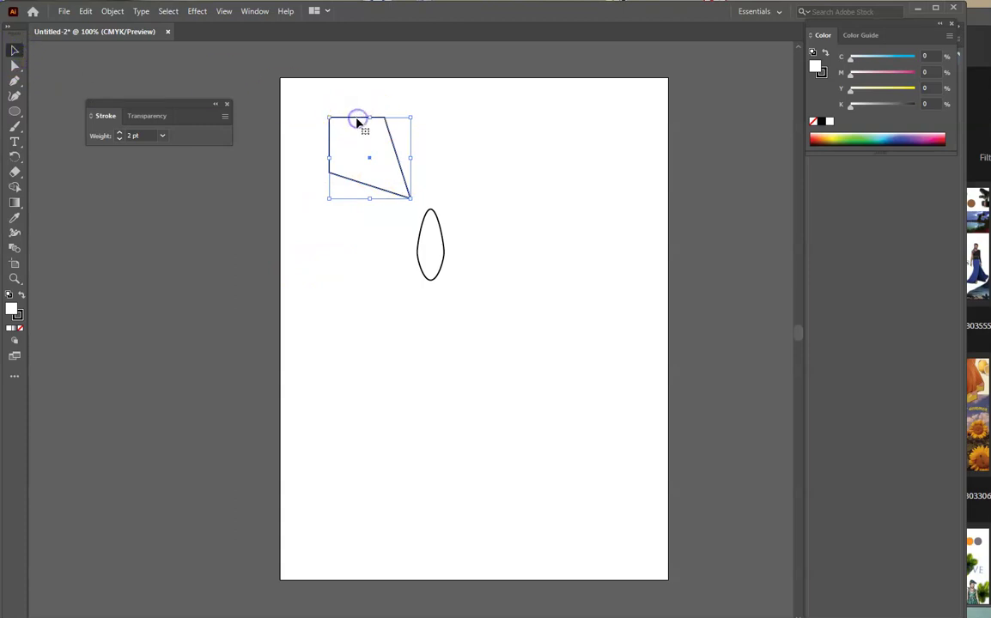
left_click(93, 315)
double_click(14, 311)
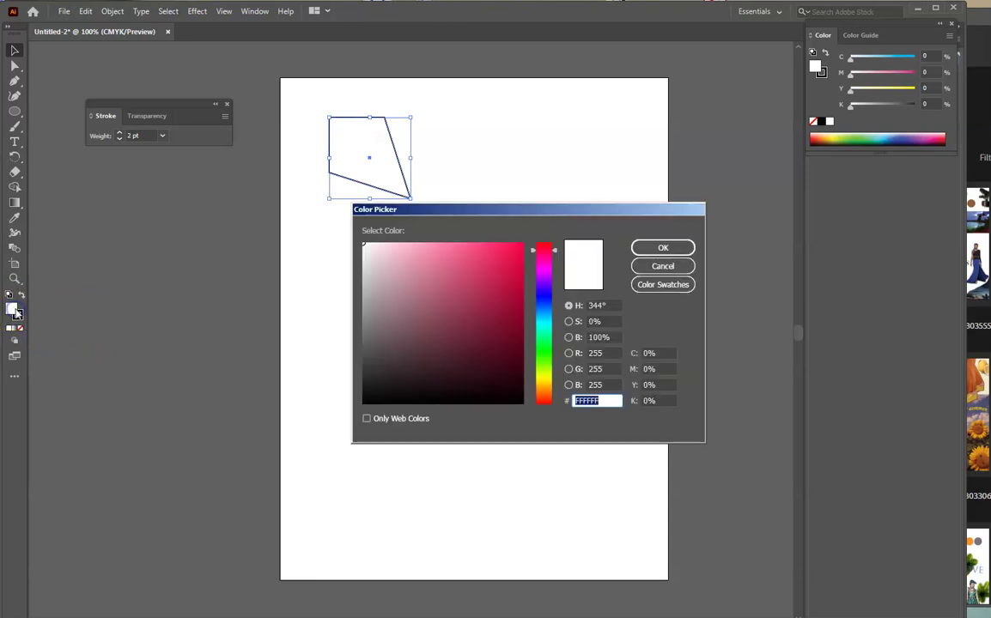
left_click_drag(422, 272, 500, 260)
left_click(682, 252)
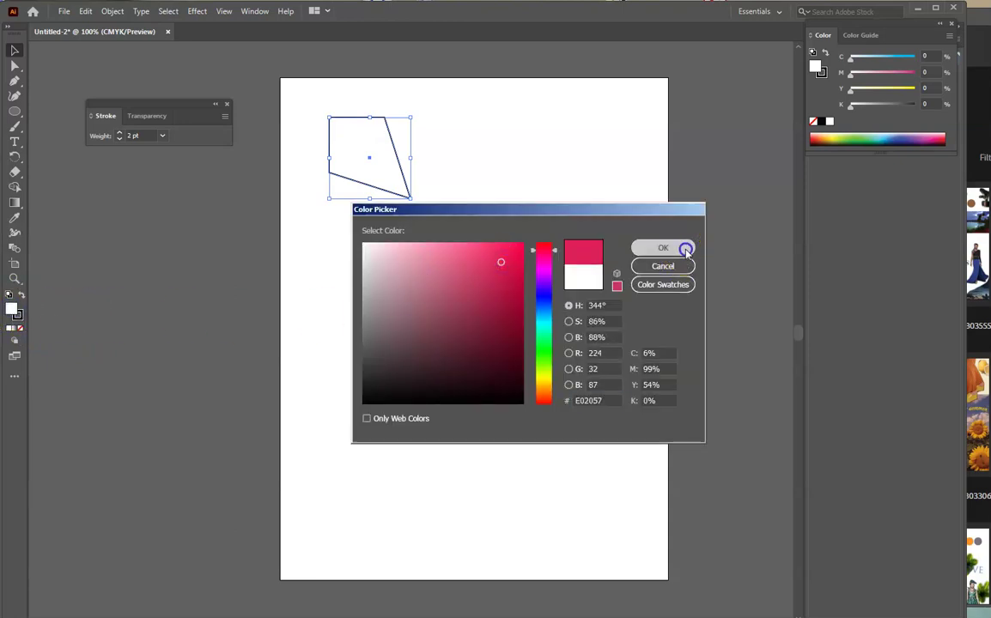
- Set the selected quadrilateral's stroke color to a deep blue of about C 97, M 78, Y 4, K 0
left_click(19, 320)
double_click(17, 314)
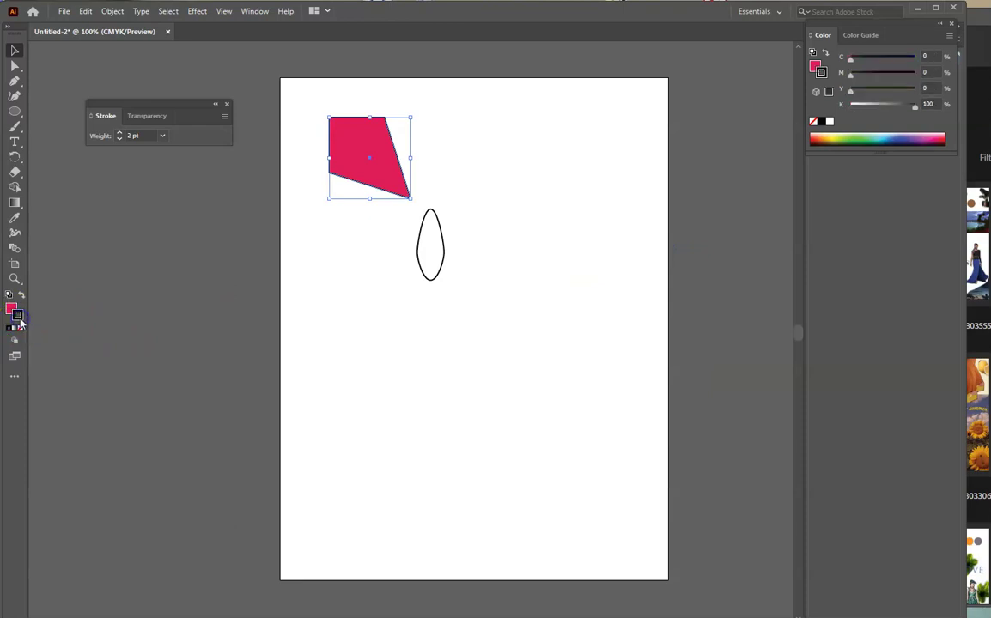
left_click(541, 310)
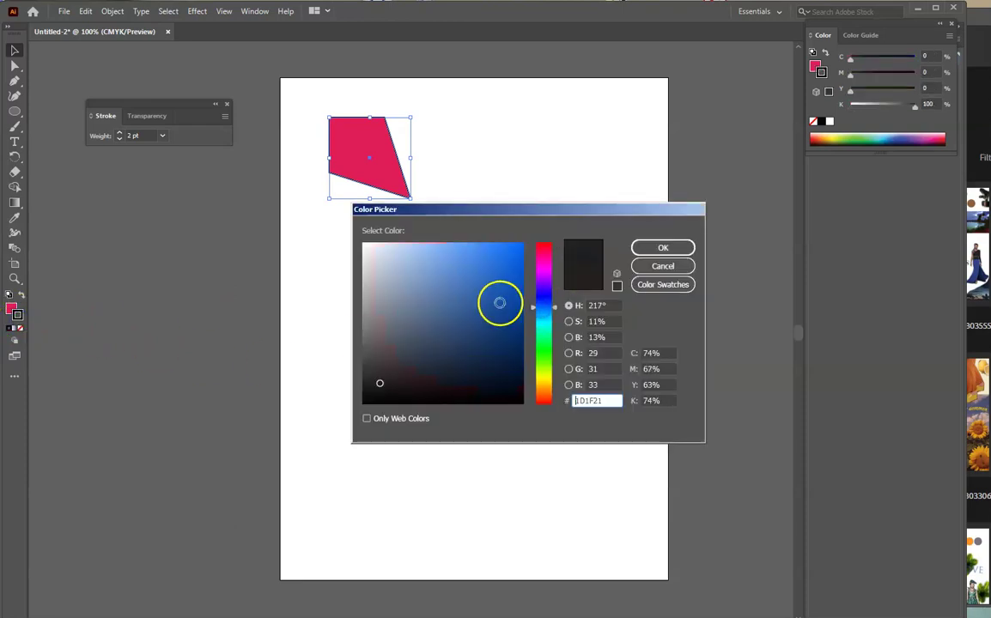
left_click(500, 302)
left_click(663, 247)
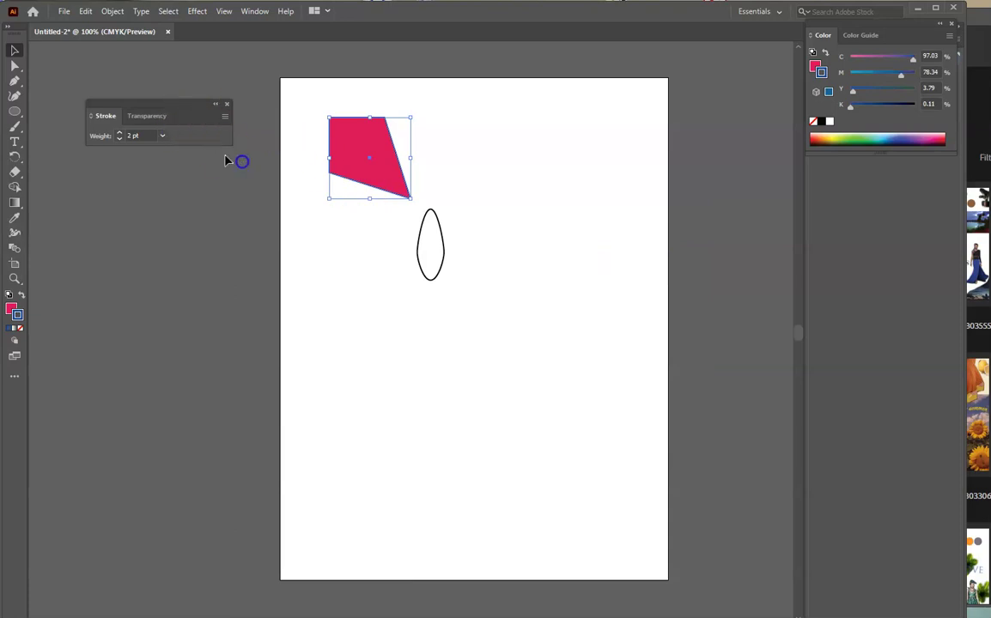
- Move the floating stroke settings closer to the artboard and increase the quadrilateral's stroke weight to 5 pt
mouse_move(181, 102)
left_mouse_down()
mouse_move(263, 166)
mouse_move(214, 126)
left_mouse_up()
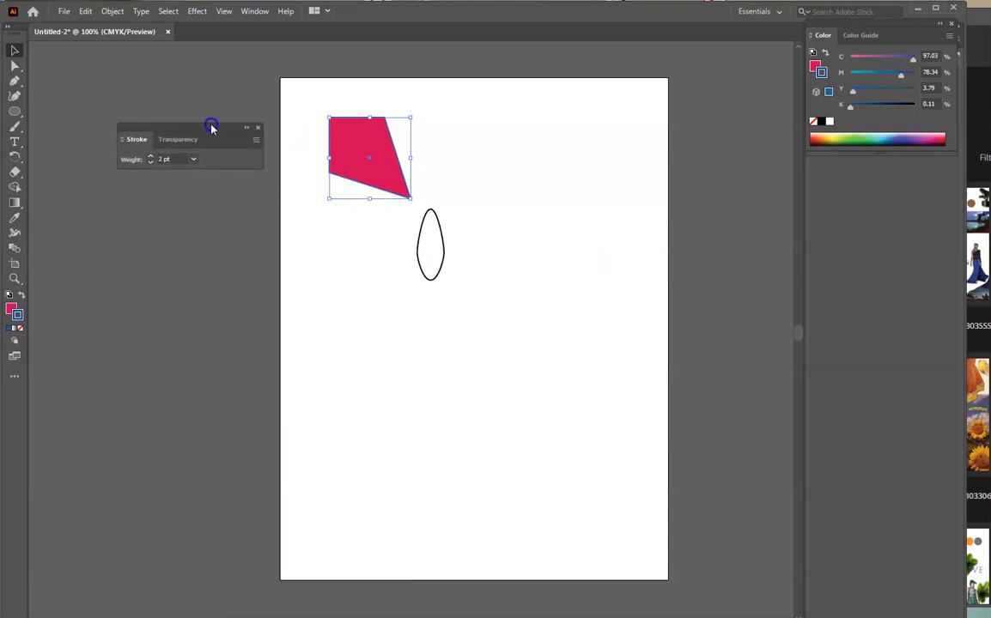
left_click(152, 157)
left_click(152, 157)
left_click(152, 157)
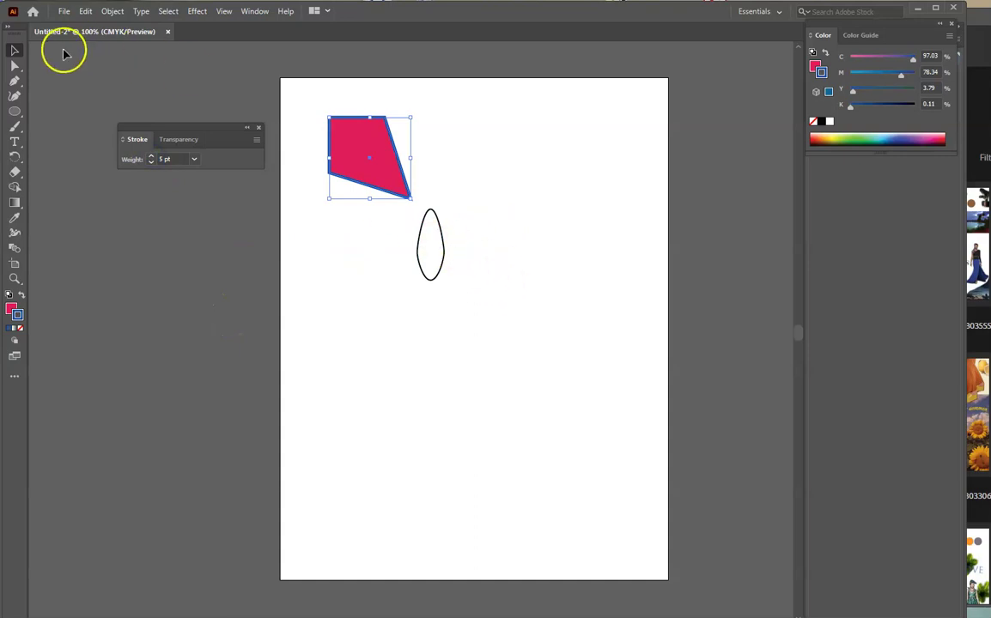
- Select the oval with the Selection tool and set its fill to blue, about C 95, M 80, Y 0, K 0
left_click(23, 52)
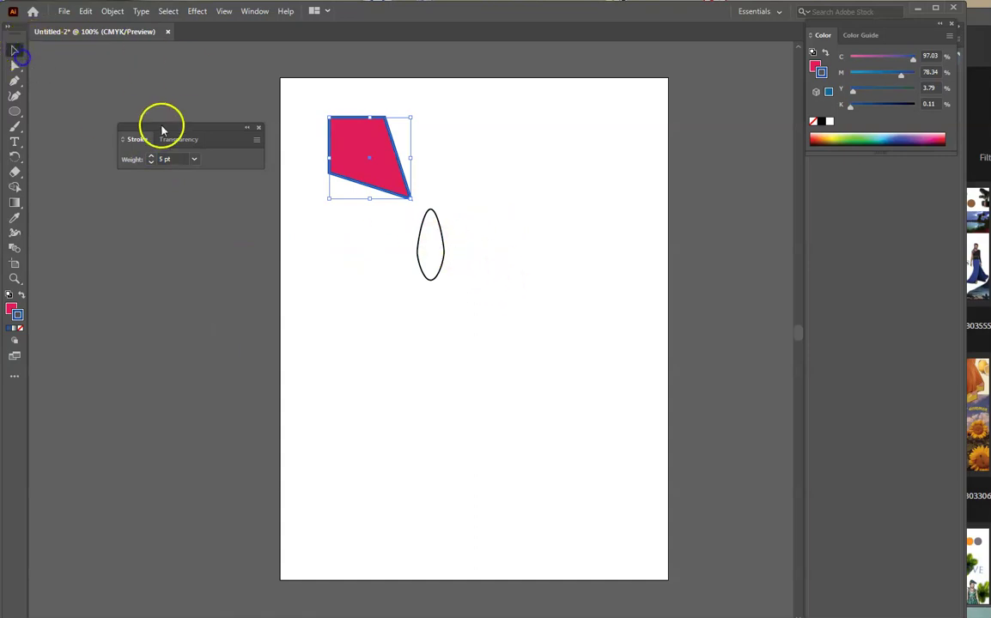
left_click(444, 239)
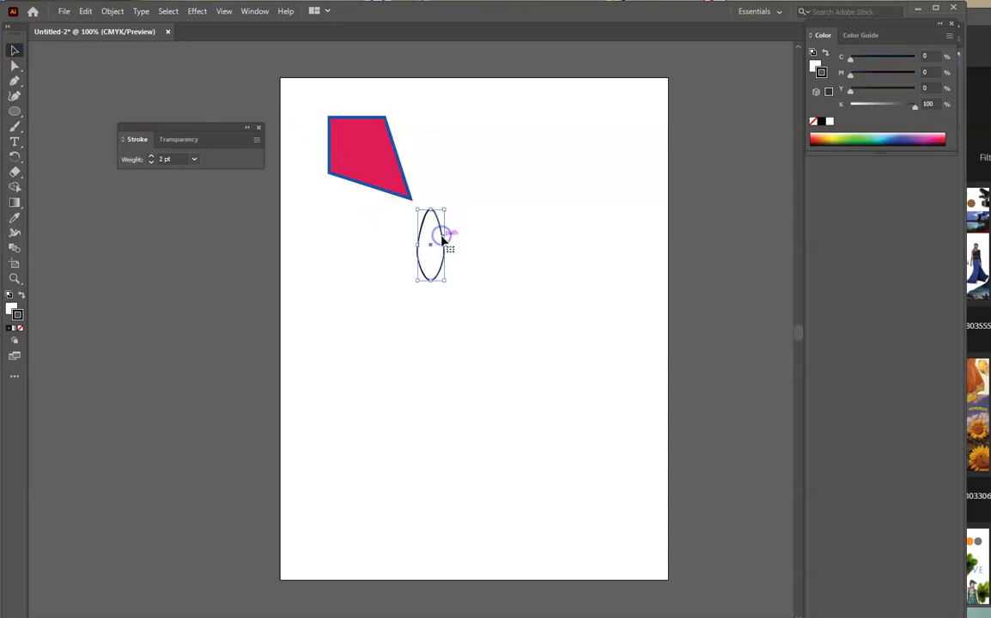
left_click(11, 309)
double_click(12, 311)
left_click(543, 305)
left_click(508, 320)
left_click(496, 297)
left_click(662, 248)
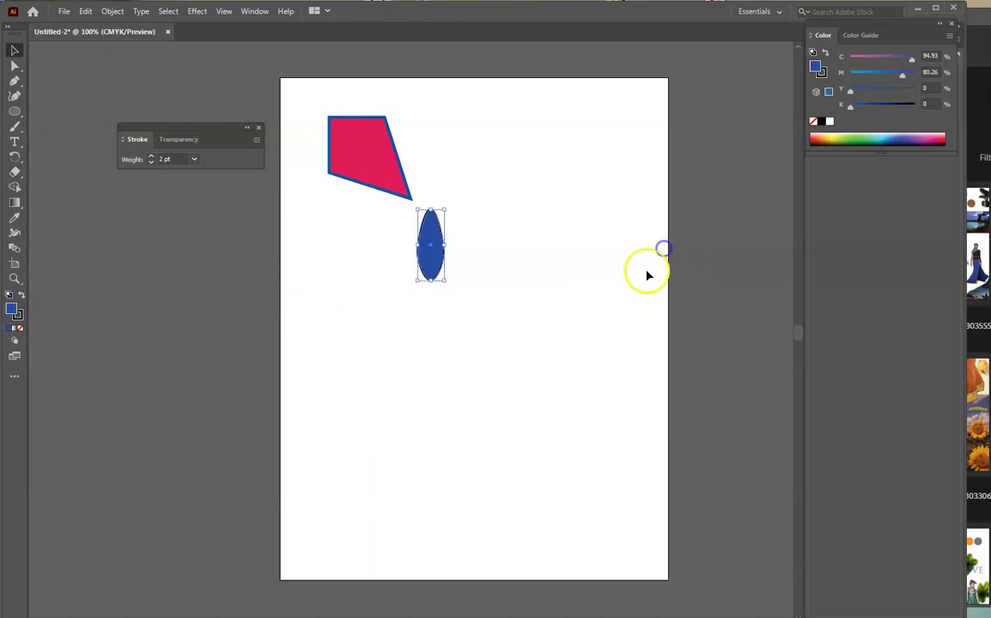
- Set the oval's stroke color to a bright yellow of about C 15, M 1, Y 99, K 0
left_click(17, 316)
double_click(18, 315)
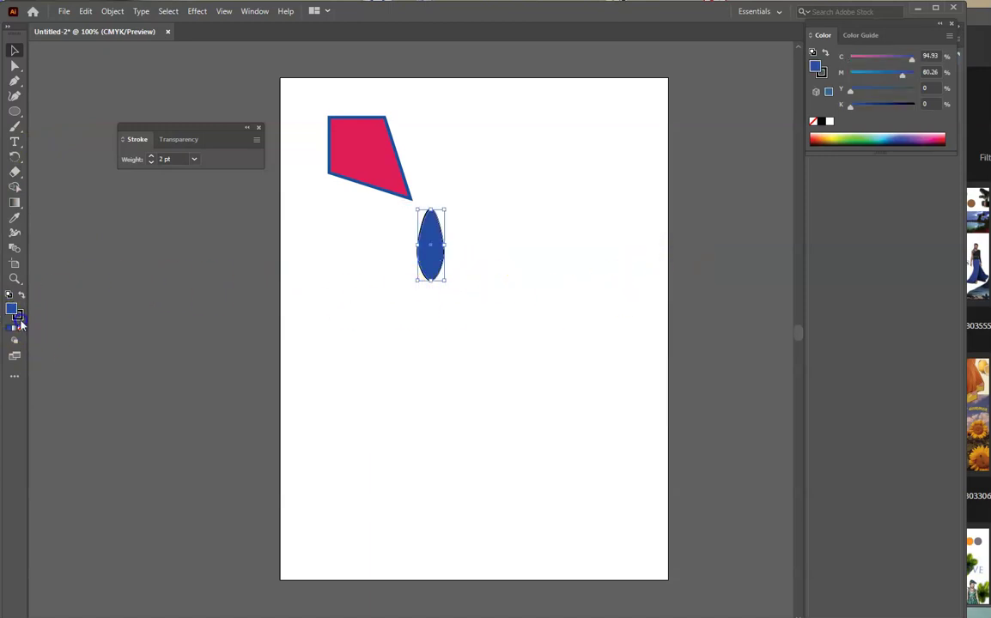
left_click(543, 378)
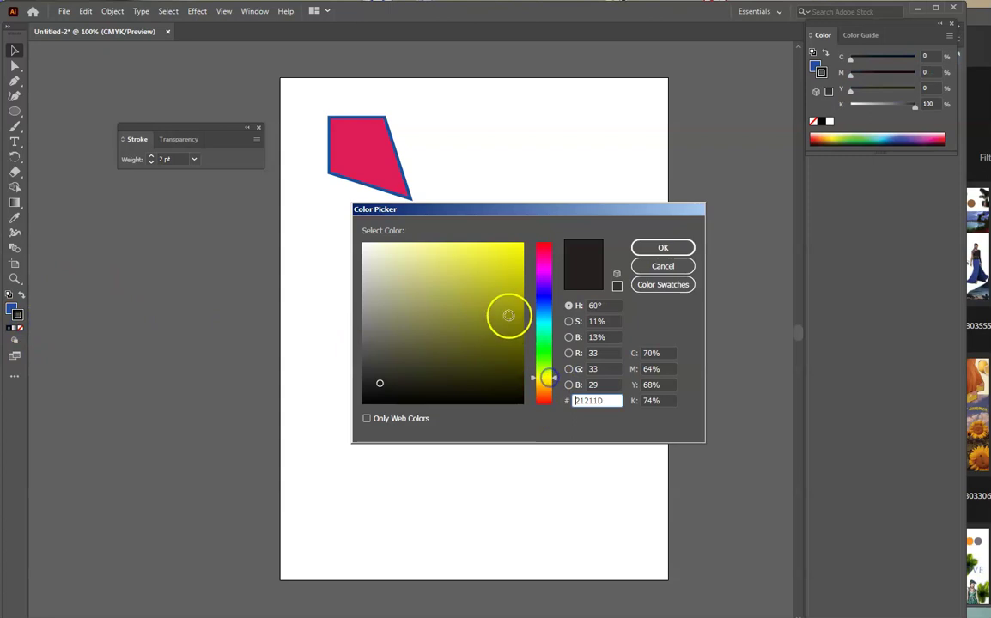
left_click(505, 260)
left_click(664, 248)
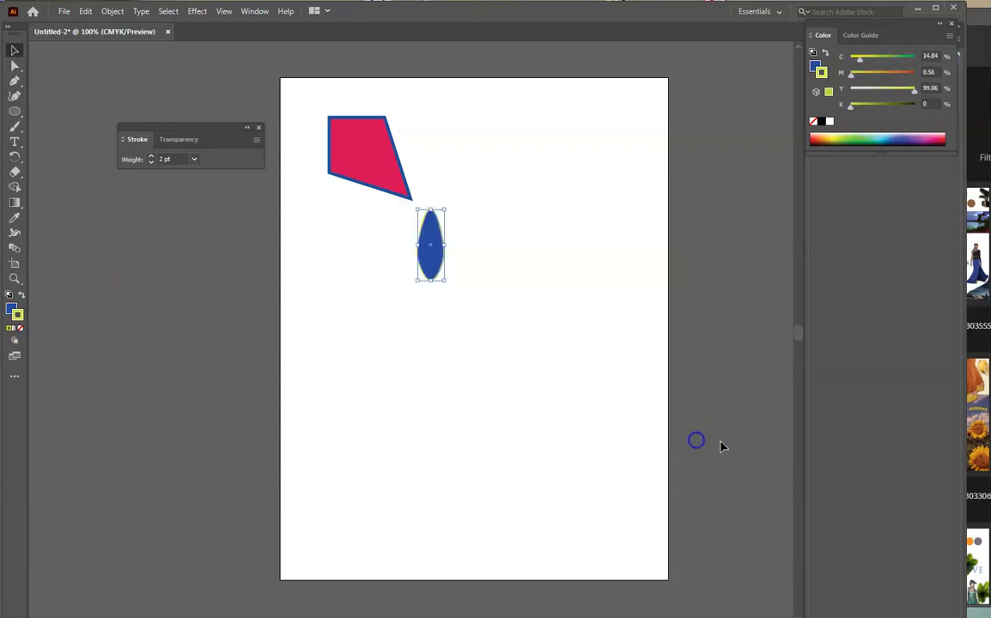
- Increase the oval's stroke weight to 6 pt and deselect it
left_click(448, 250)
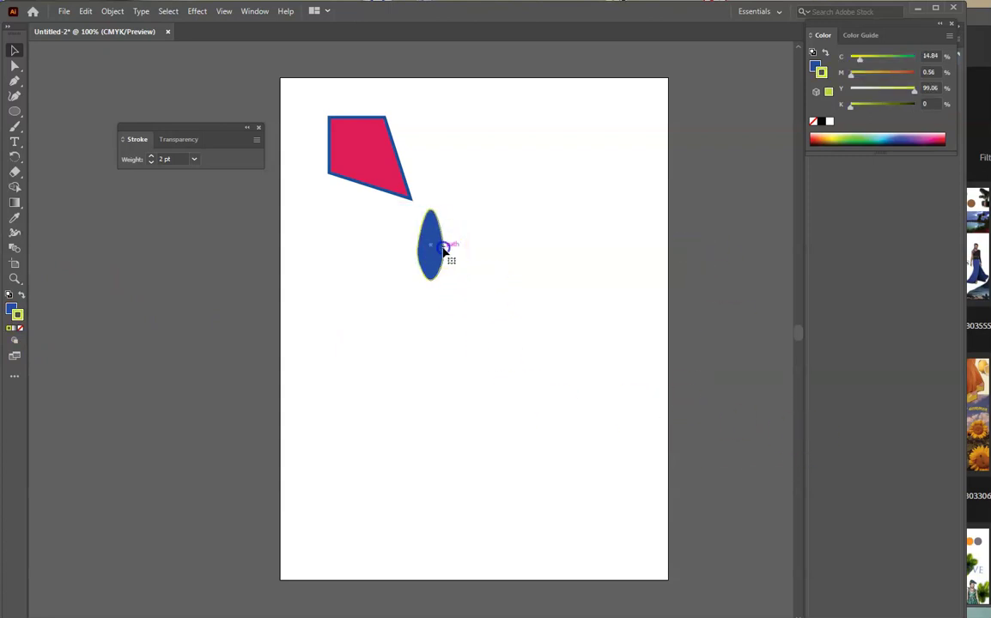
left_click(152, 156)
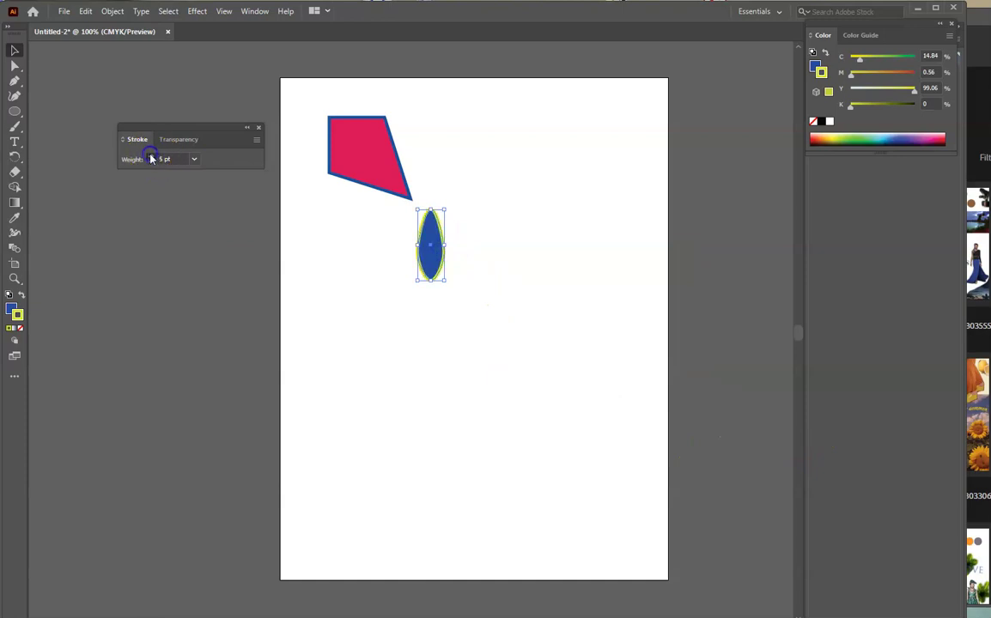
left_click(152, 156)
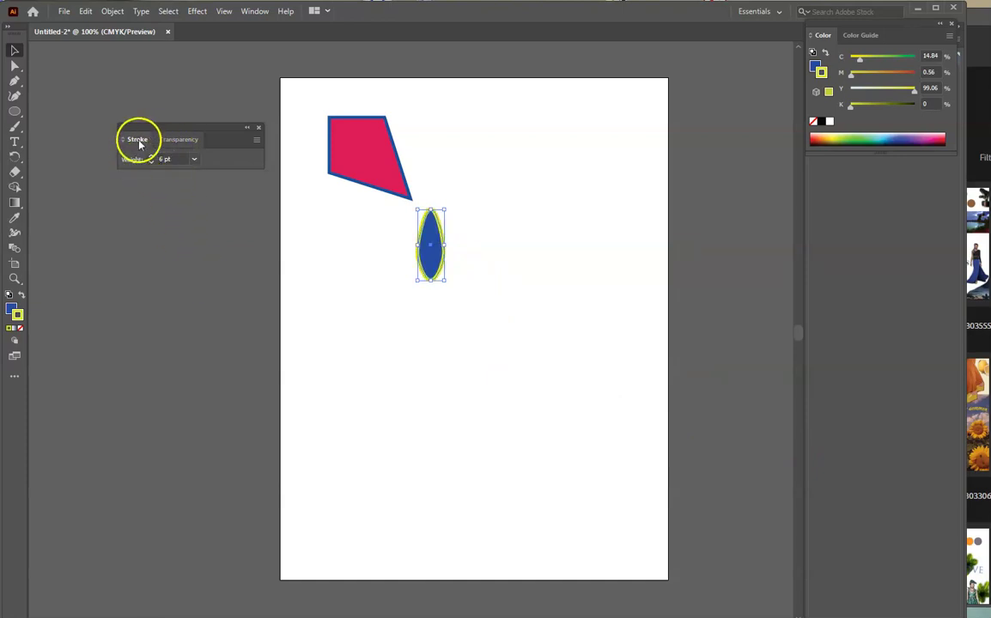
left_click(176, 241)
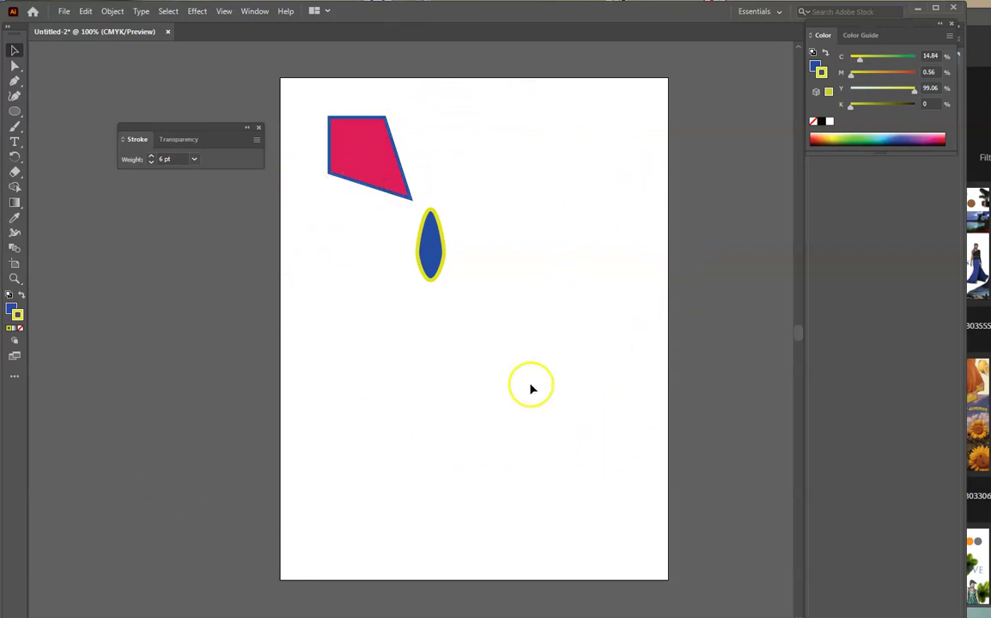
- Select the quadrilateral and look through the color-editing, transform and selection commands available for it
left_click(62, 12)
left_click(79, 10)
left_click(86, 12)
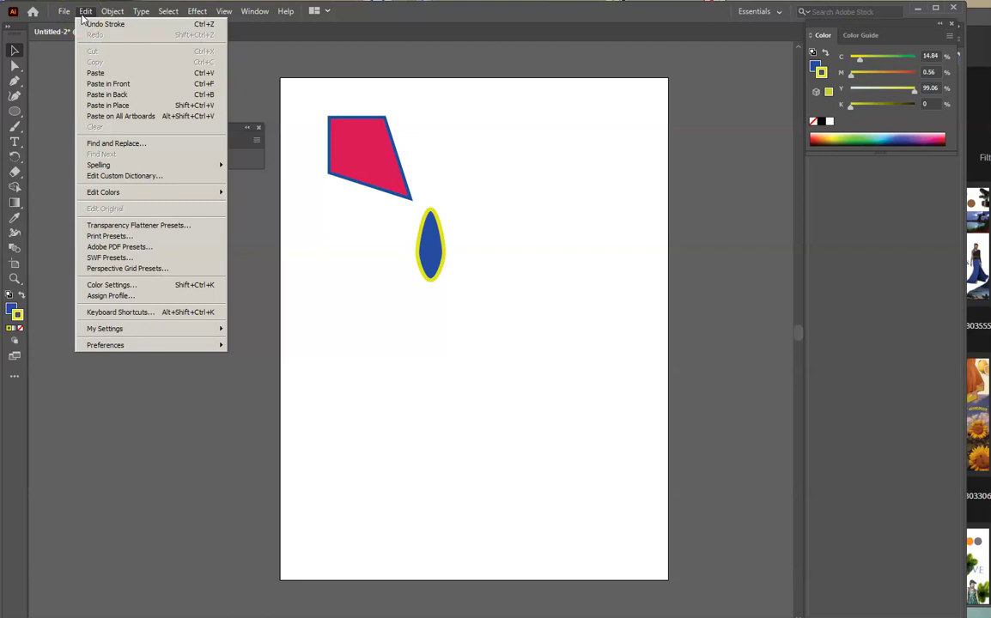
left_click(358, 113)
left_click(360, 121)
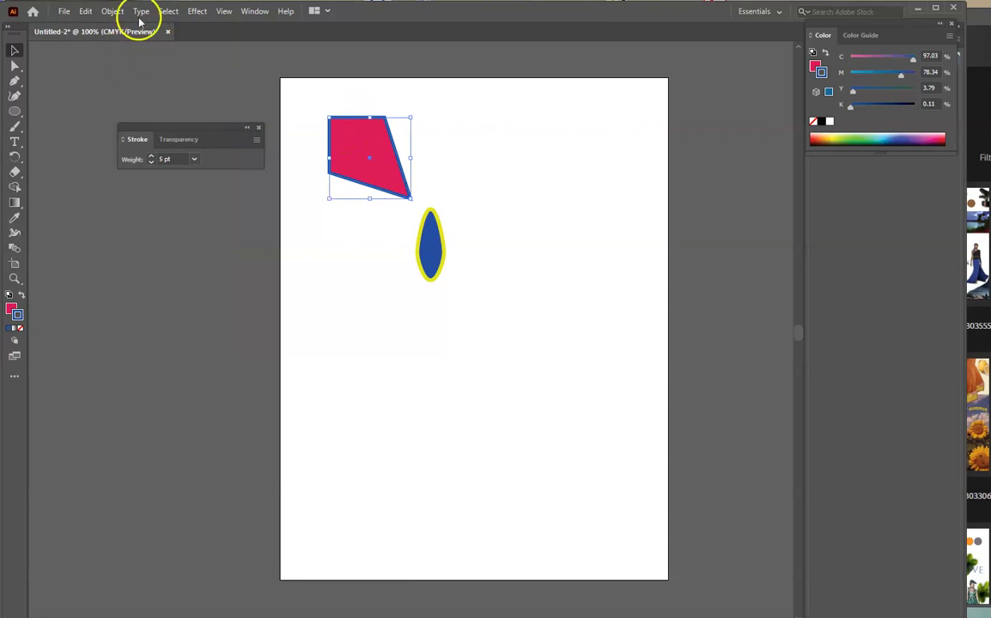
left_click(84, 11)
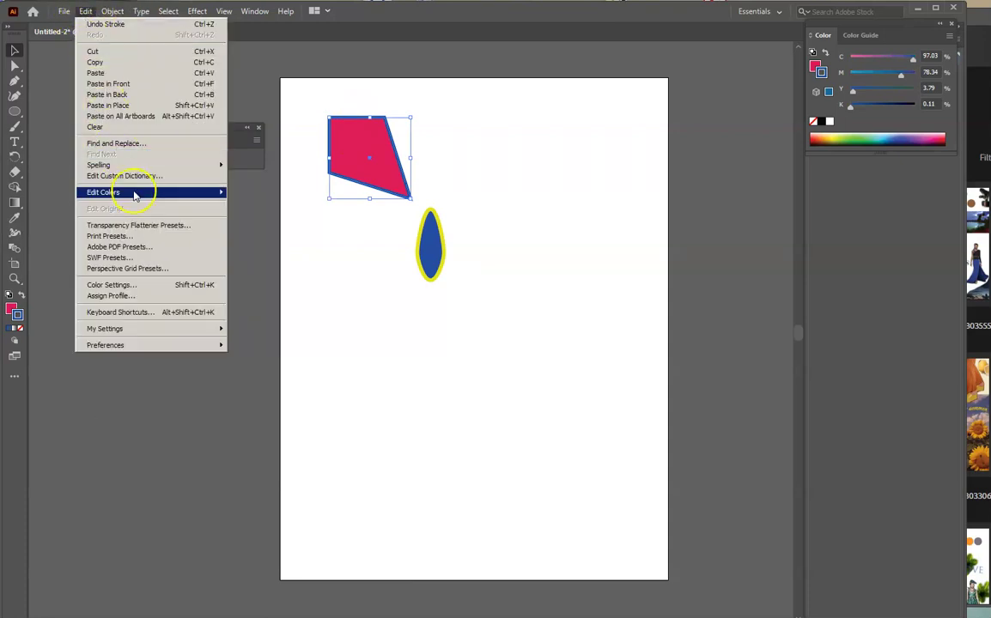
mouse_move(135, 196)
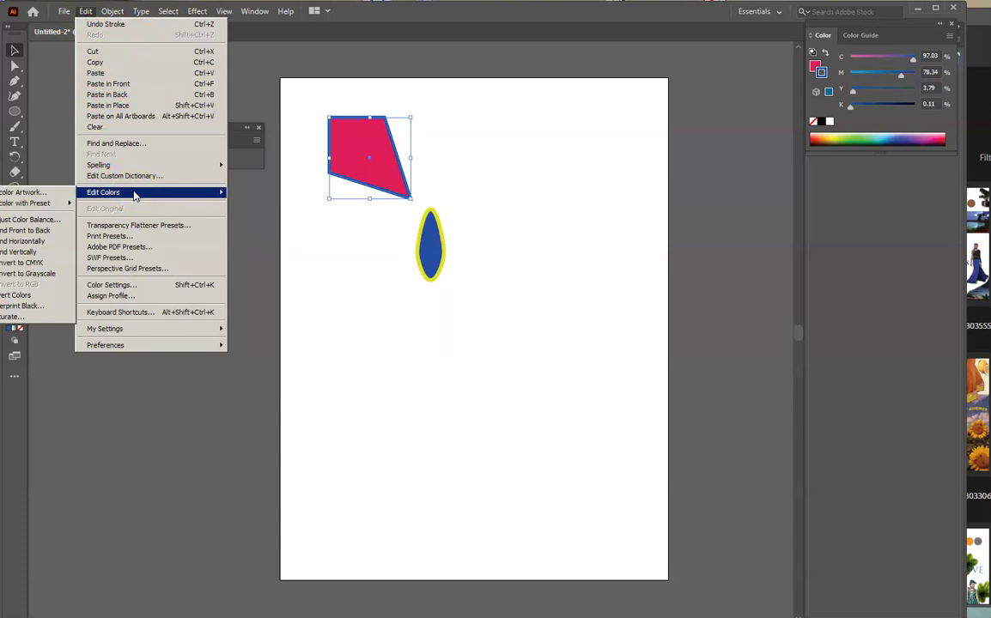
mouse_move(109, 15)
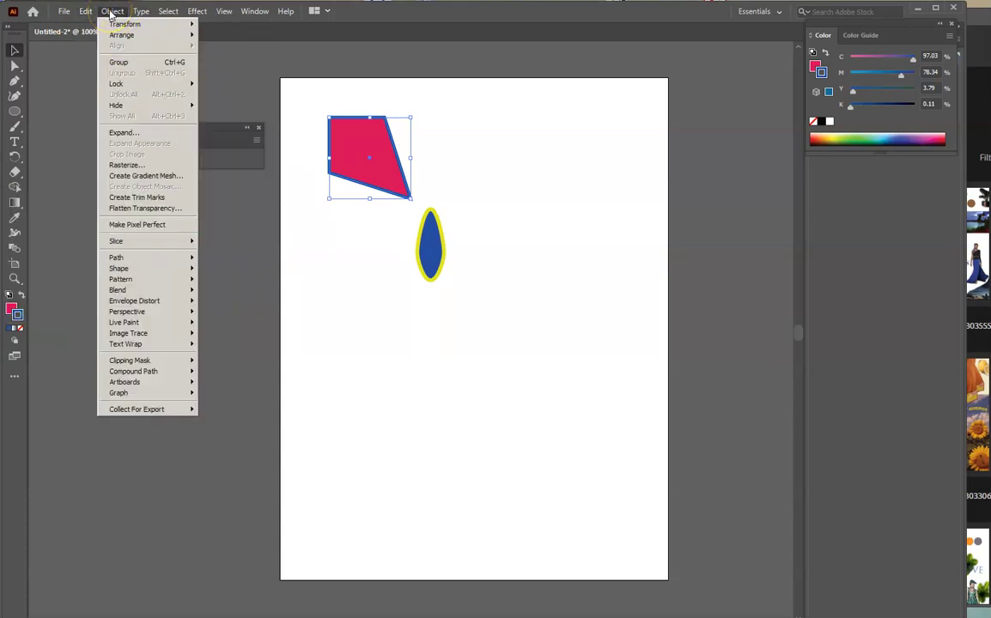
mouse_move(133, 29)
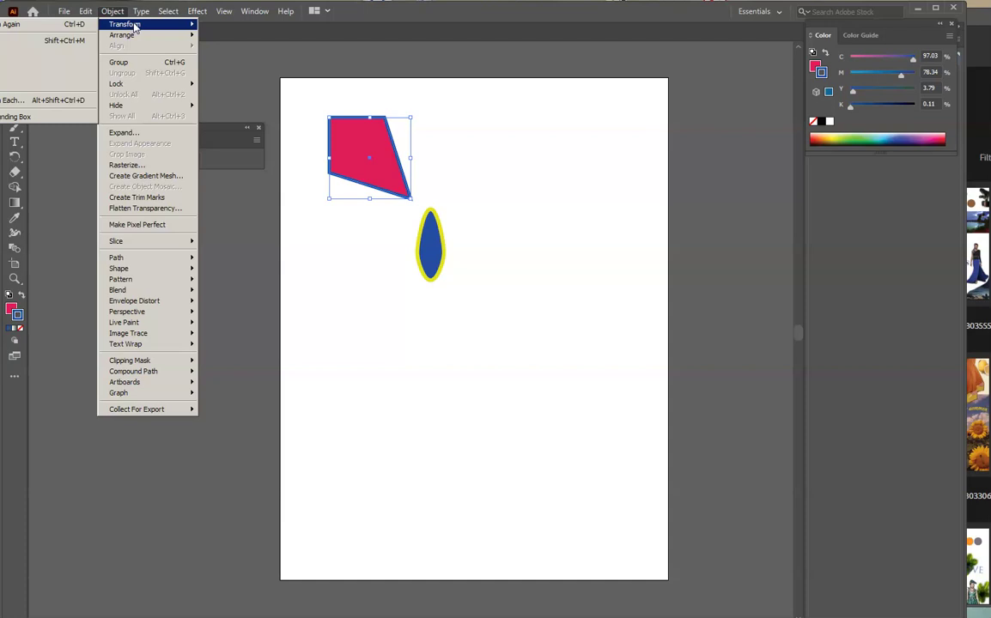
left_click(159, 12)
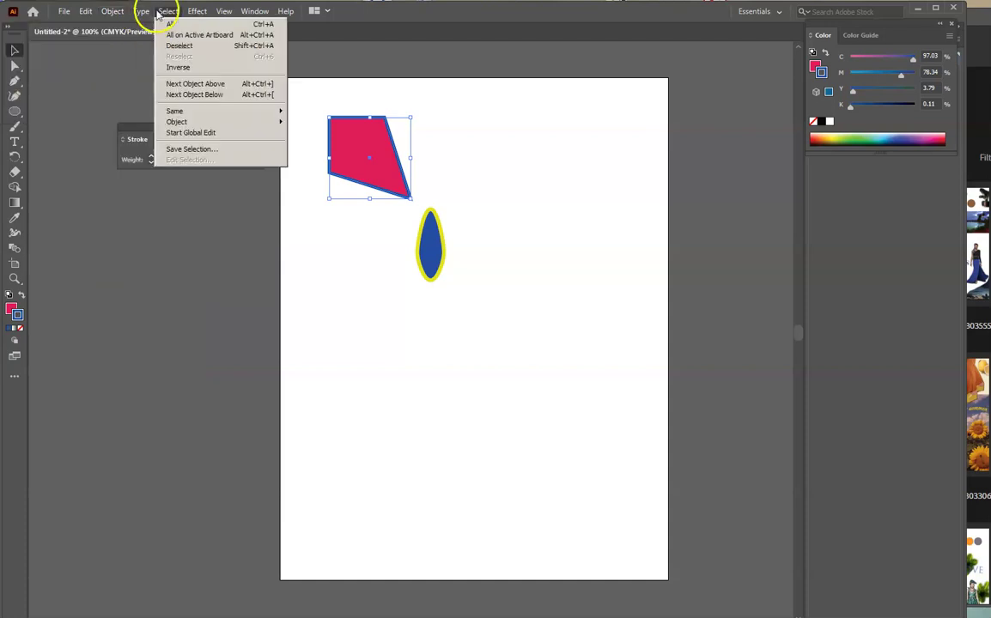
left_click(137, 30)
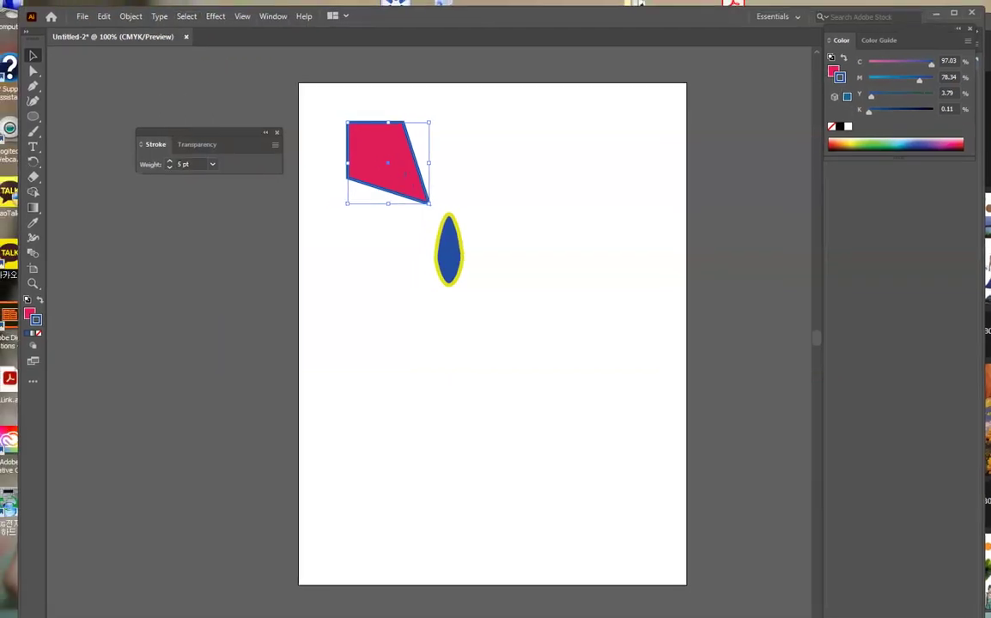
- Rotate the quadrilateral by 10° with the Rotate command, toggling the preview before applying it
left_click(146, 11)
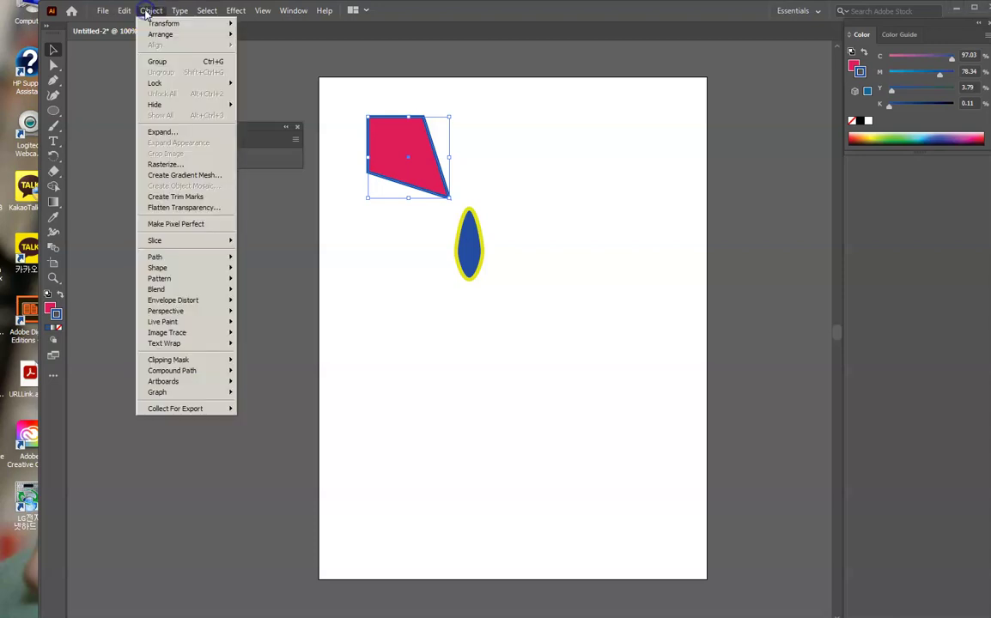
mouse_move(169, 24)
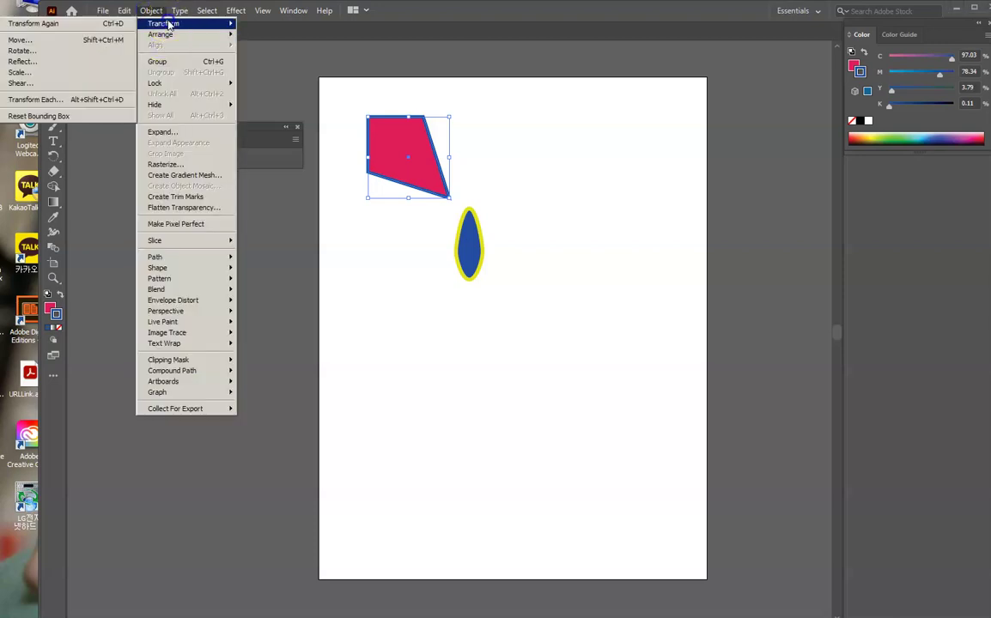
left_click(102, 76)
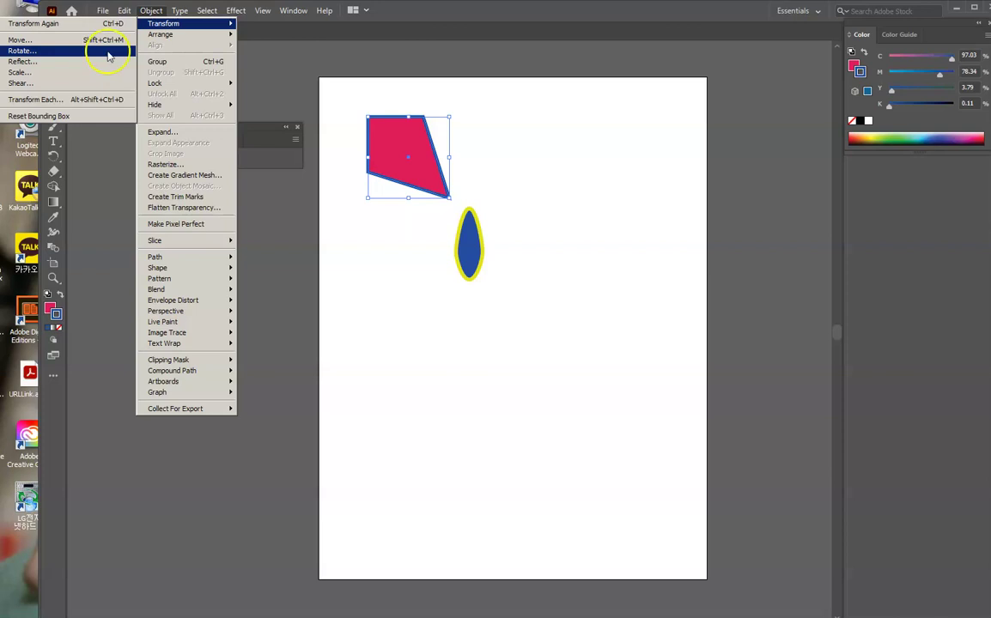
left_click(110, 52)
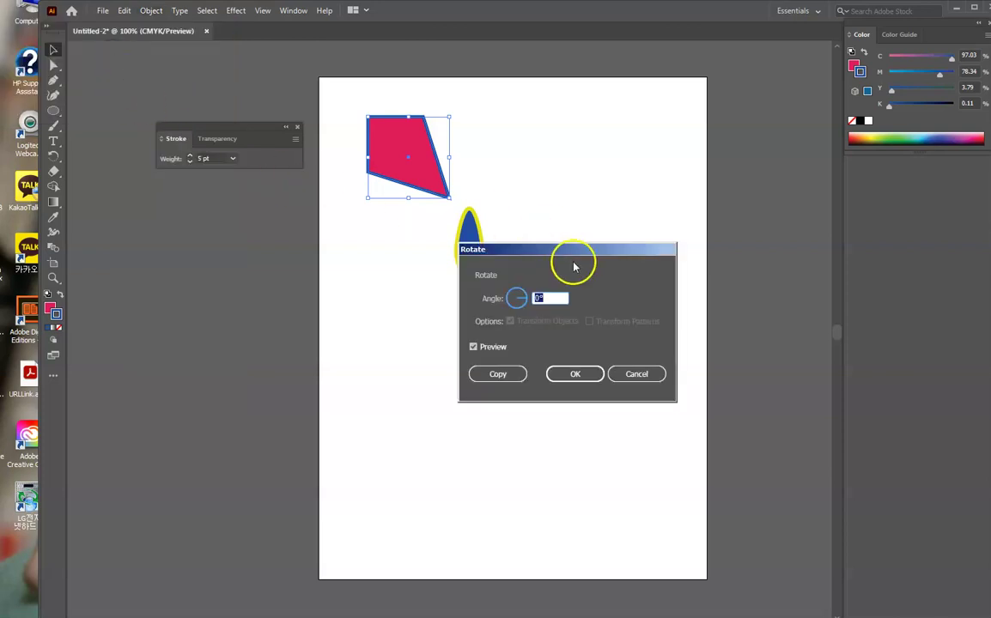
left_click_drag(632, 258, 715, 112)
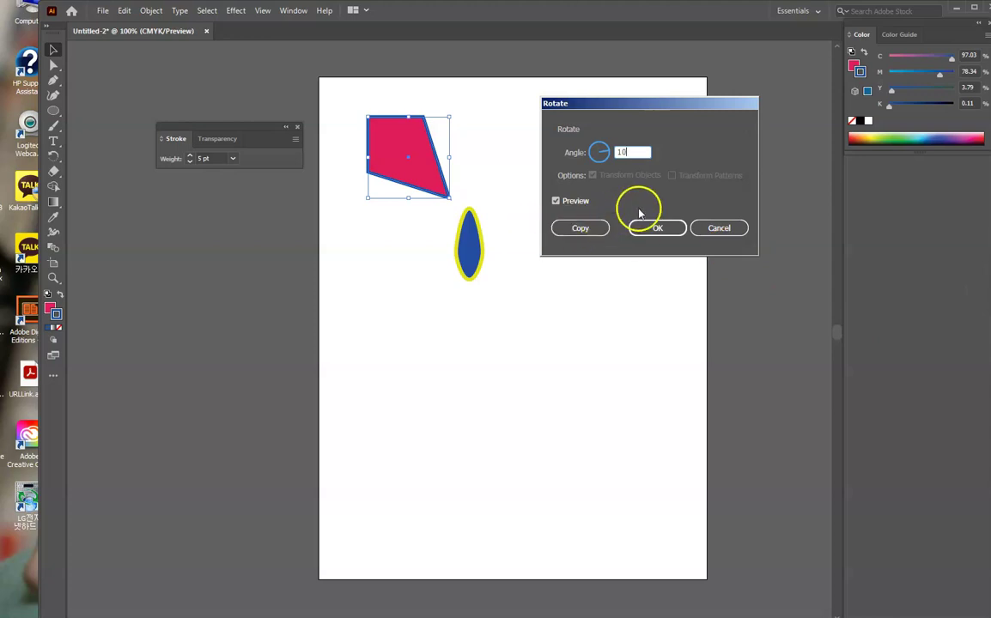
left_click(556, 201)
left_click(555, 202)
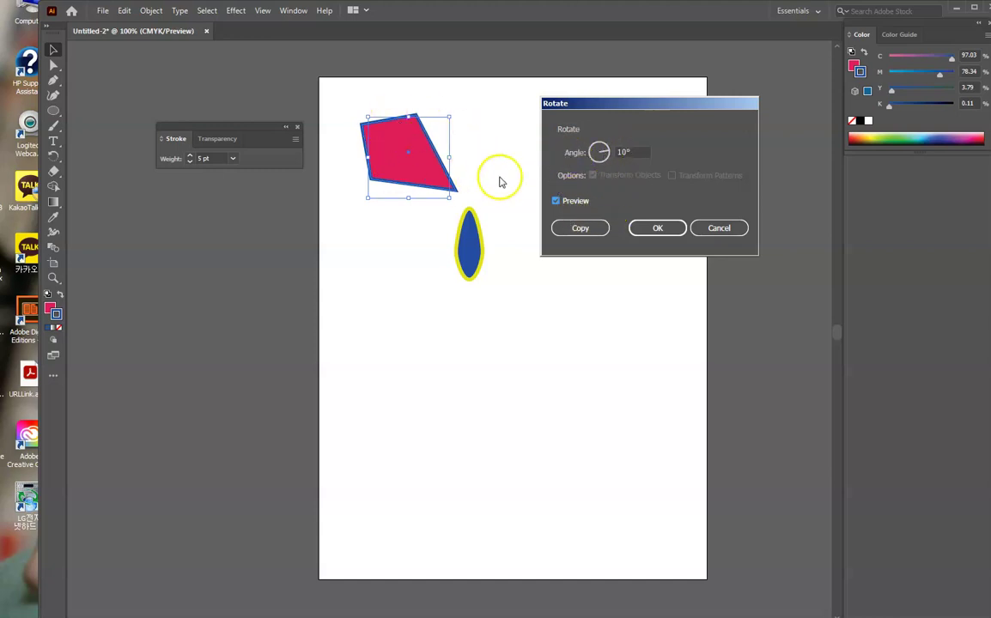
left_click(675, 229)
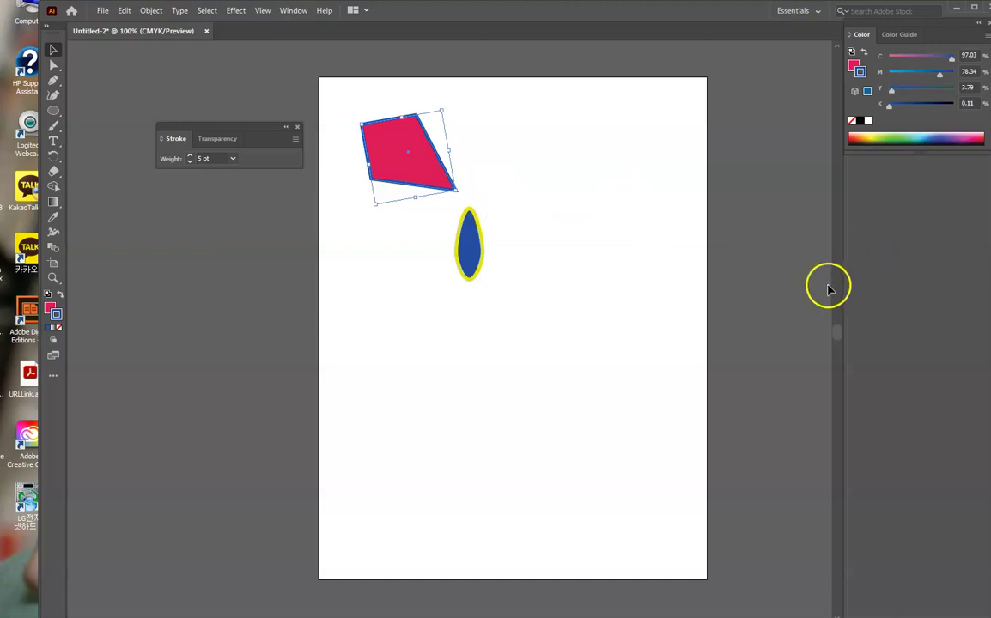
- Undo the quadrilateral's rotation, redo it once and undo it again
key("a")
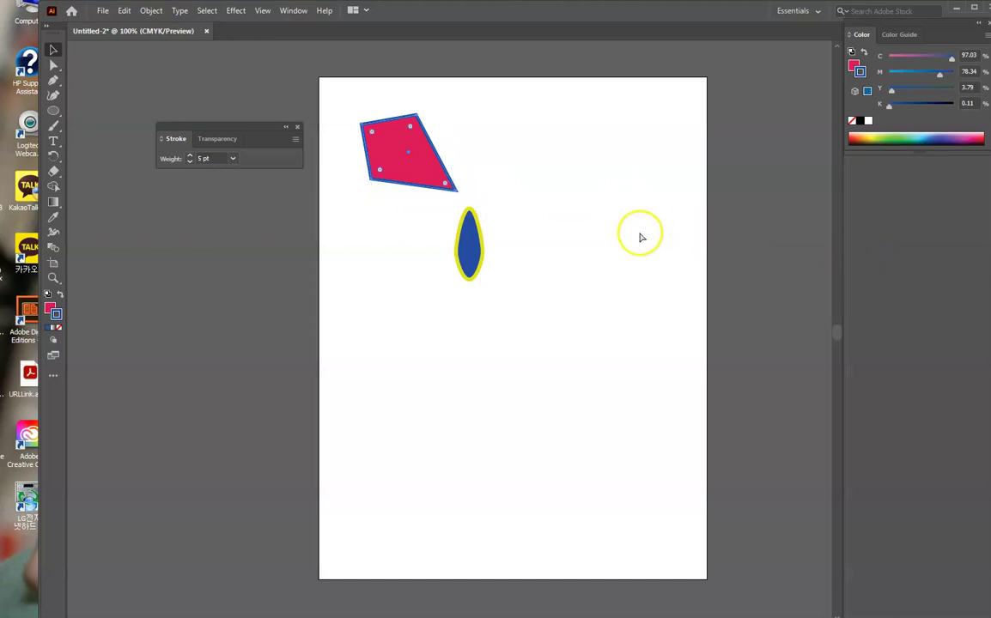
key("ctrl+z")
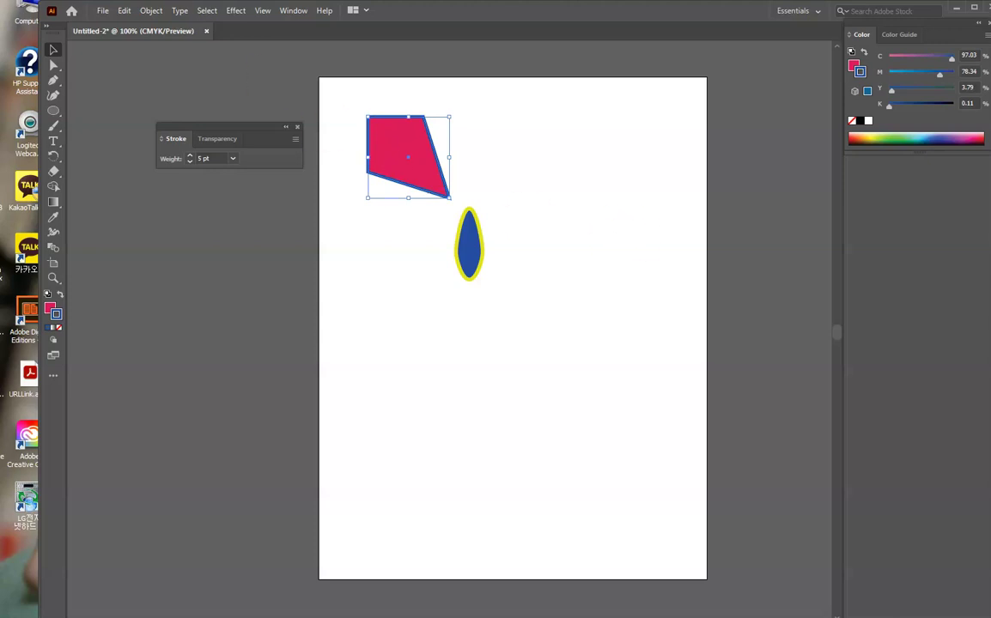
left_click(126, 10)
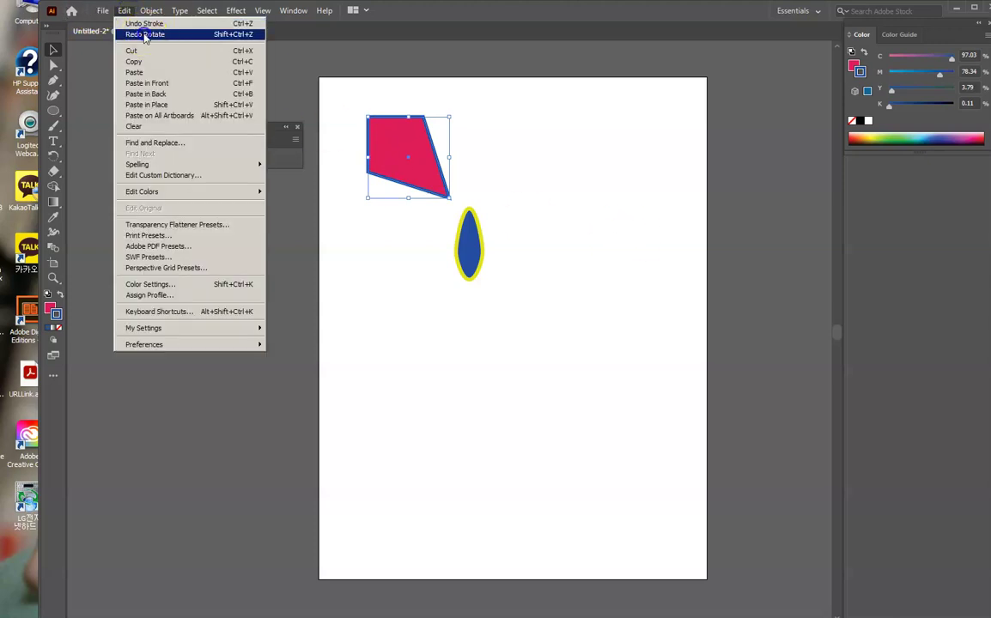
left_click(137, 34)
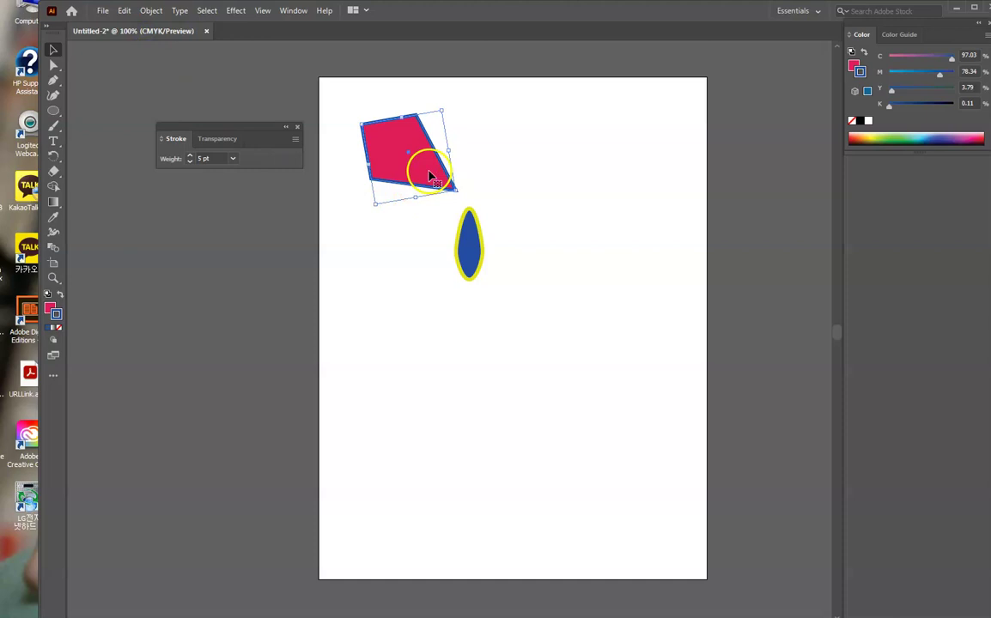
key("ctrl+z")
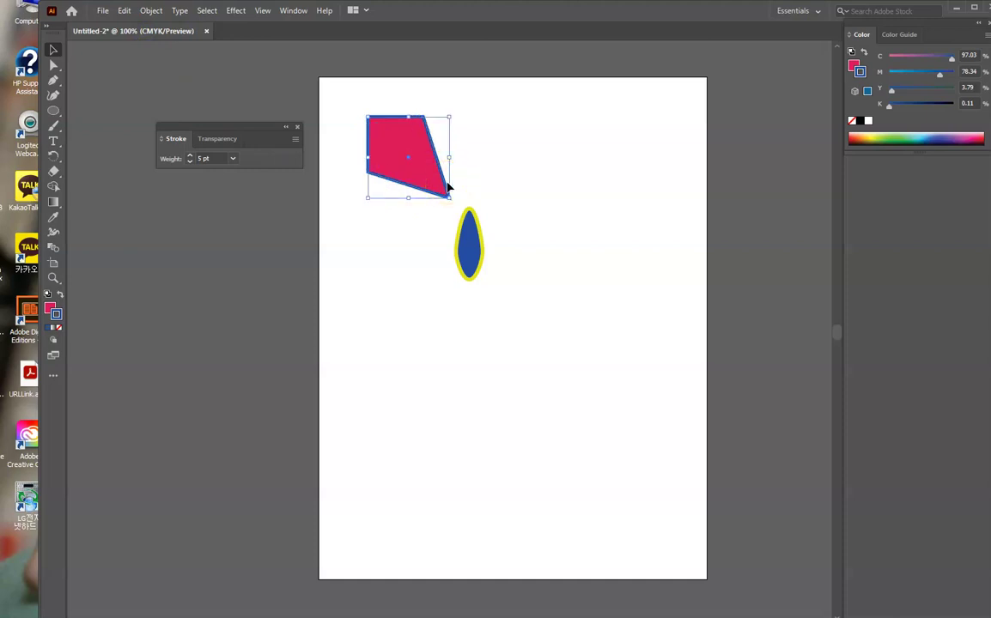
- Create a copy of the quadrilateral rotated by 90° and place it directly below the original
left_click(152, 12)
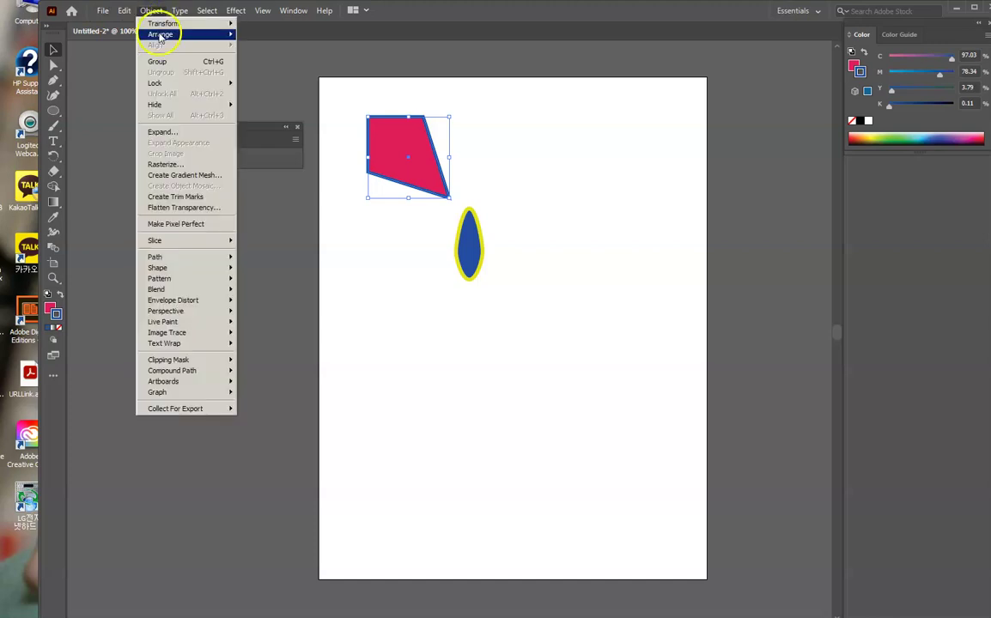
mouse_move(172, 27)
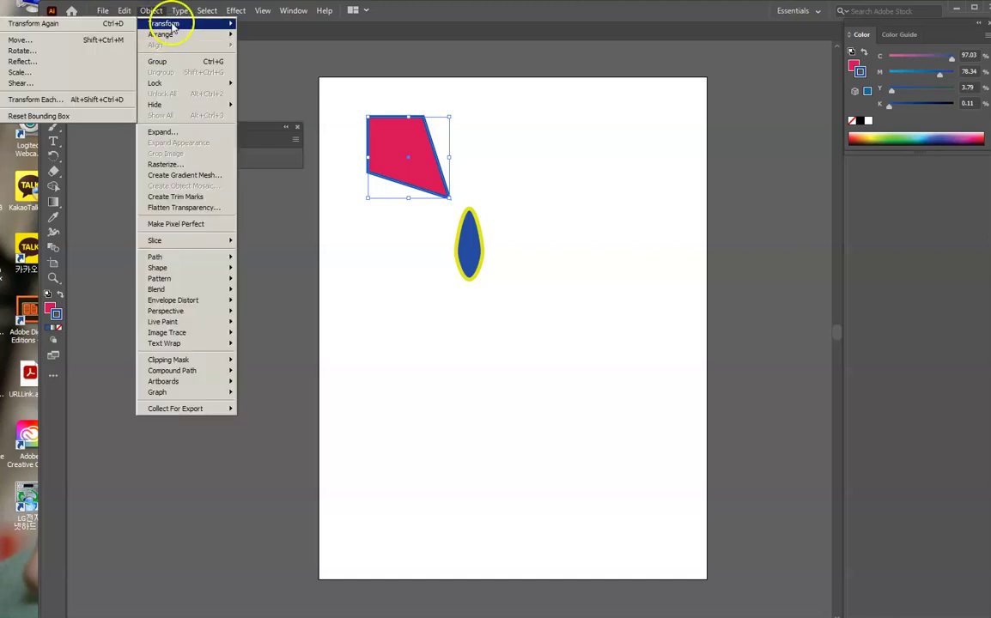
left_click(86, 58)
left_click_drag(627, 250, 753, 180)
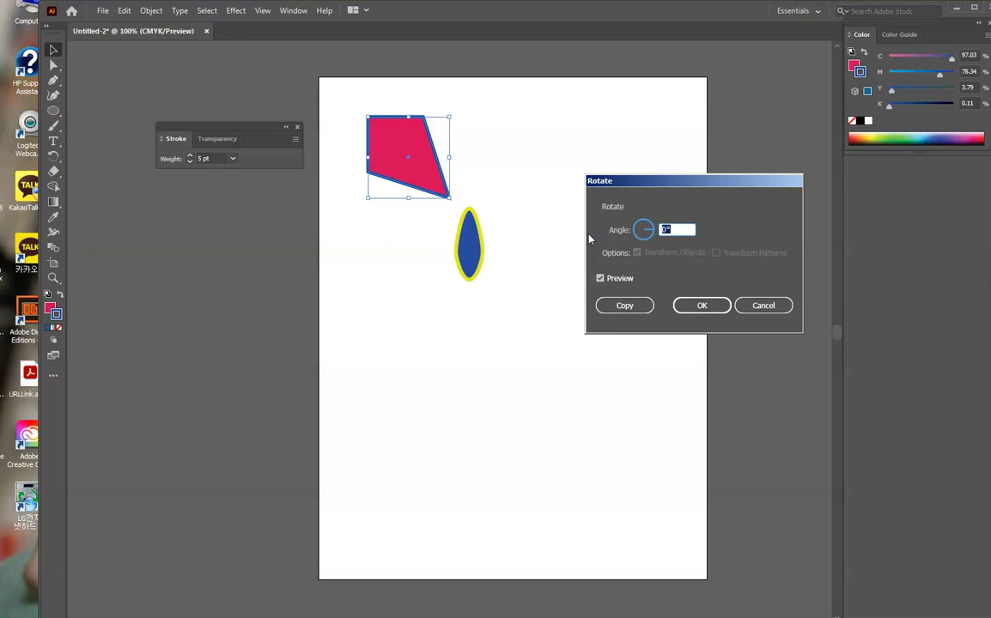
type("90")
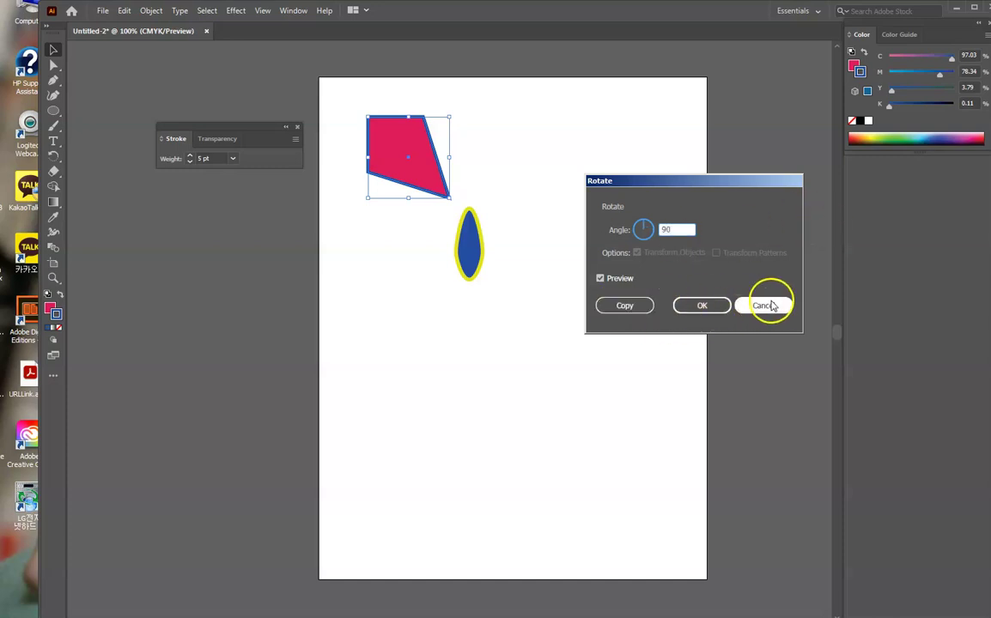
left_click(633, 307)
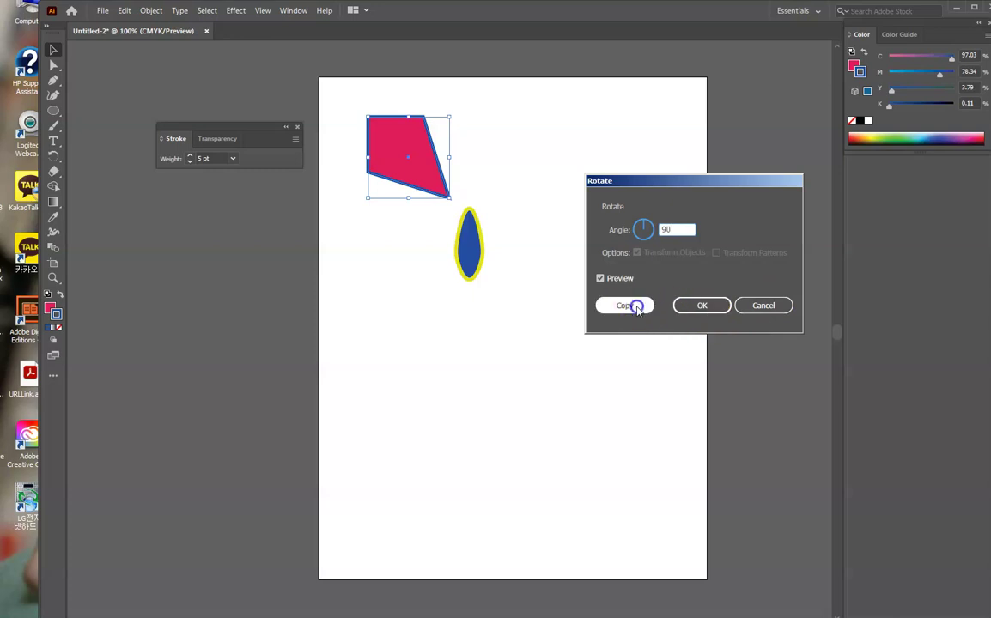
left_click_drag(419, 181, 408, 278)
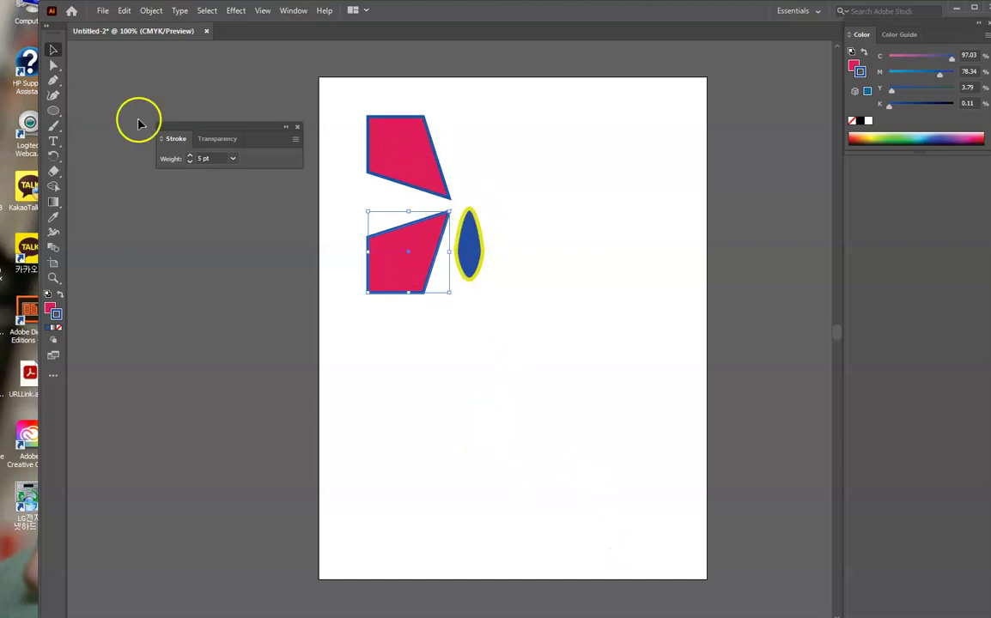
- Apply Transform Again to the lower quadrilateral copy and undo it
left_click(102, 10)
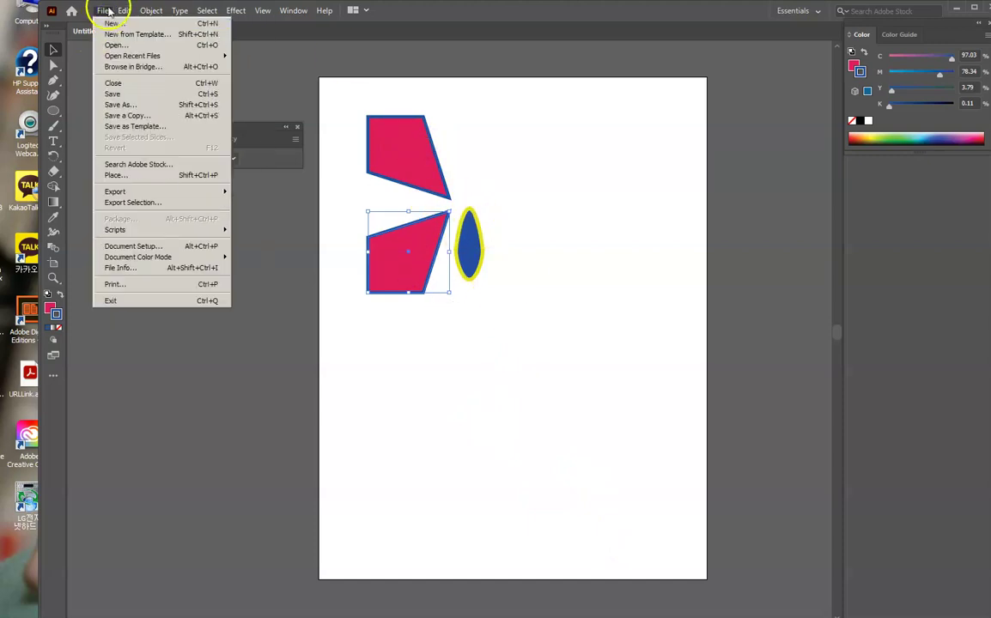
left_click(102, 10)
left_click(151, 10)
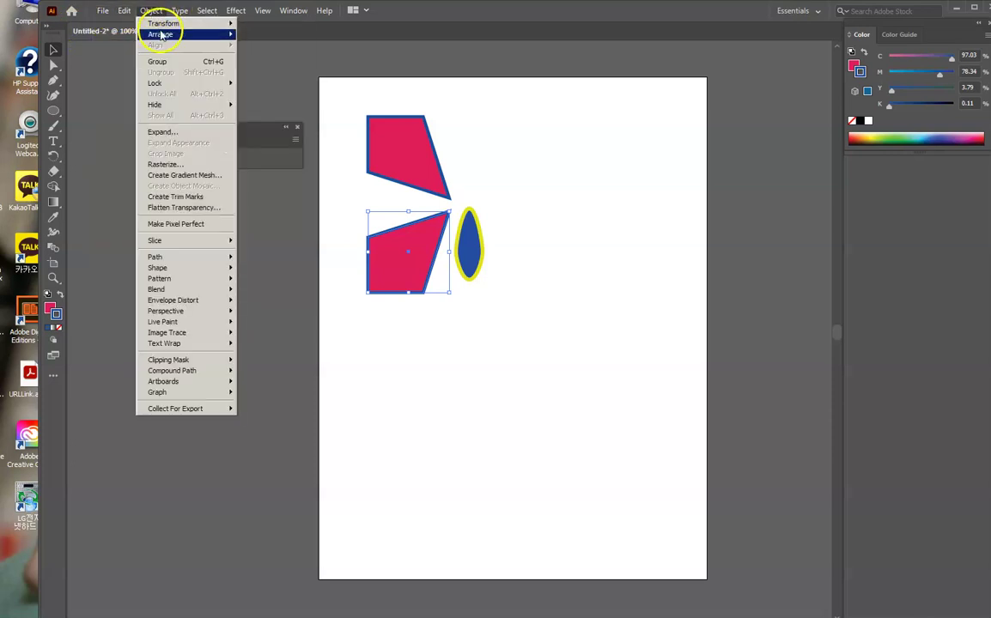
mouse_move(148, 25)
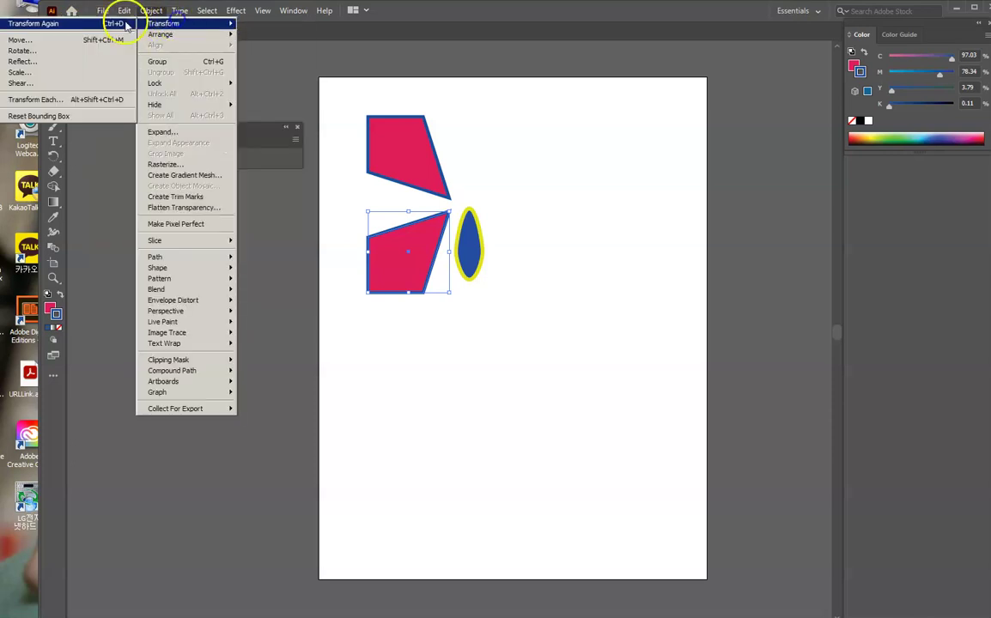
left_click(66, 24)
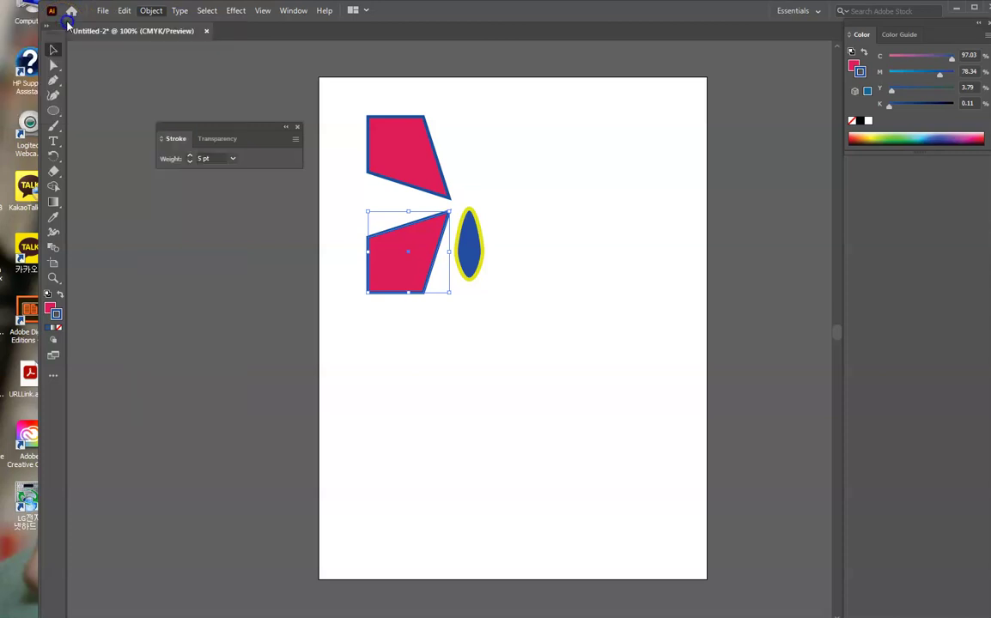
key("ctrl+z")
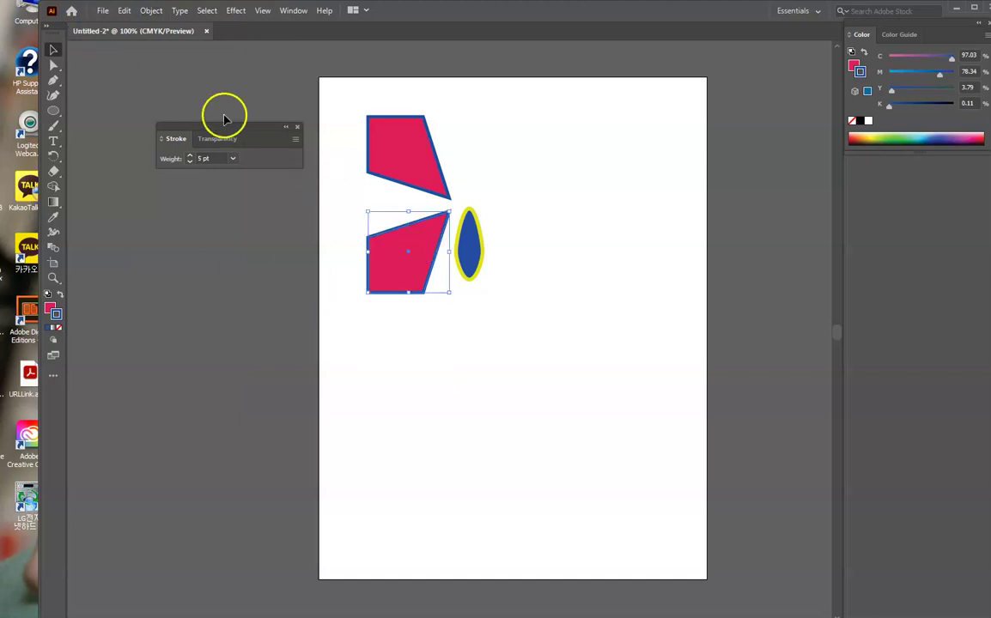
- Deselect everything and compare which object commands are available with and without a selected shape
left_click(103, 11)
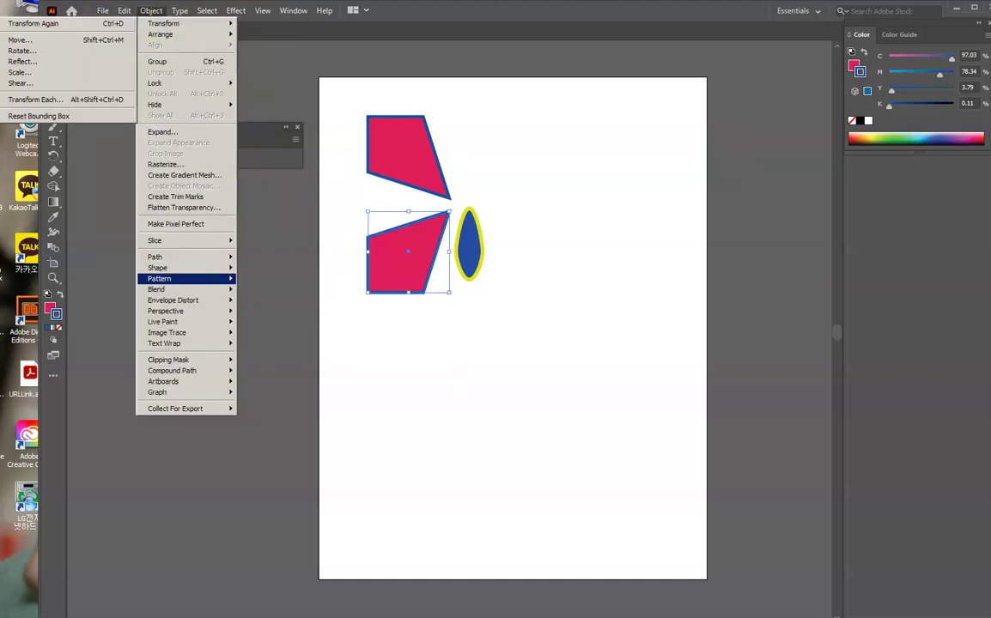
key("Escape")
key("ctrl+shift+a")
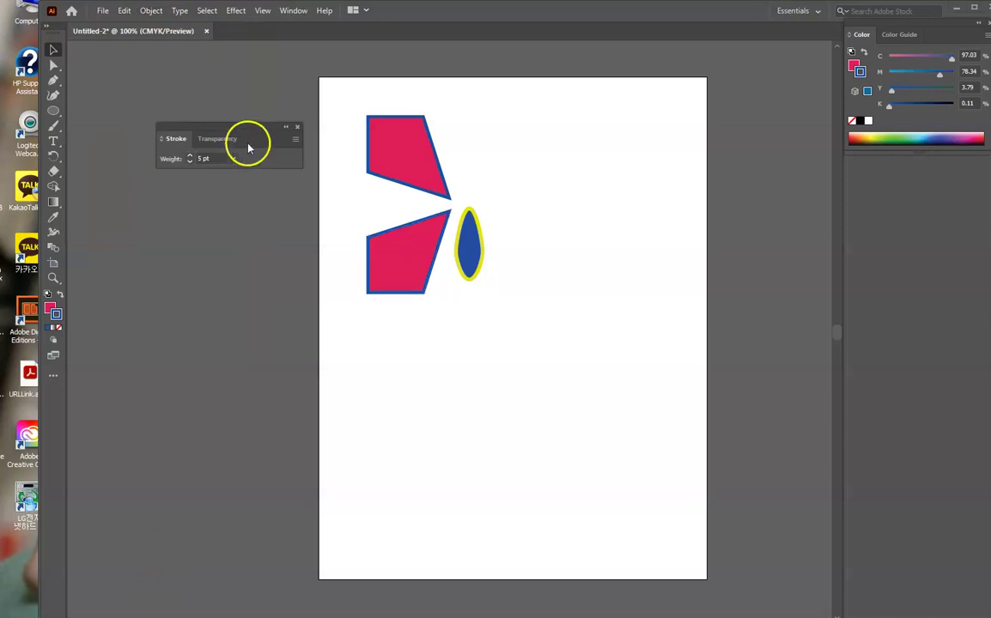
left_click(118, 10)
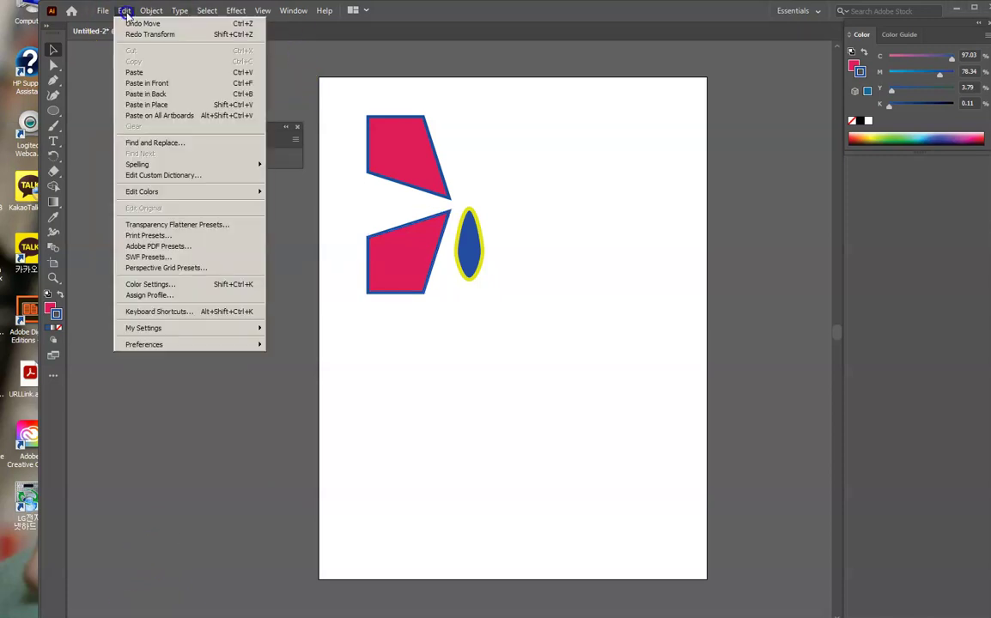
mouse_move(153, 19)
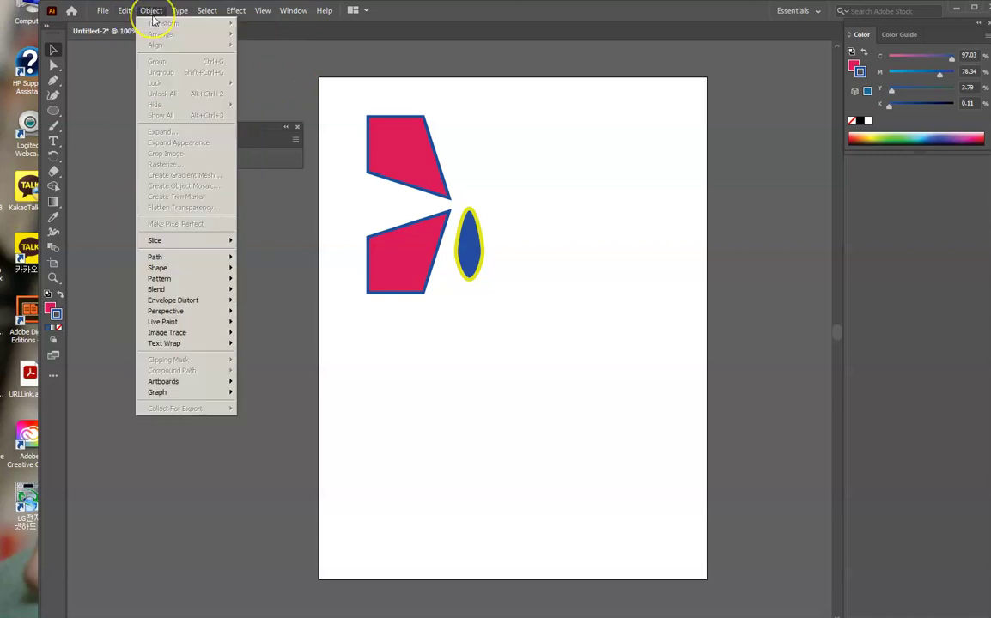
left_click(420, 149)
left_click(427, 271)
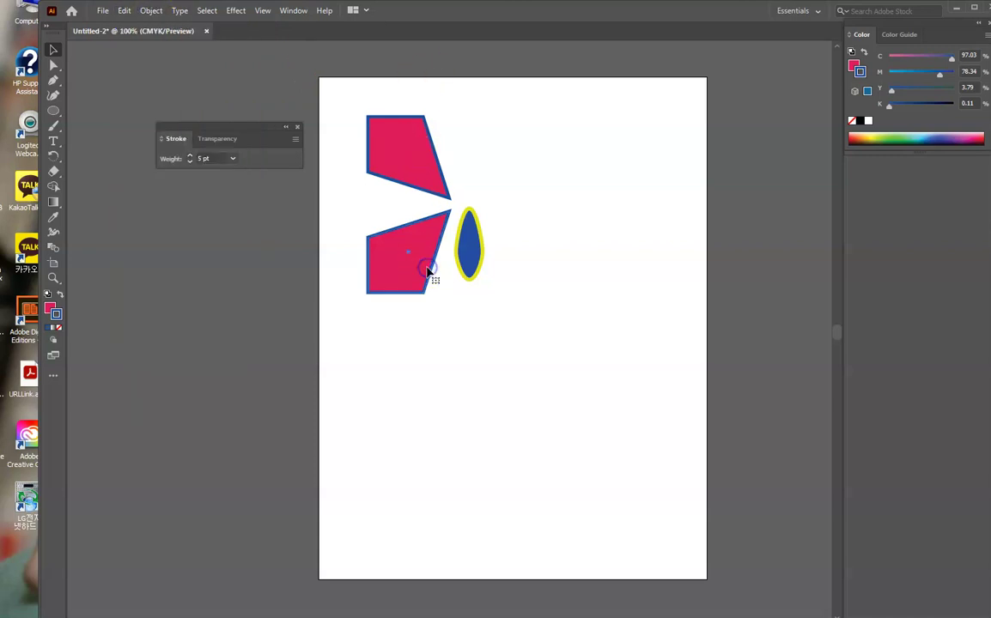
left_click(151, 10)
- Create a copy of the original quadrilateral rotated by 180° and place it on the opposite side of the oval, level with the lower copy
left_click(420, 173)
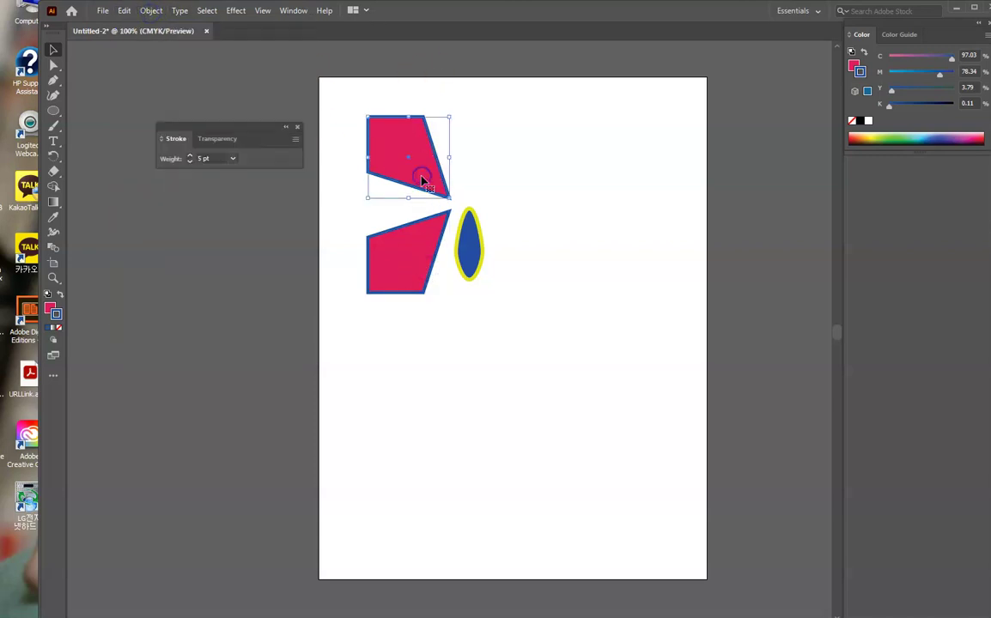
left_click(152, 12)
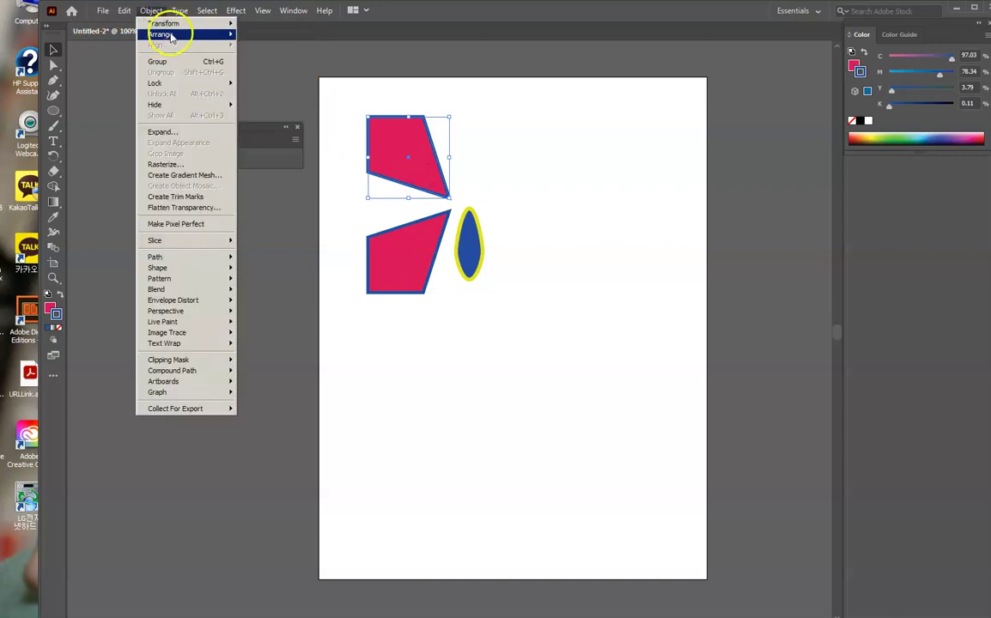
mouse_move(180, 26)
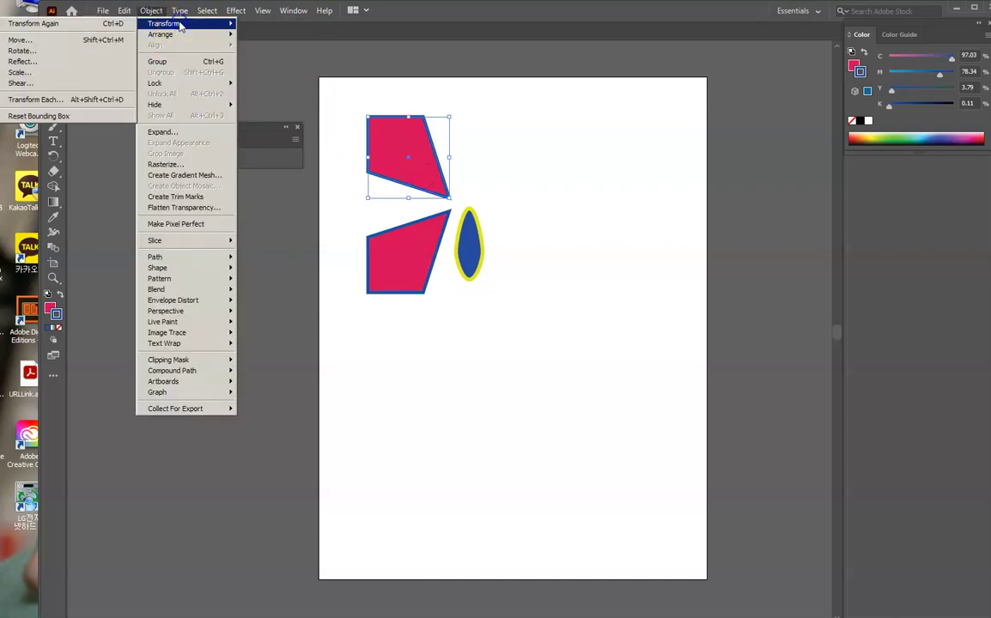
left_click(50, 51)
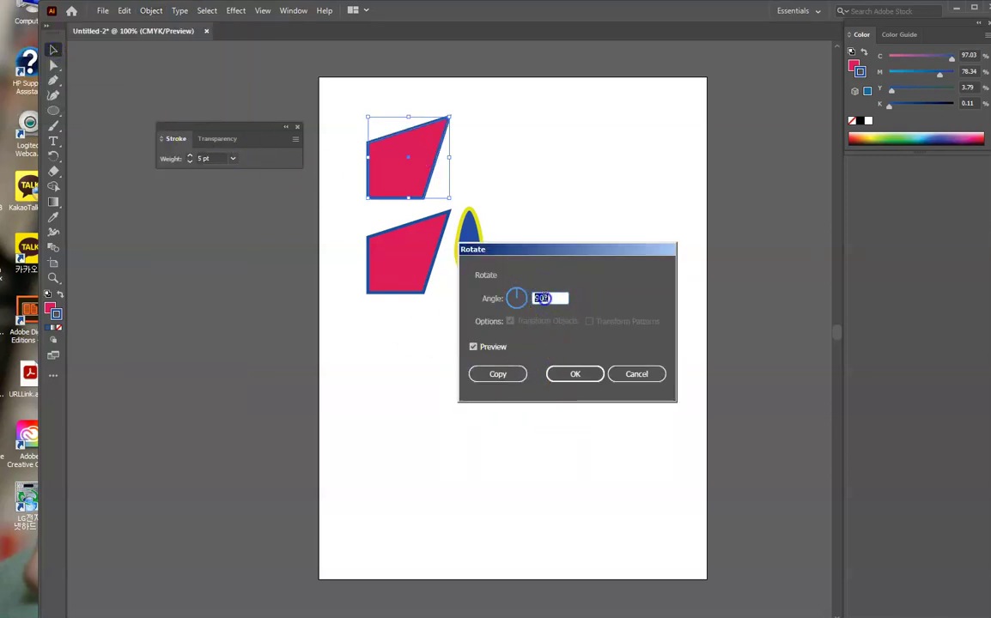
type("180")
left_click(515, 378)
left_click_drag(425, 176, 551, 273)
left_click(556, 202)
- Create a copy of the original quadrilateral rotated by 270°, place it opposite the original to complete the symmetric set of four, and deselect it
left_click(409, 160)
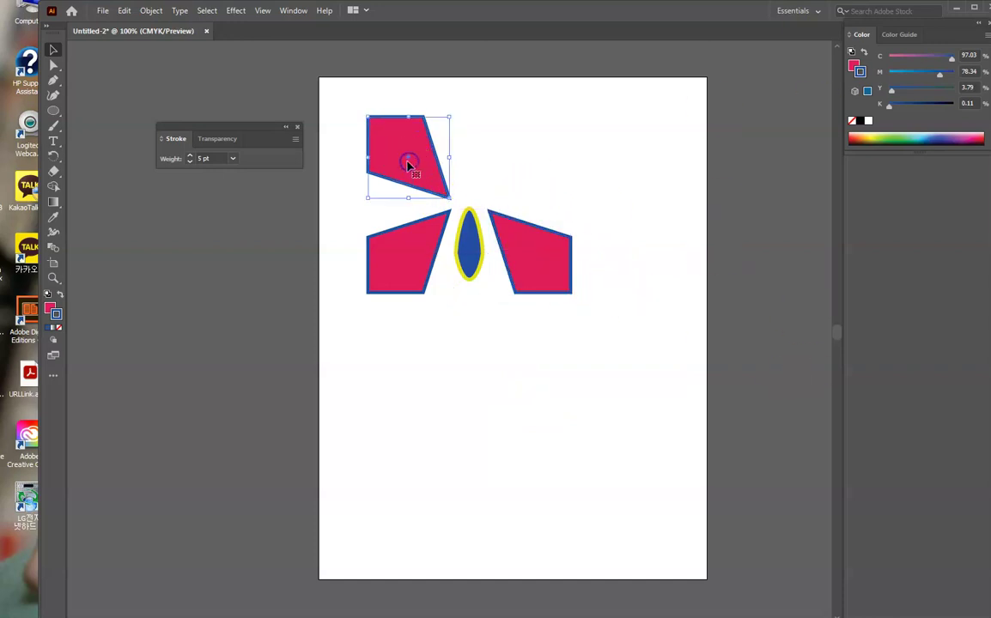
left_click(151, 12)
mouse_move(160, 26)
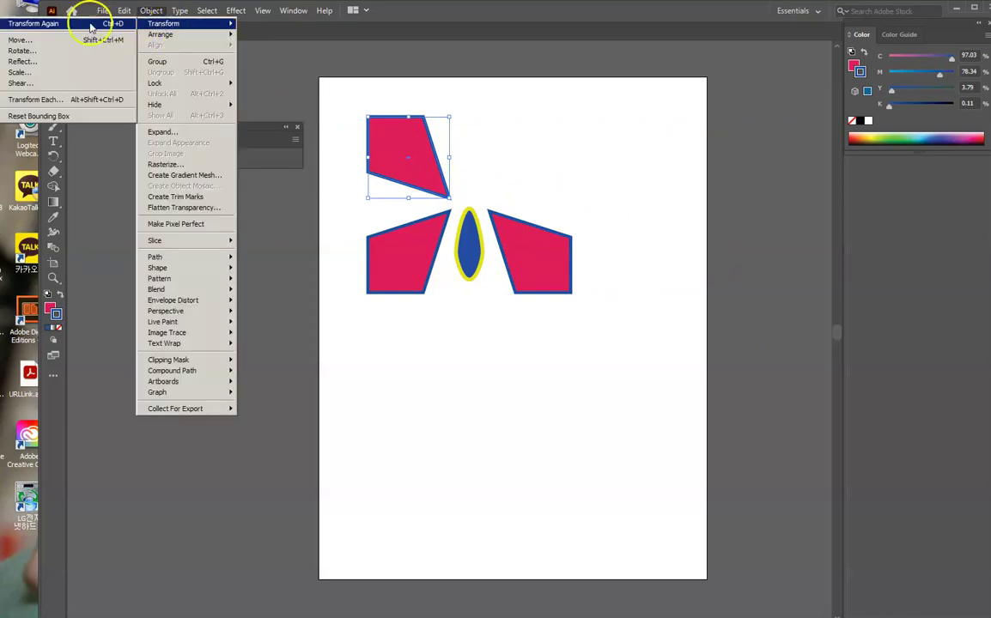
left_click(90, 52)
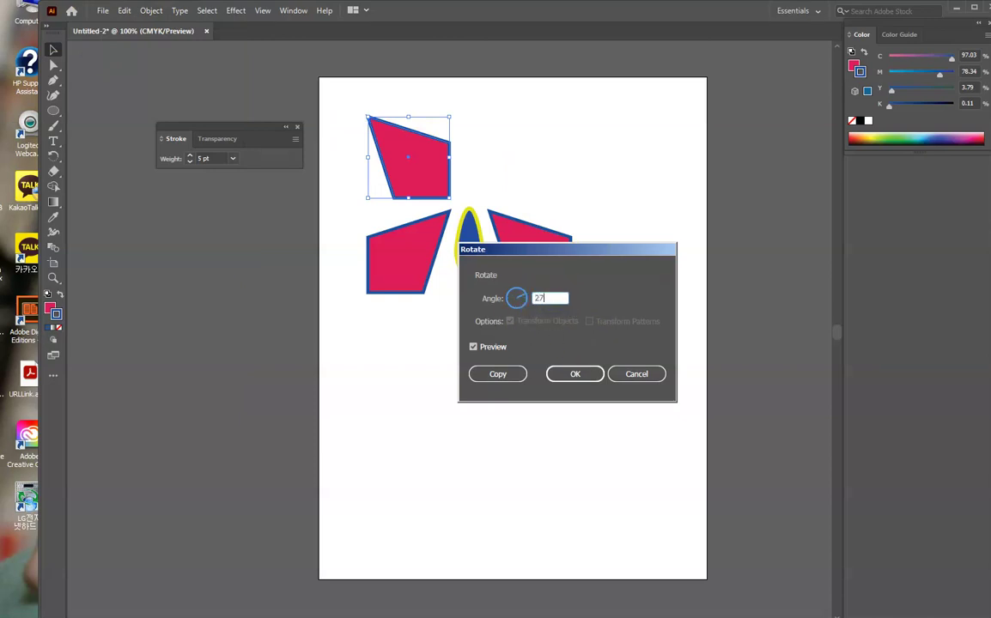
type("270")
left_click(504, 373)
left_click_drag(430, 163, 551, 158)
left_click(638, 206)
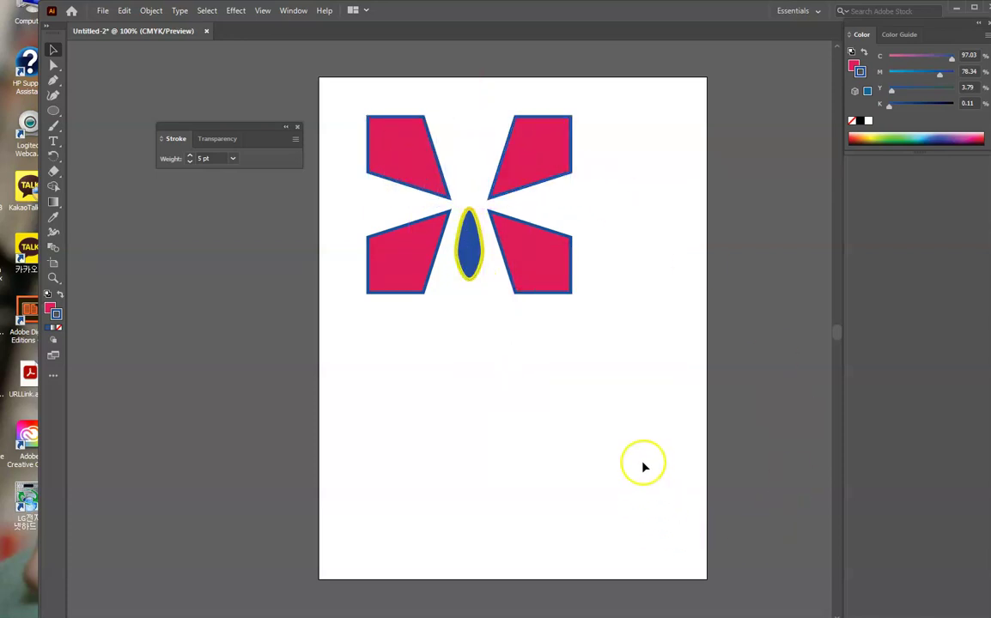
- Move the oval below the four quadrilaterals and set up a Transform effect on it with a 90° rotation and 3 copies
left_click_drag(469, 279, 474, 400)
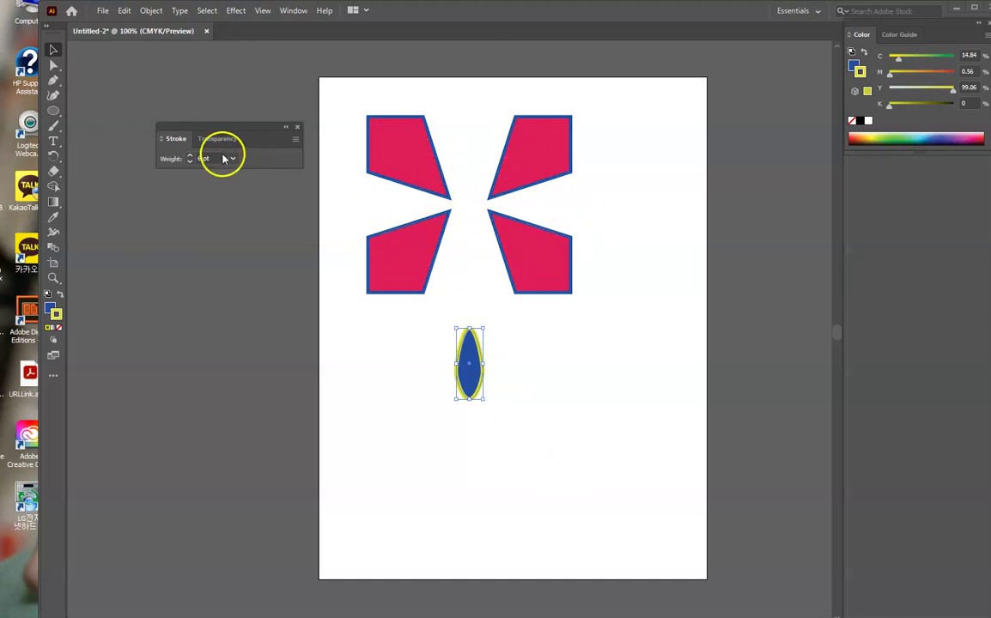
left_click(242, 12)
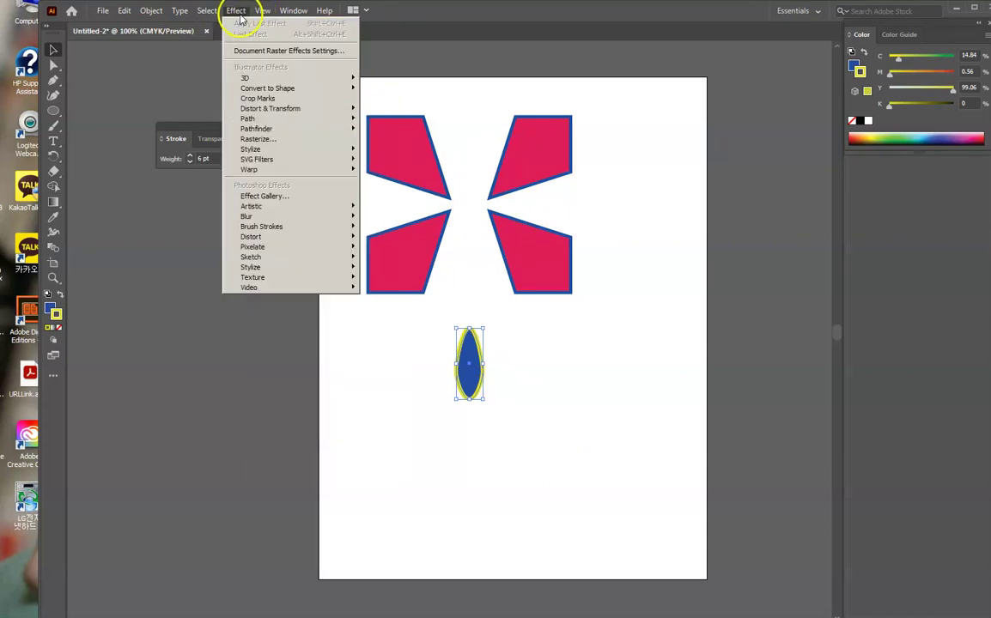
mouse_move(167, 19)
mouse_move(231, 17)
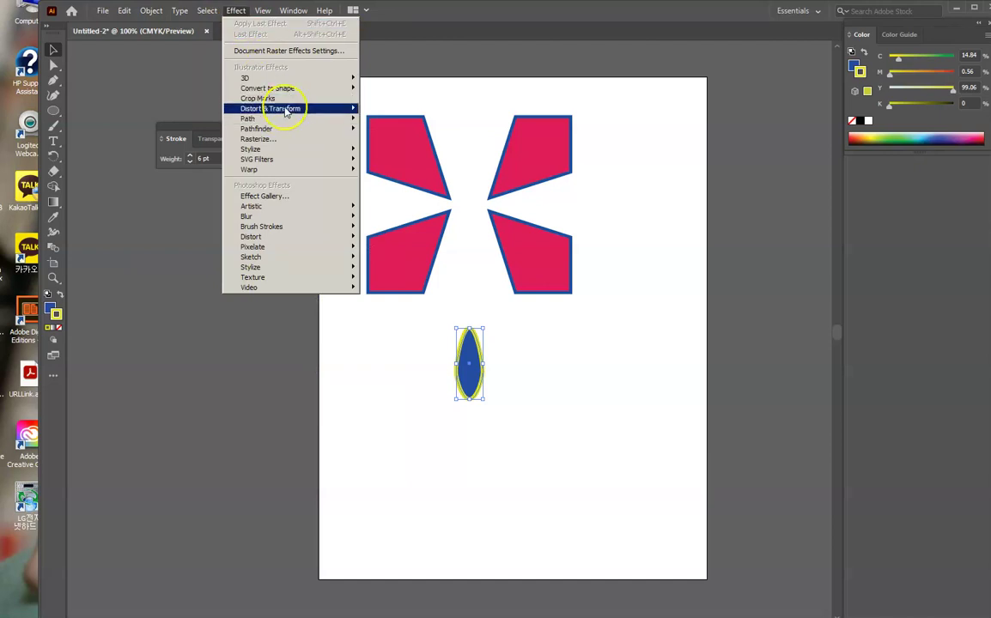
mouse_move(286, 113)
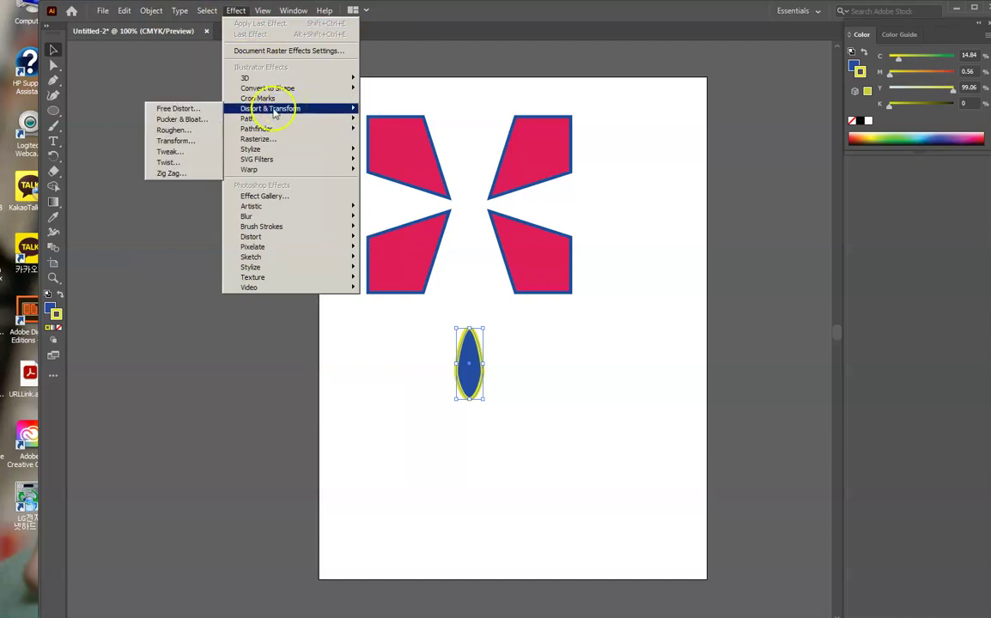
left_click(174, 141)
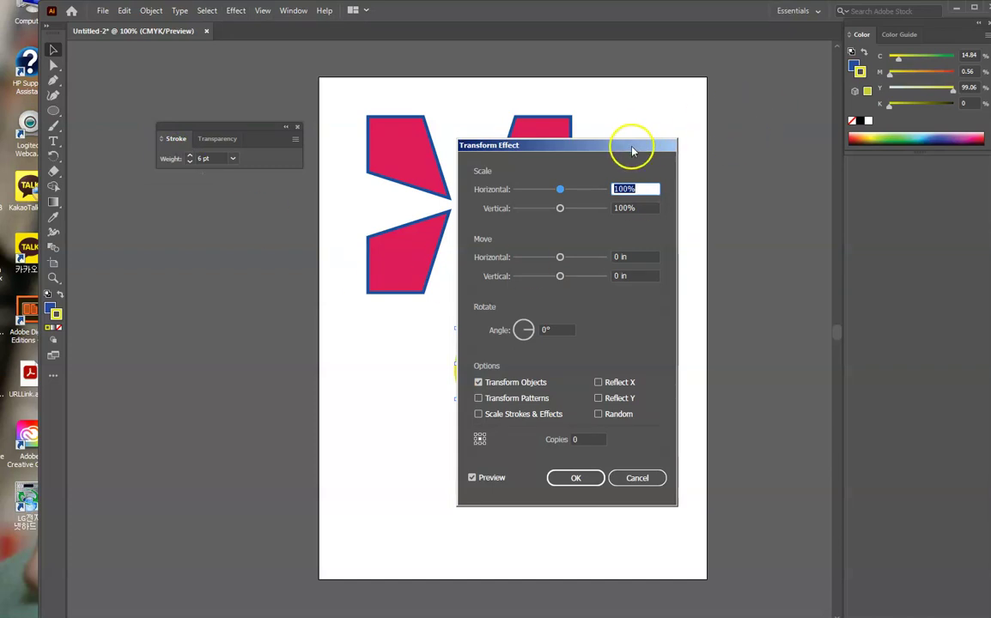
left_click_drag(603, 148, 257, 200)
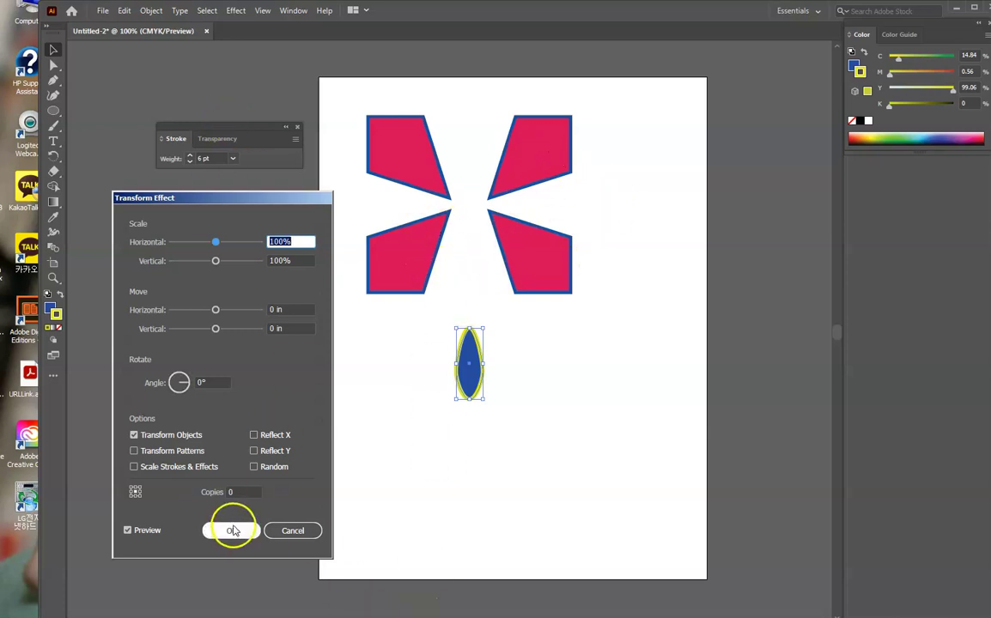
left_click(206, 382)
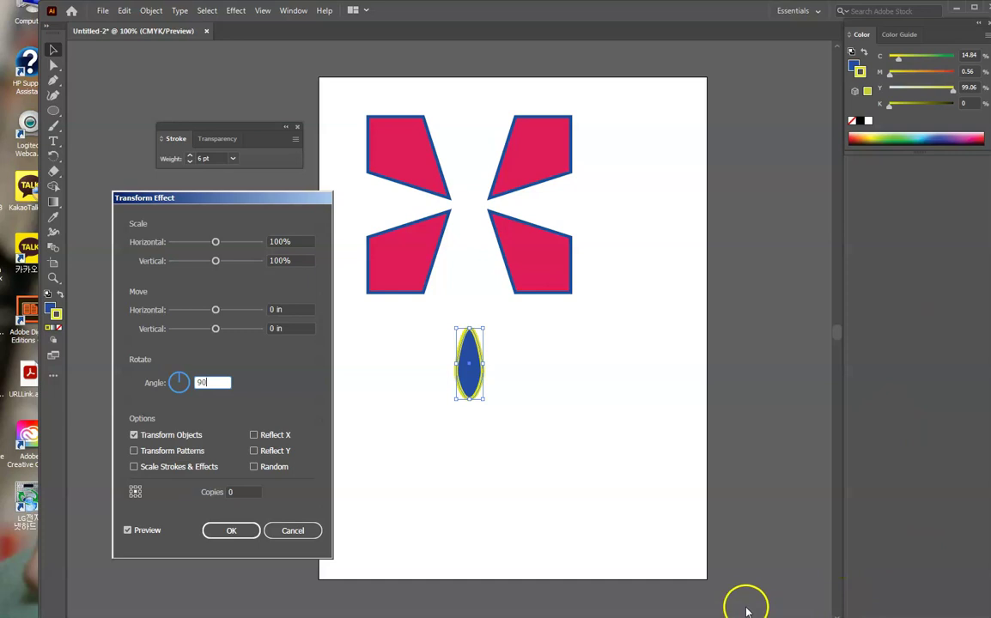
left_click(247, 492)
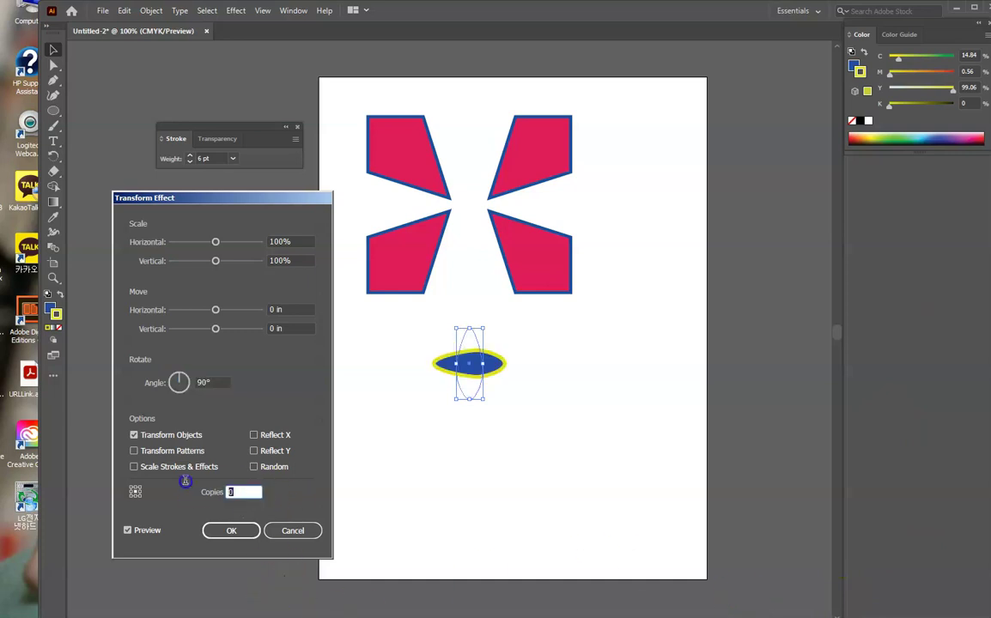
type("3")
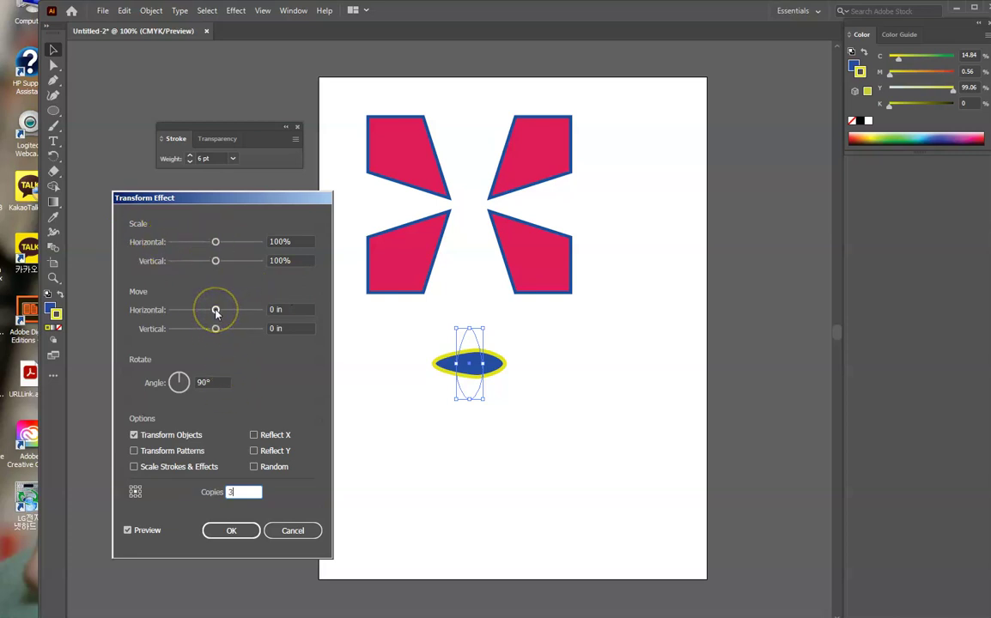
- Spread the oval's rotated copies apart with a horizontal move of 1.2222 in and a vertical move of -0.5 in
left_click_drag(216, 311, 209, 312)
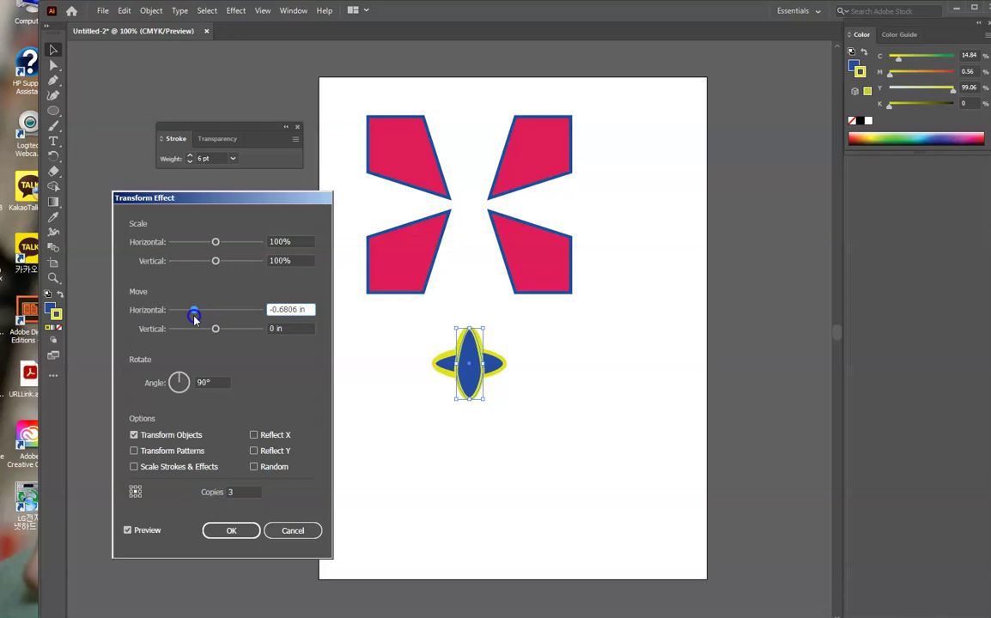
left_click(215, 331)
left_click(195, 311)
left_click_drag(234, 315, 233, 333)
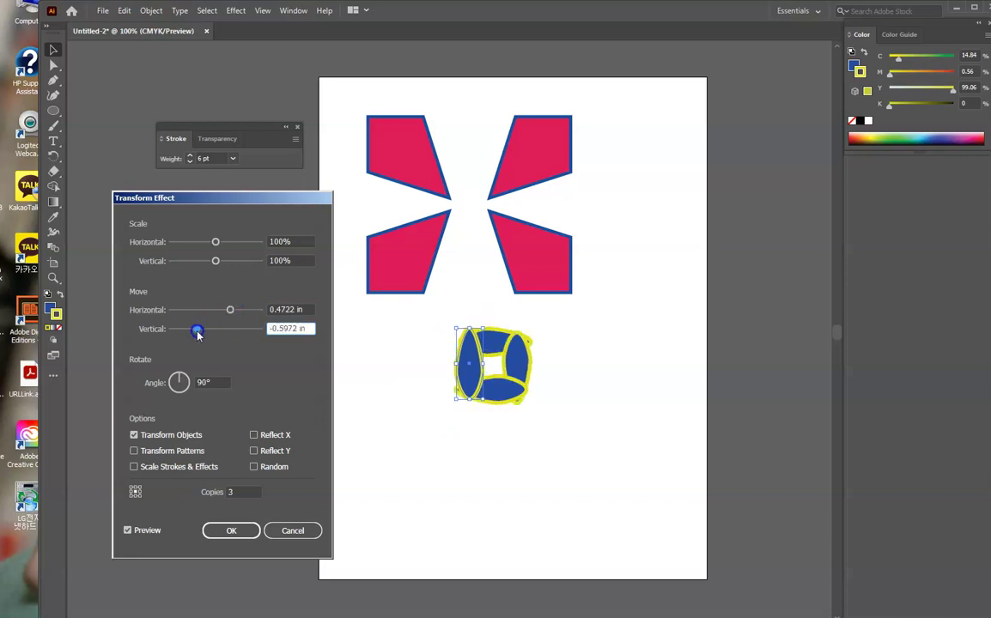
mouse_move(232, 321)
left_mouse_down()
mouse_move(182, 313)
mouse_move(249, 314)
left_mouse_up()
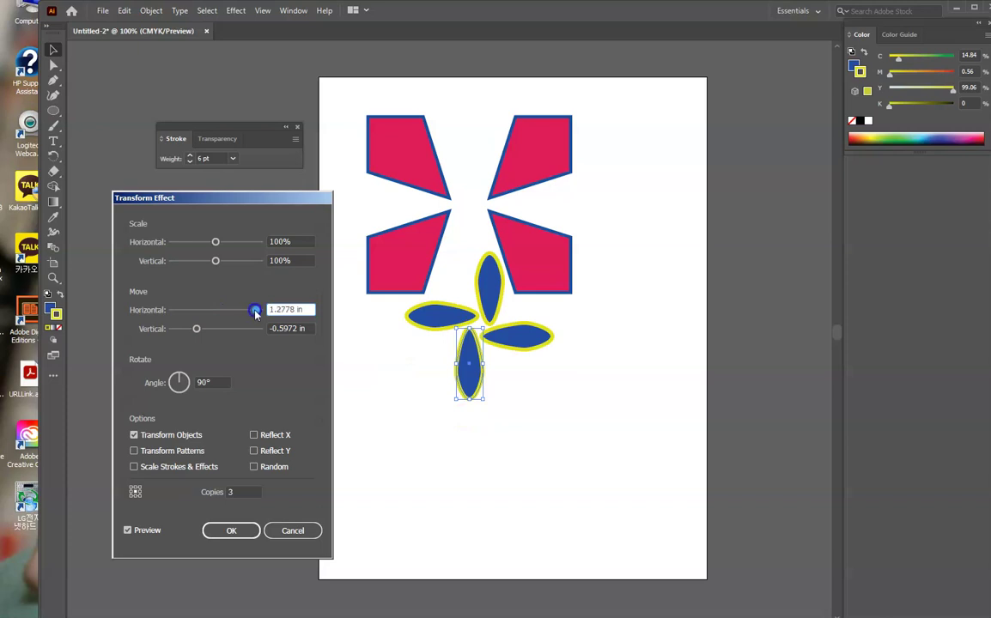
left_click_drag(195, 329, 204, 333)
- Set the Transform effect's rotation angle to 60° and the number of copies to 5
left_click(213, 383)
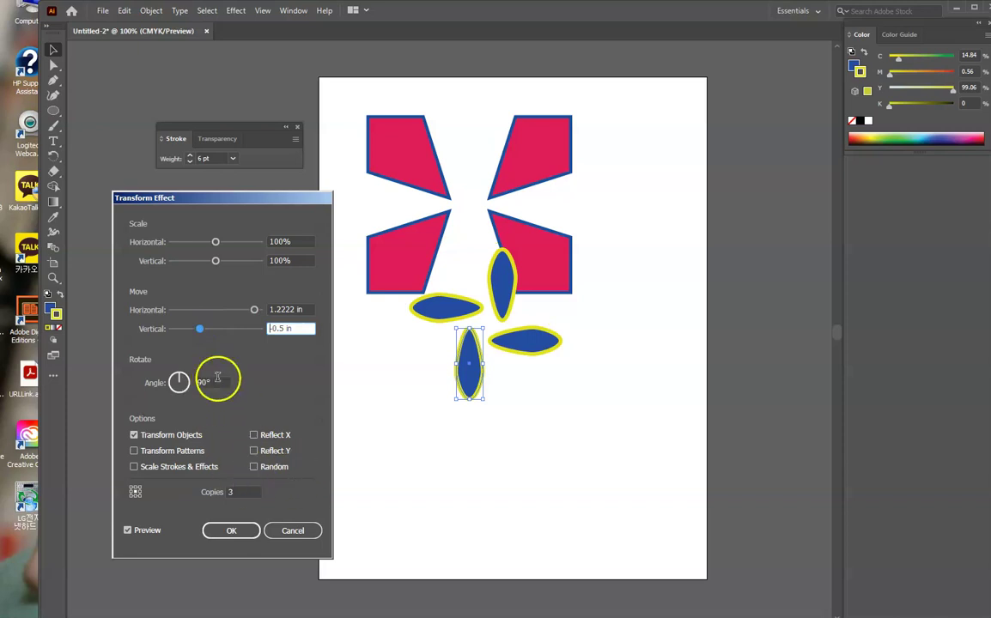
left_click(218, 384)
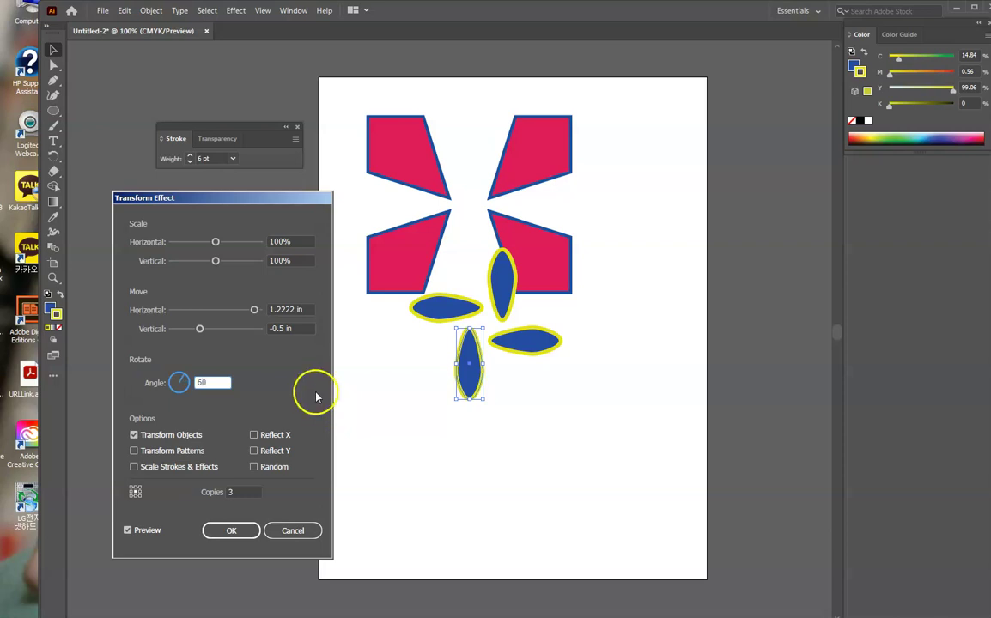
left_click(213, 495)
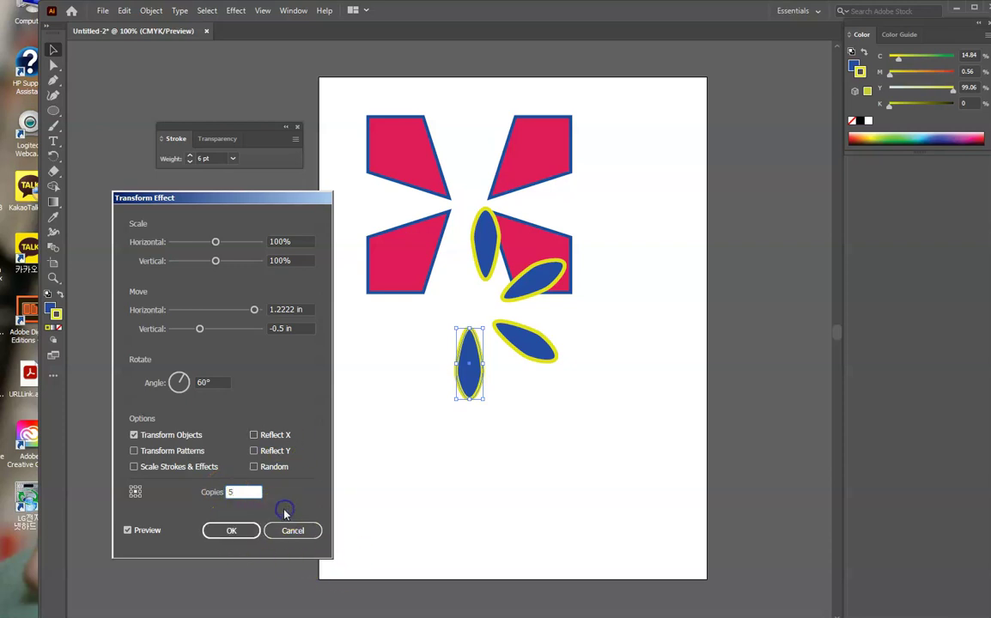
left_click(255, 491)
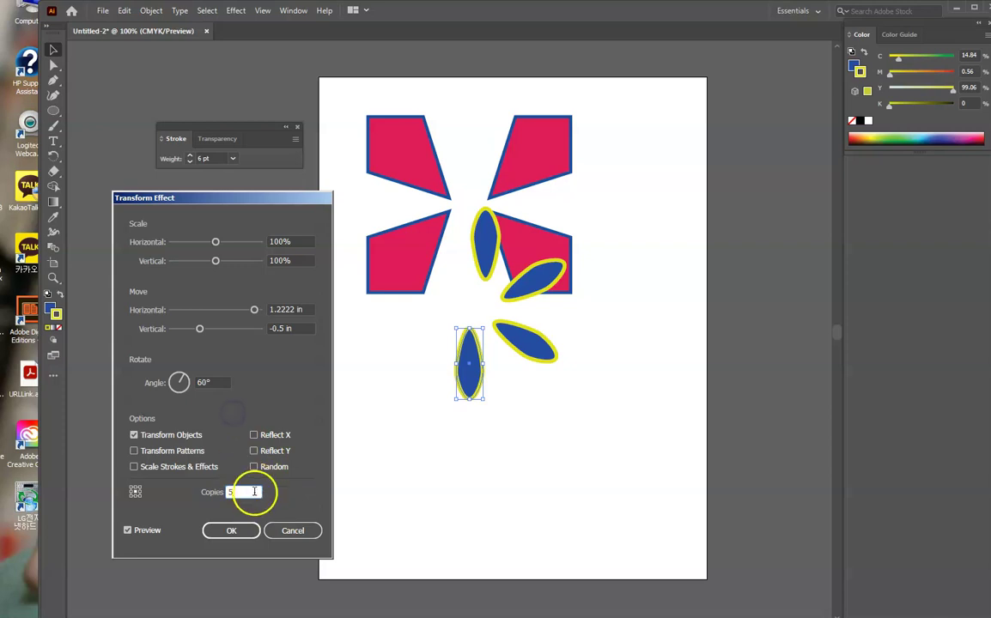
- Set the horizontal move to 1.0417 in, apply the Transform effect, and move the resulting flower below the quadrilaterals
left_click_drag(253, 311, 250, 311)
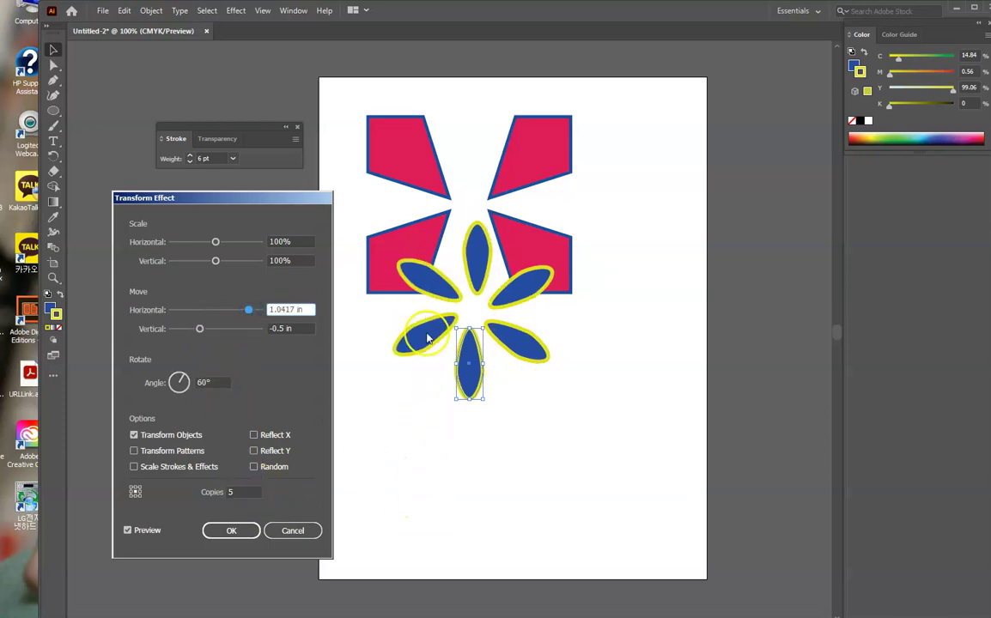
left_click(236, 492)
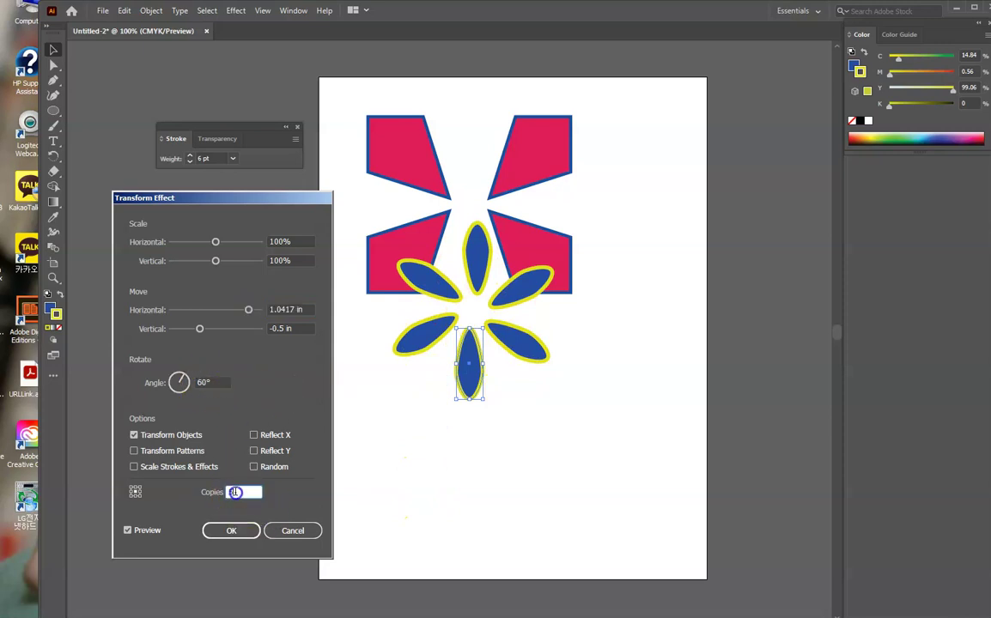
left_click(213, 383)
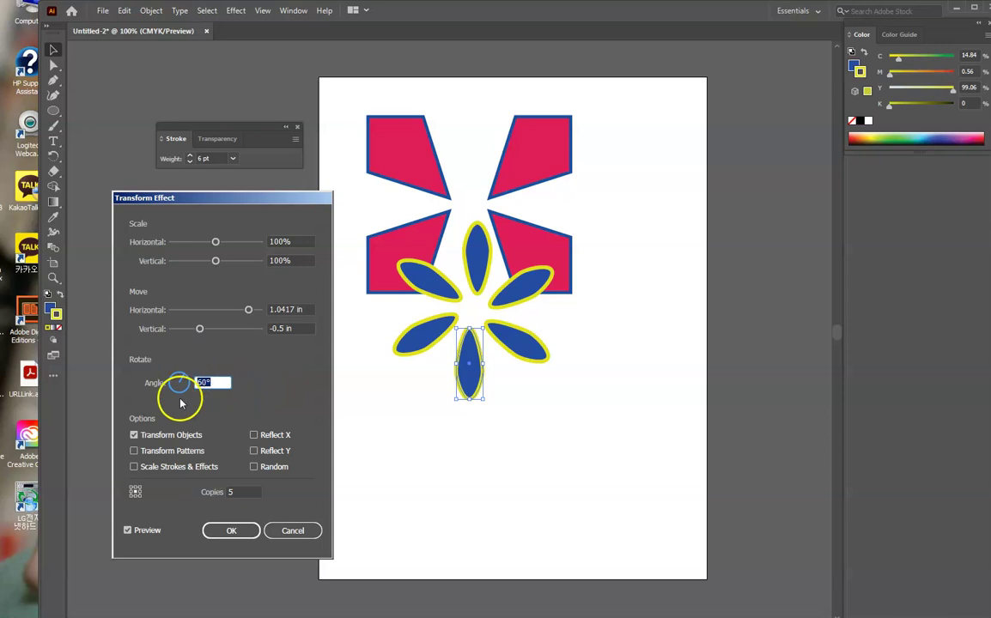
left_click(235, 493)
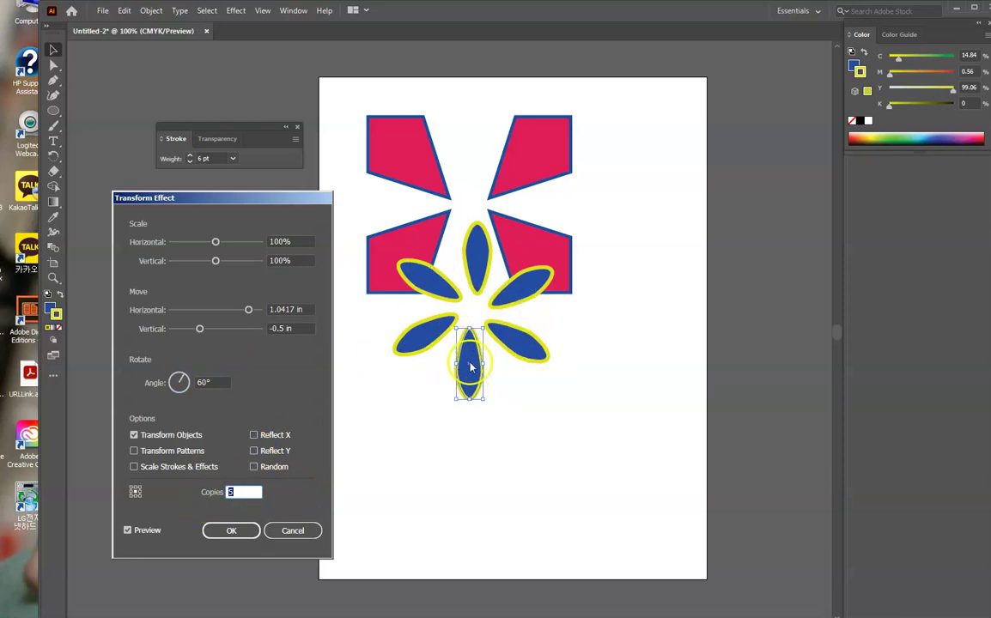
left_click(231, 531)
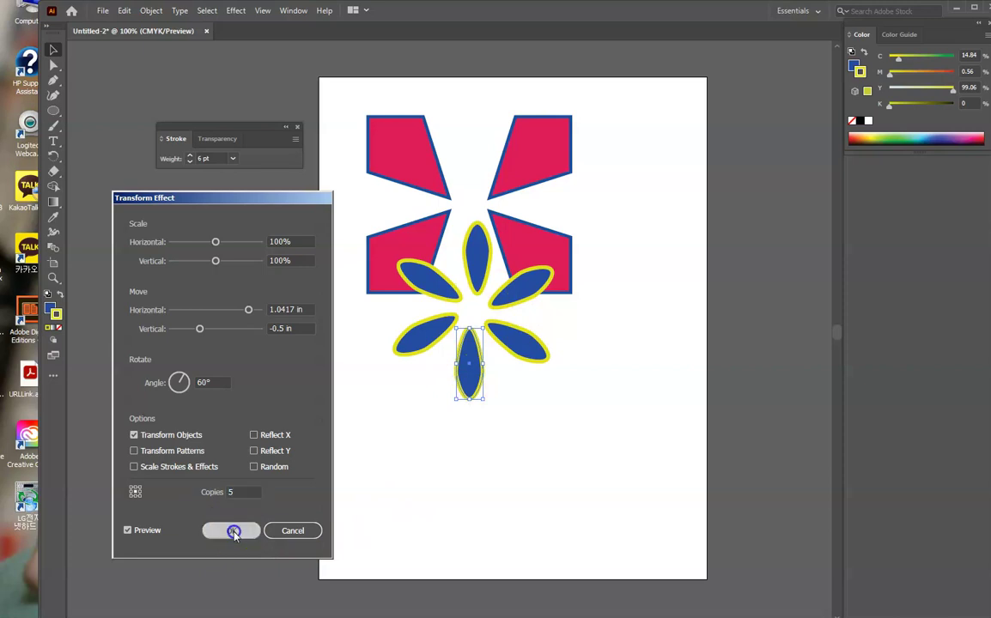
left_click_drag(479, 384, 478, 486)
- Look through the object commands with a quadrilateral selected and the effects with the oval flower selected
left_click(549, 251)
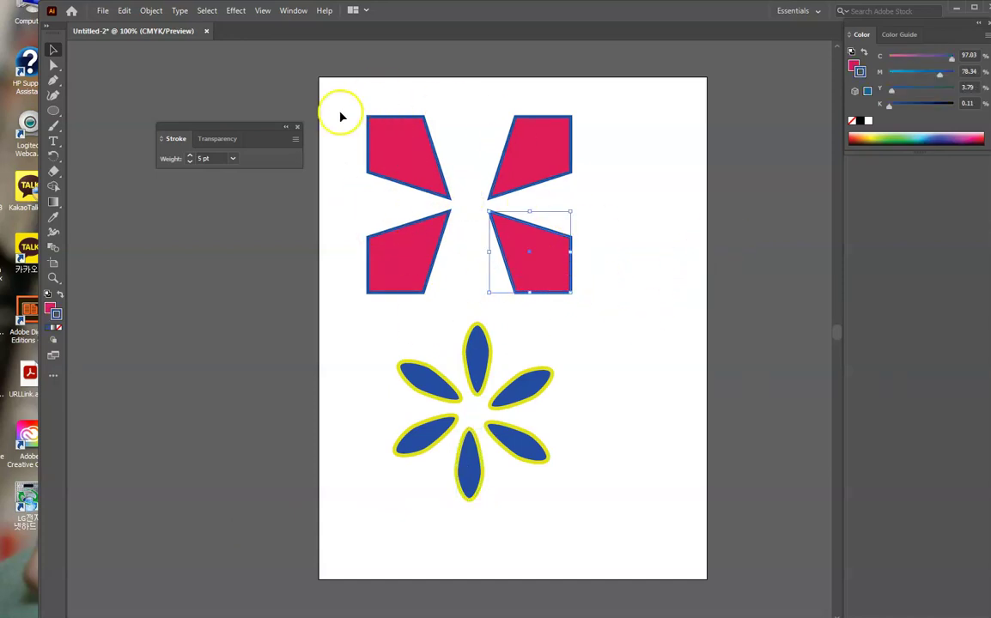
left_click(157, 15)
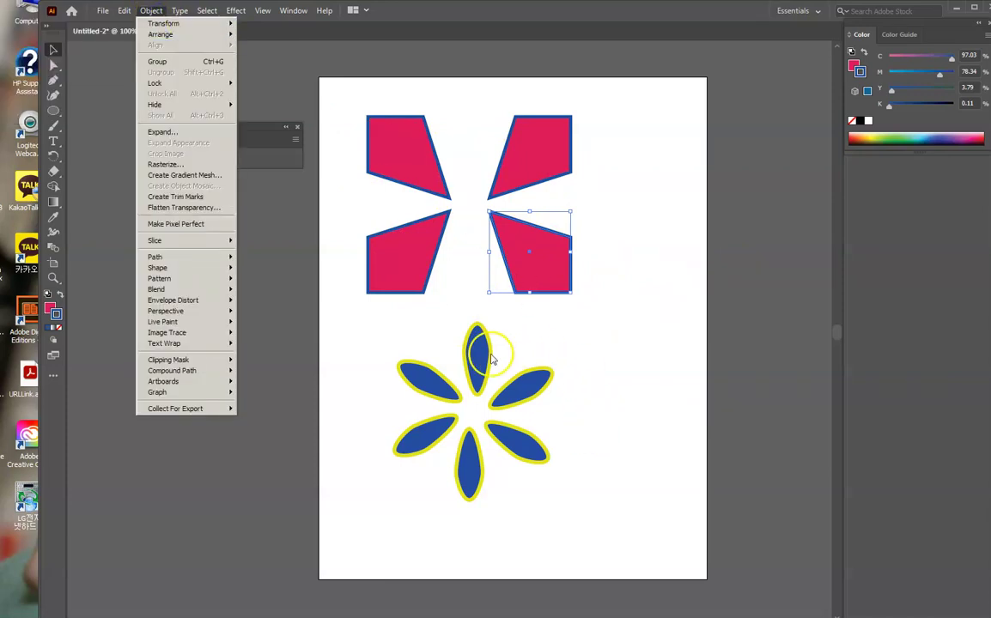
left_click(535, 398)
left_click(534, 398)
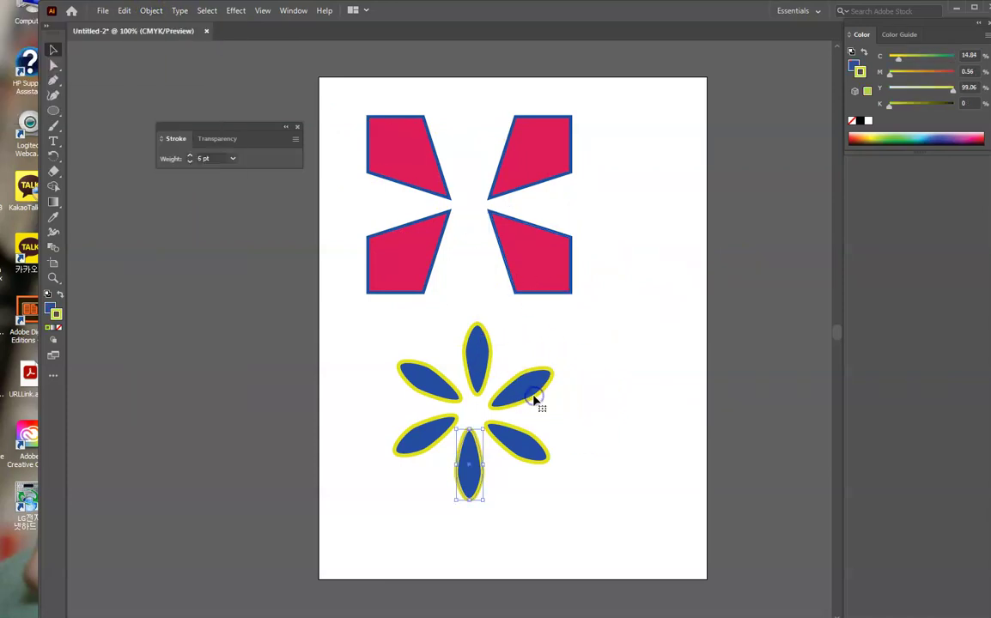
left_click(234, 11)
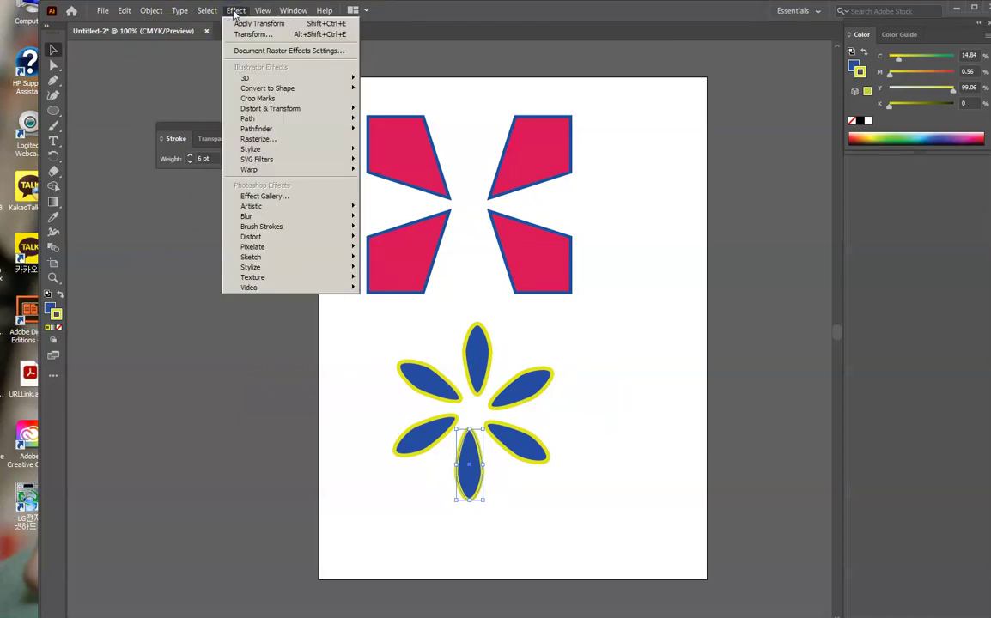
mouse_move(305, 82)
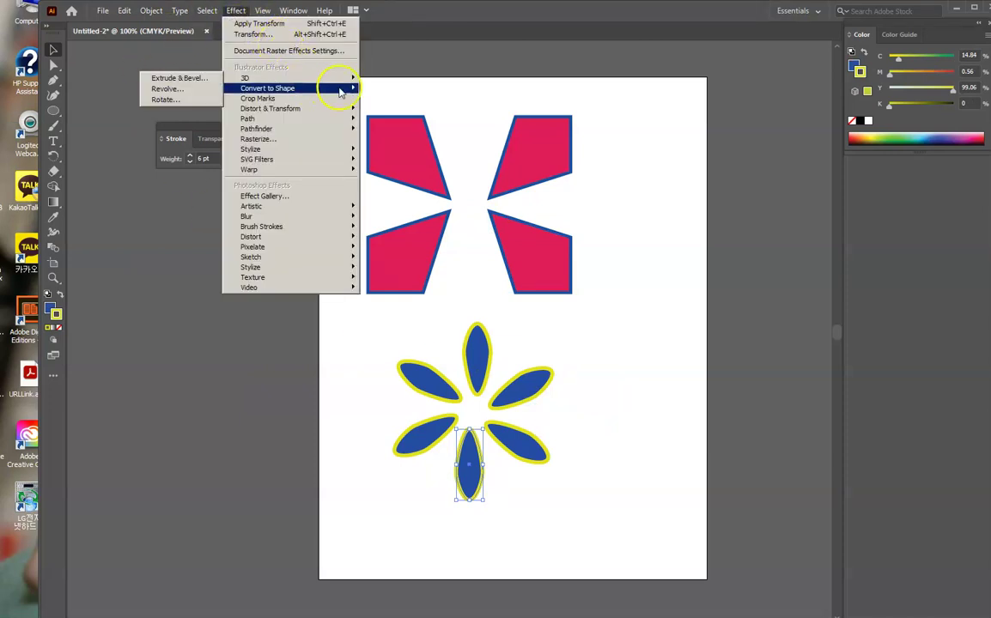
left_click(615, 249)
- Select each of the four quadrilaterals in turn to check whether they are separate objects
left_click(430, 159)
left_click(438, 230)
left_click(539, 228)
left_click(550, 176)
left_click(408, 166)
left_click(415, 263)
left_click(545, 169)
left_click(389, 173)
left_click(389, 243)
left_click(558, 249)
left_click(554, 169)
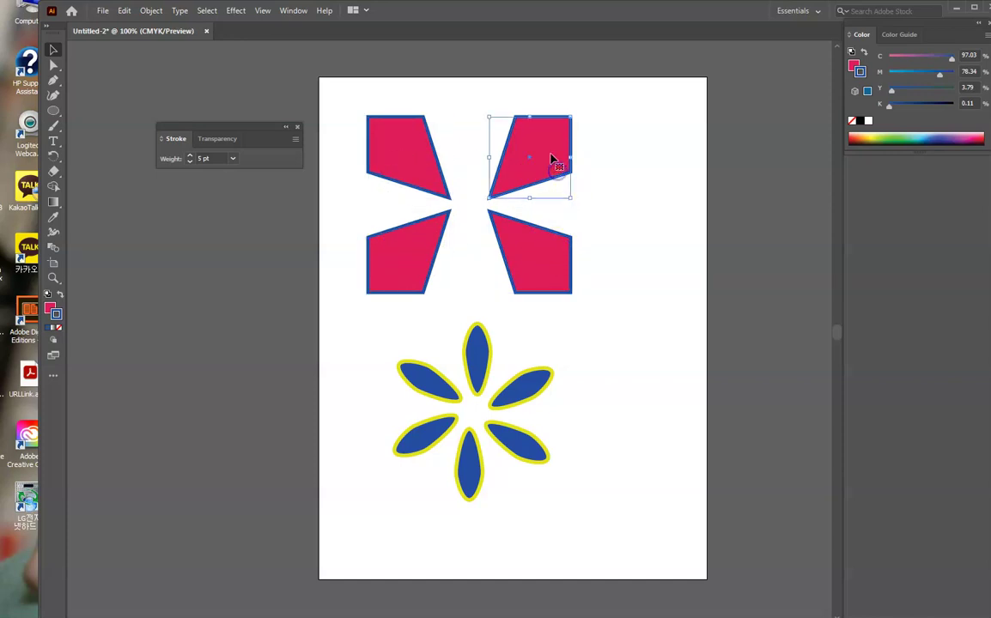
left_click(657, 426)
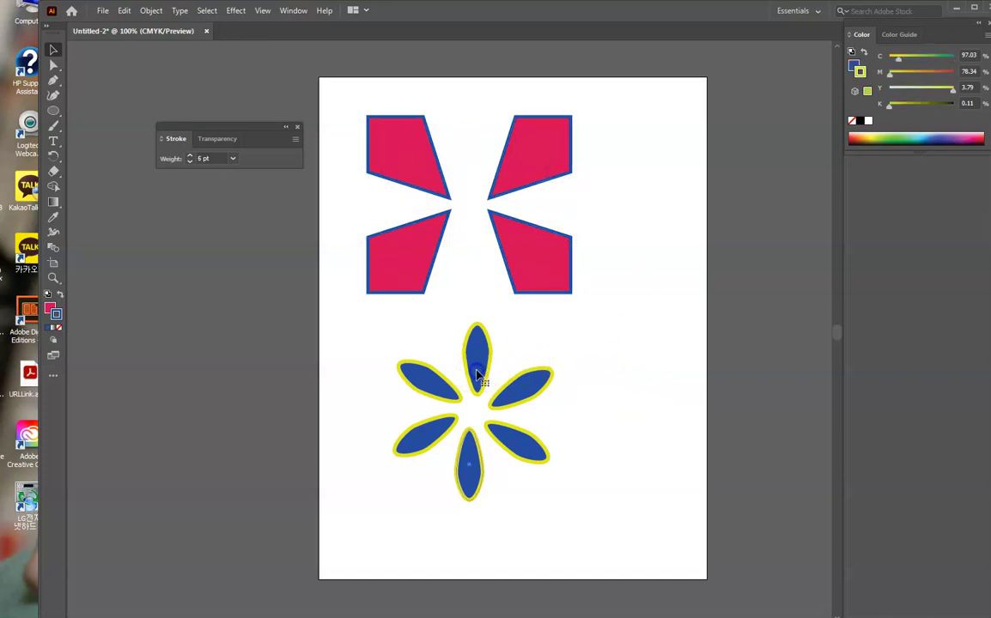
- Move the whole oval flower toward the page's left edge, below the quadrilaterals, and deselect it
left_click(469, 464)
left_click_drag(469, 481, 409, 497)
left_click_drag(413, 500, 418, 500)
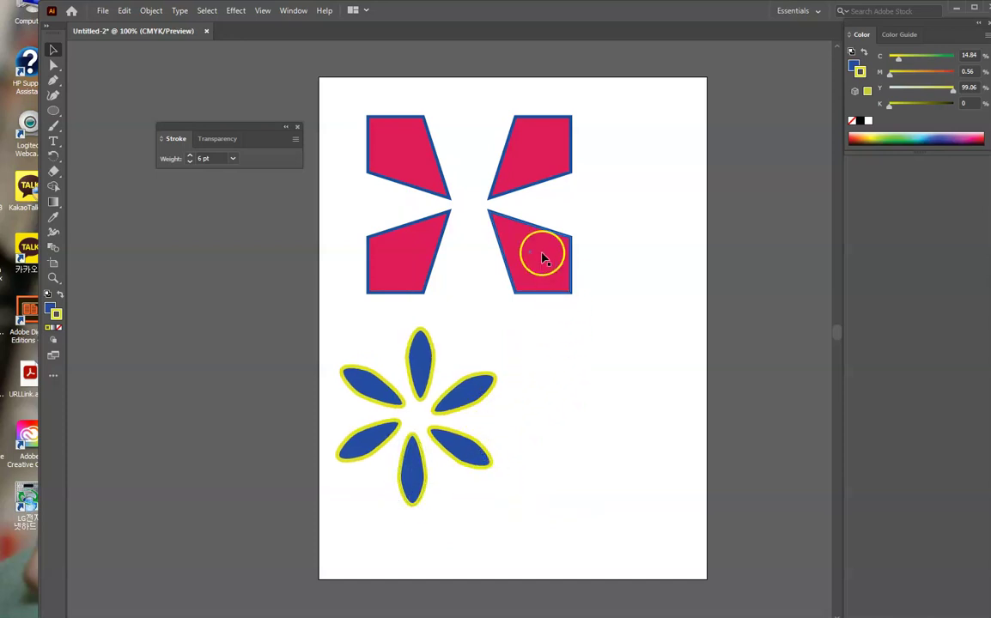
left_click(411, 490)
left_click(620, 505)
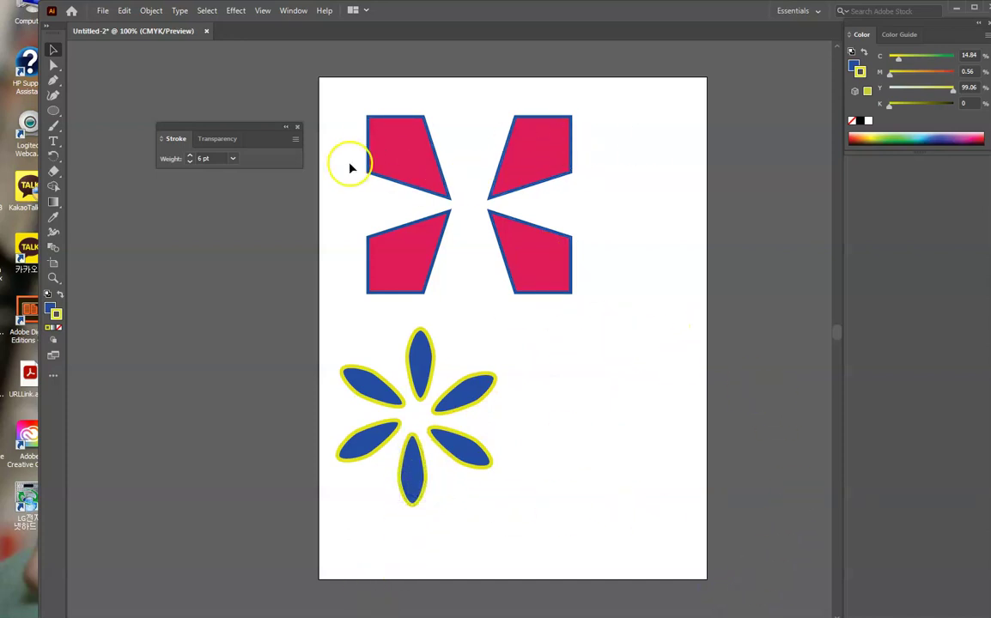
left_click(434, 509)
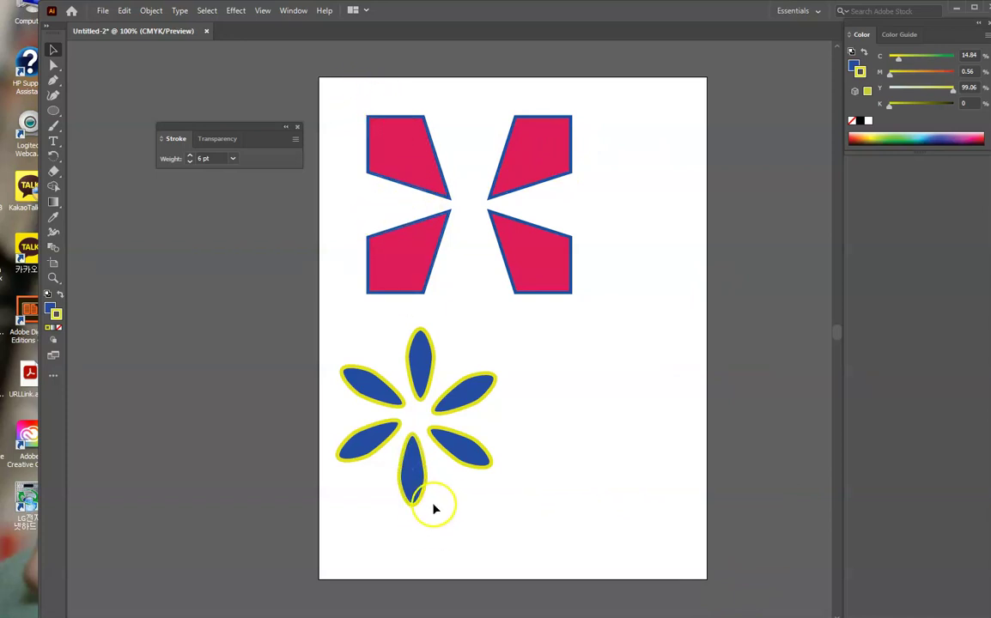
- Move all four quadrilaterals together to the upper-left corner of the page and deselect them
left_click_drag(370, 98, 583, 339)
left_click_drag(548, 234, 512, 204)
left_click(587, 255)
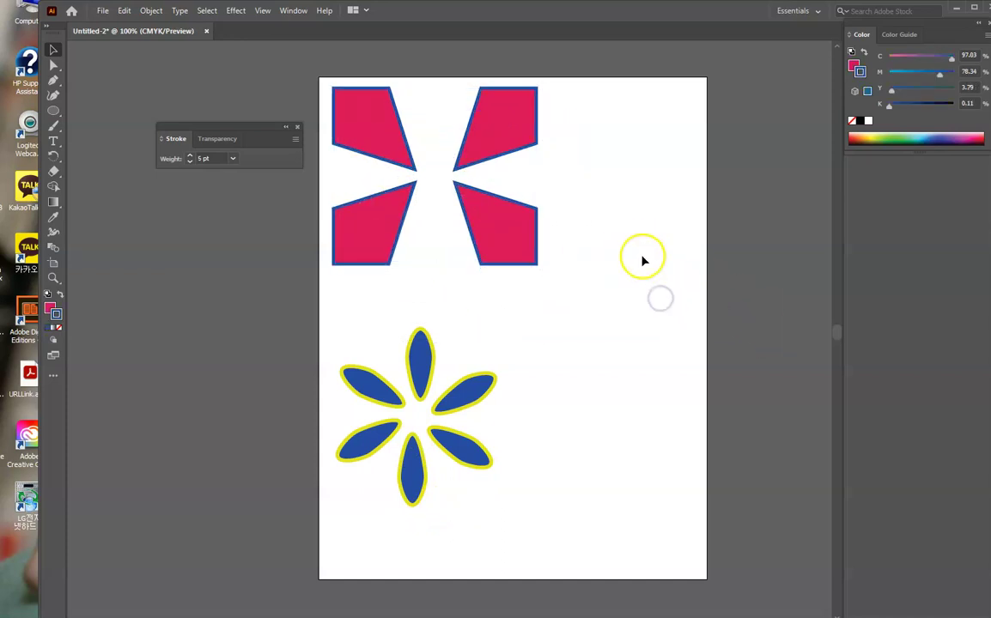
- Group the four quadrilaterals, then enter and leave isolation mode on the group
mouse_move(250, 128)
left_mouse_down()
mouse_move(212, 392)
mouse_move(211, 476)
left_mouse_up()
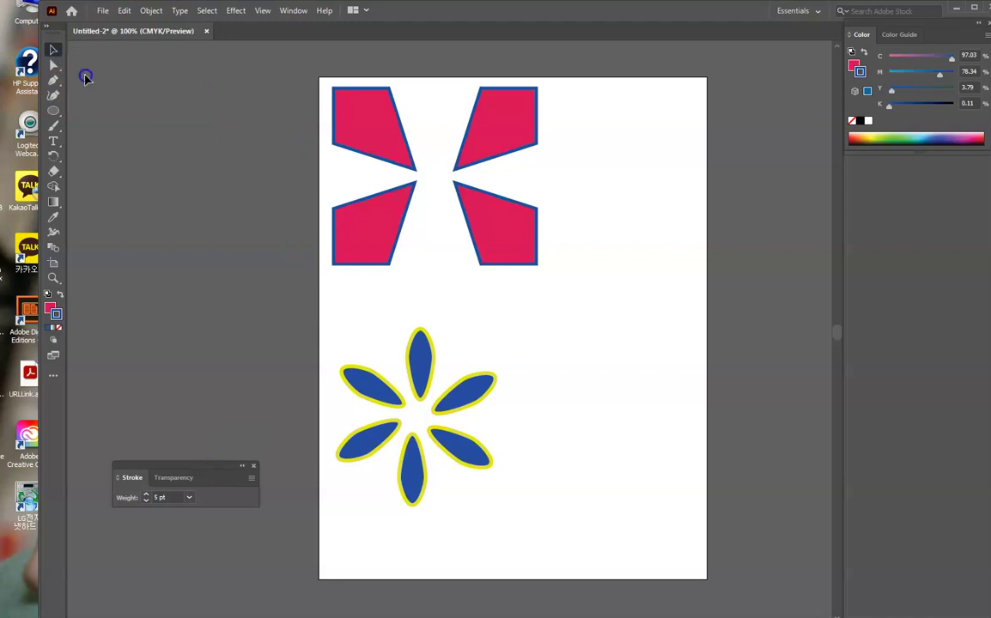
left_click_drag(256, 41, 595, 283)
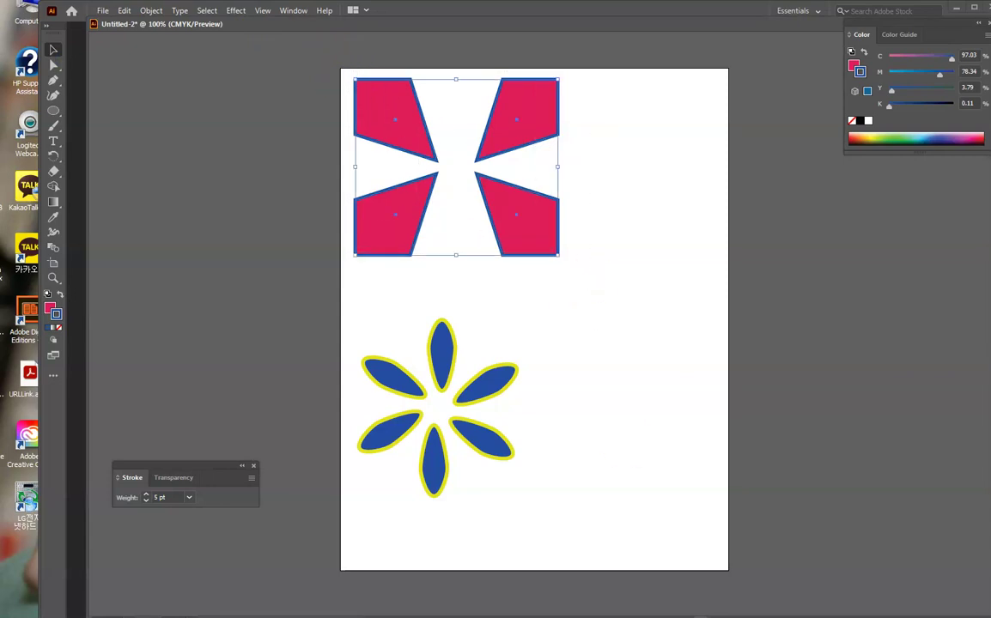
right_click(533, 235)
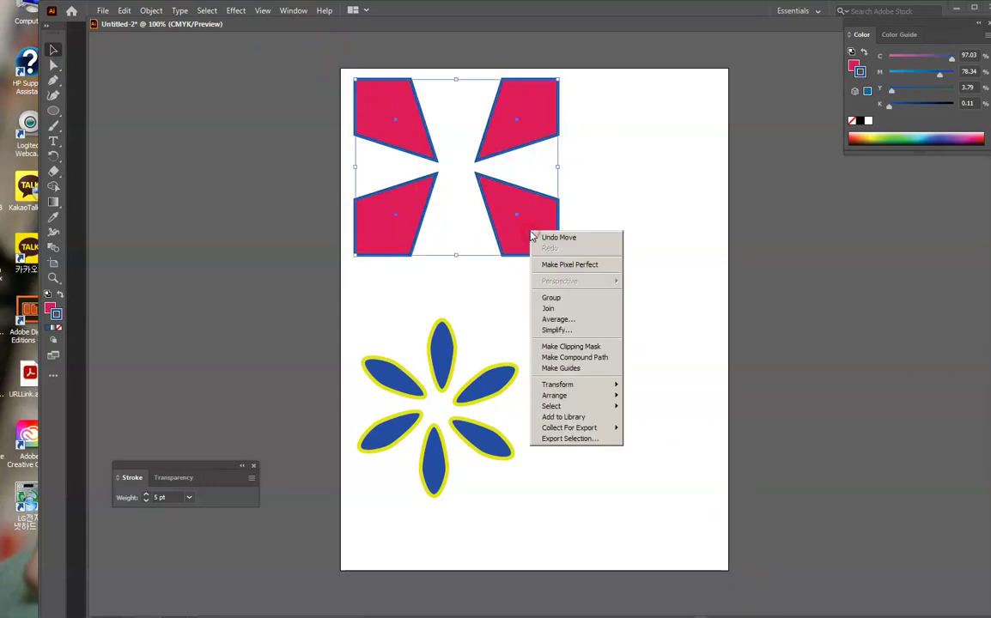
left_click(566, 298)
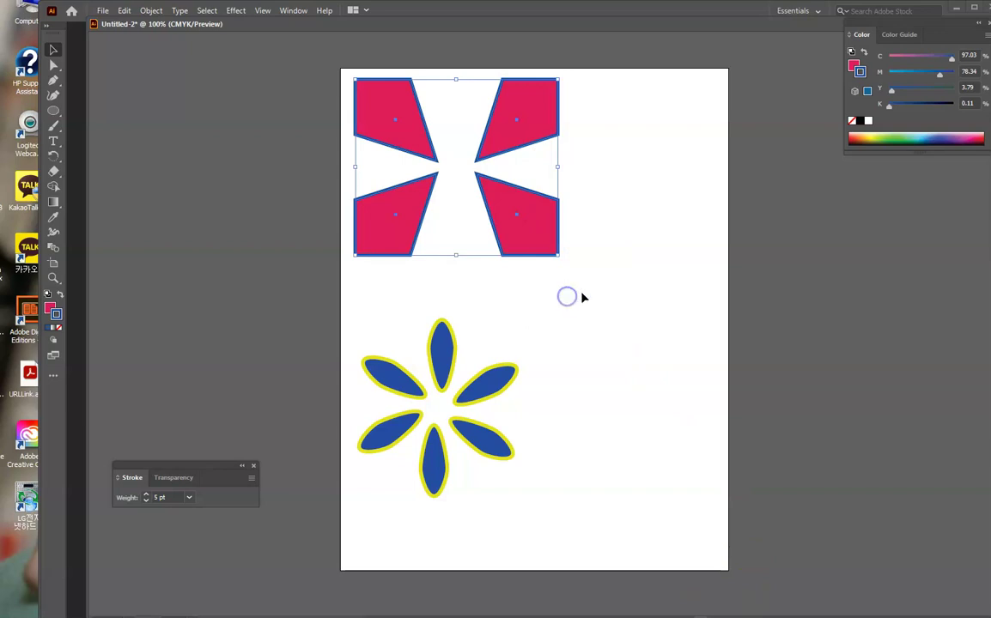
double_click(543, 250)
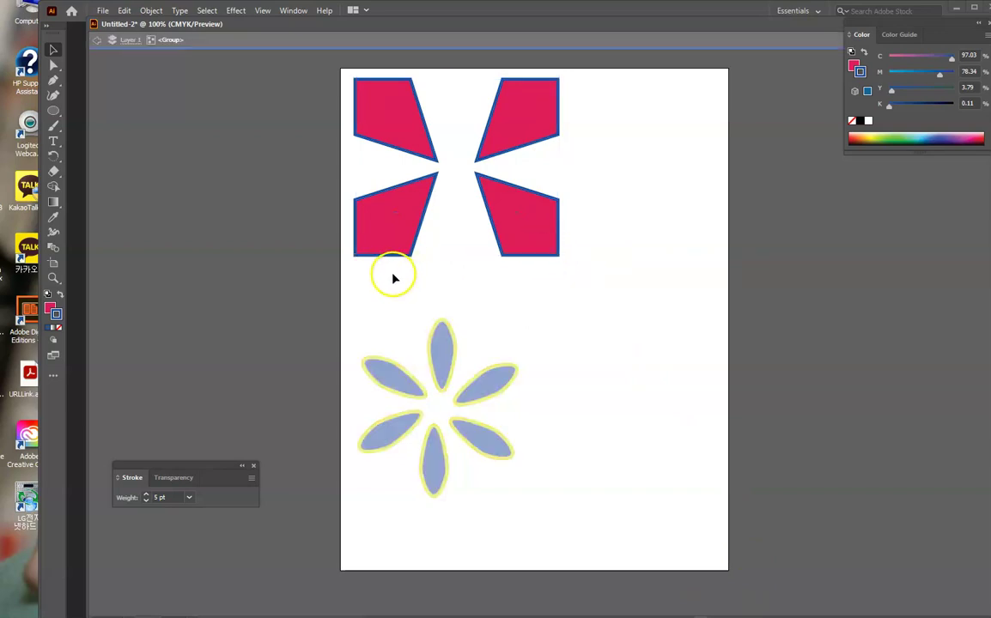
double_click(674, 276)
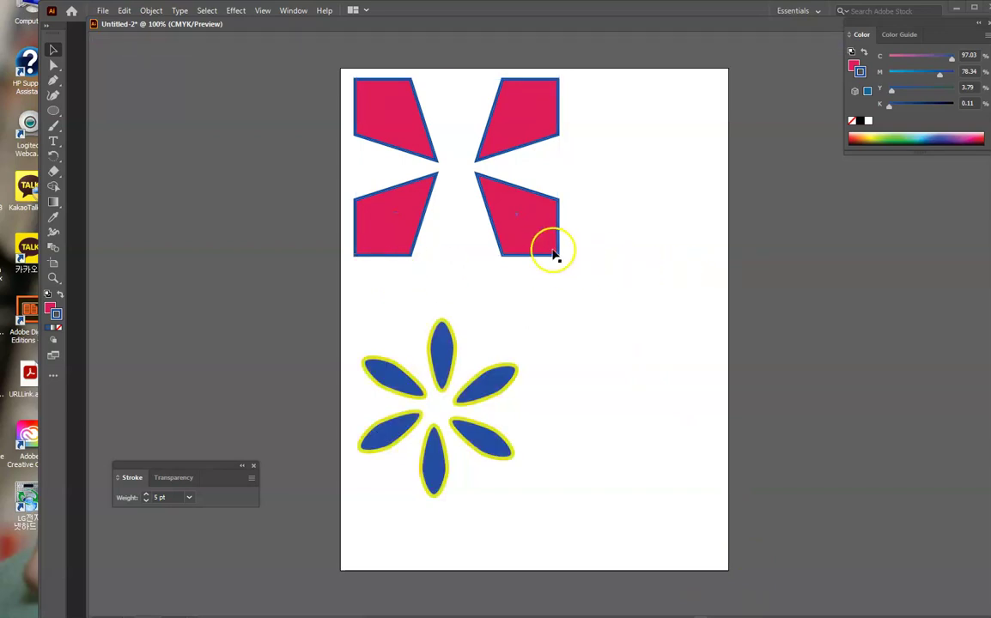
- Move the grouped quadrilaterals and the oval flower off the page onto the empty area beside it
left_click_drag(541, 203, 322, 246)
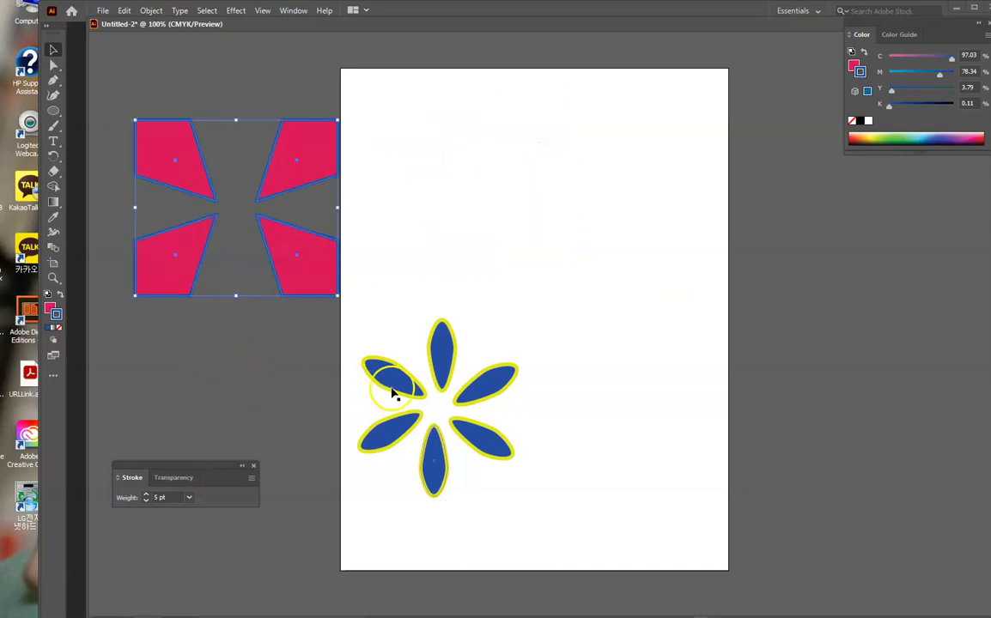
left_click_drag(448, 382, 251, 413)
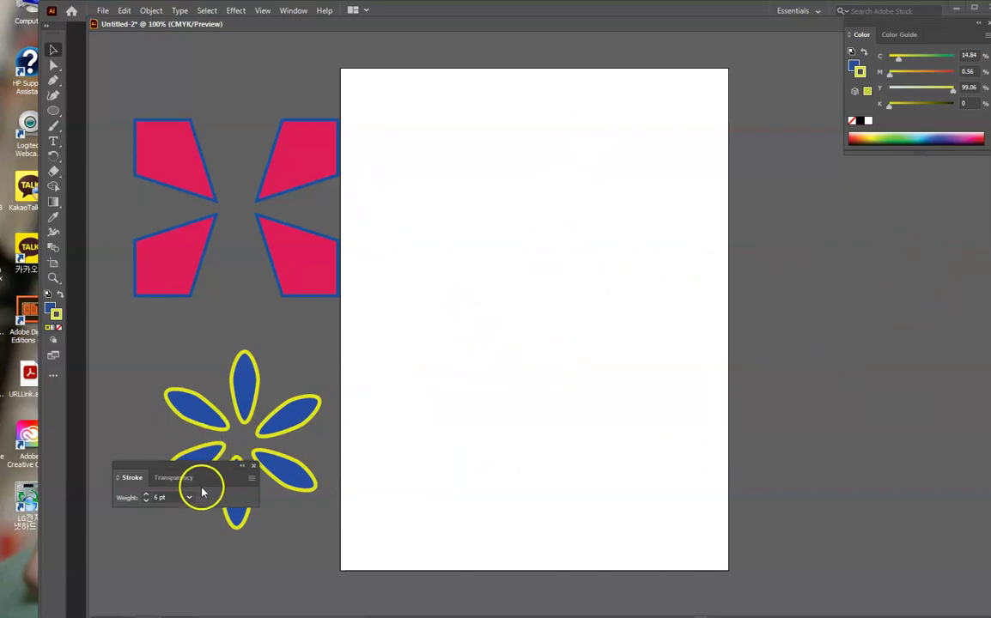
mouse_move(211, 470)
left_mouse_down()
mouse_move(207, 555)
mouse_move(193, 552)
left_mouse_up()
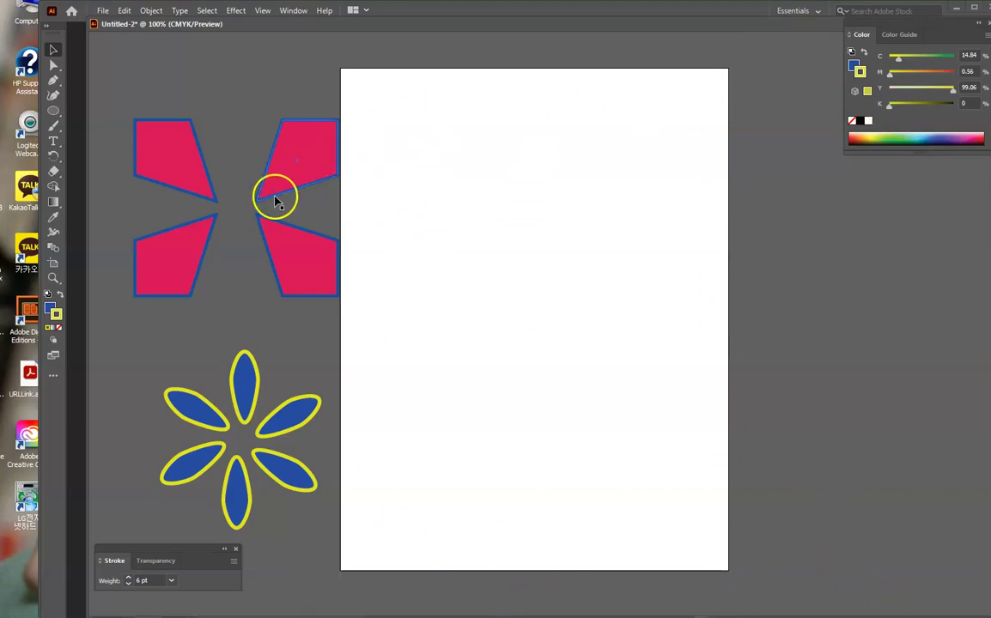
left_click_drag(273, 199, 253, 168)
left_click(242, 302)
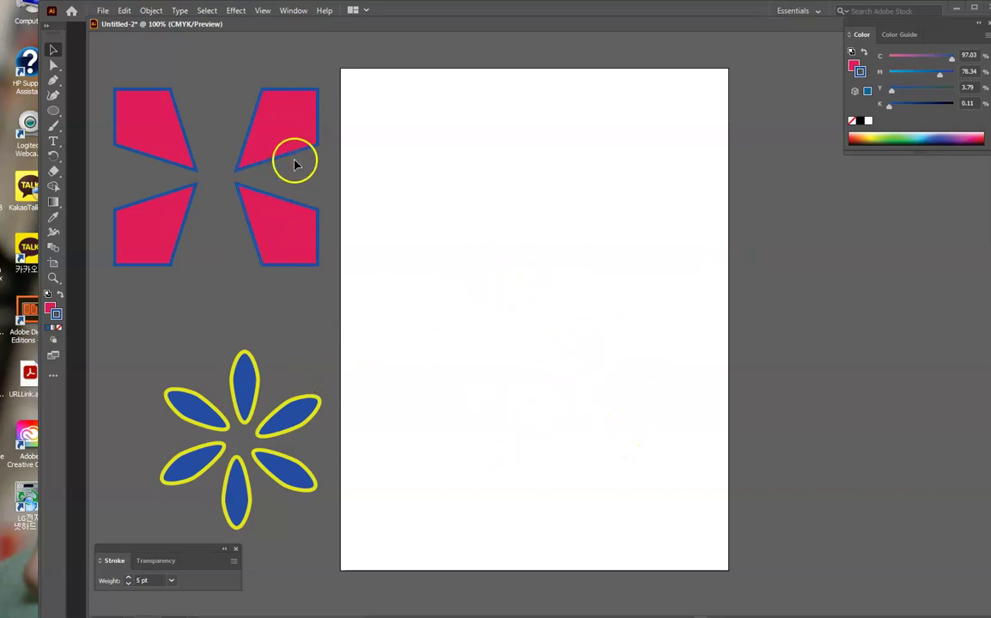
- Move the quadrilateral group back to the upper-left of the page and the oval flower directly below it
left_click_drag(294, 149, 534, 151)
left_click_drag(264, 440, 550, 361)
left_click(610, 365)
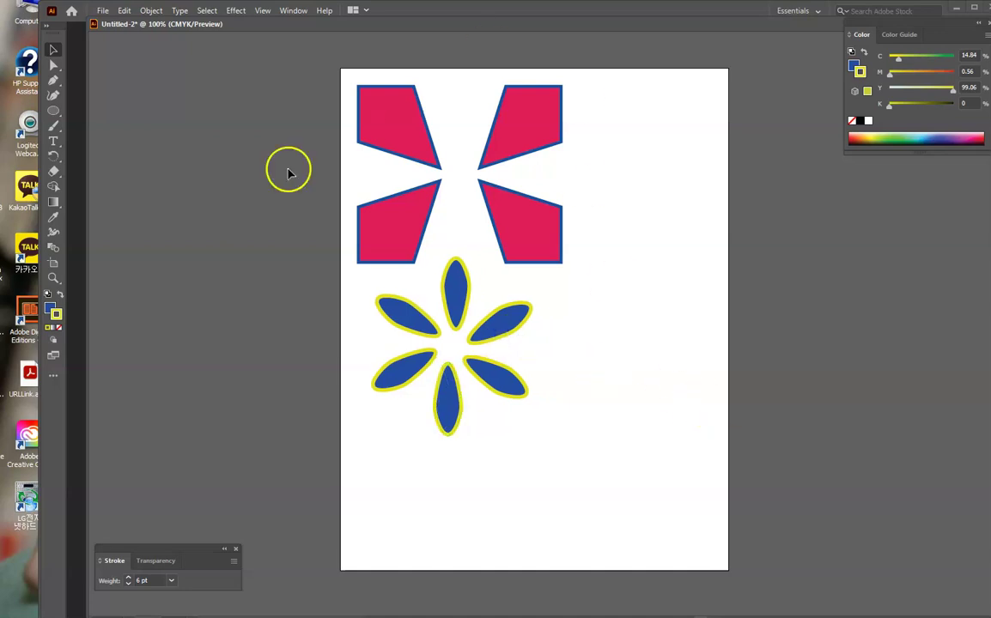
- Draw a large tilted five-pointed star in the empty lower-right area of the page with the Star tool
right_click(59, 119)
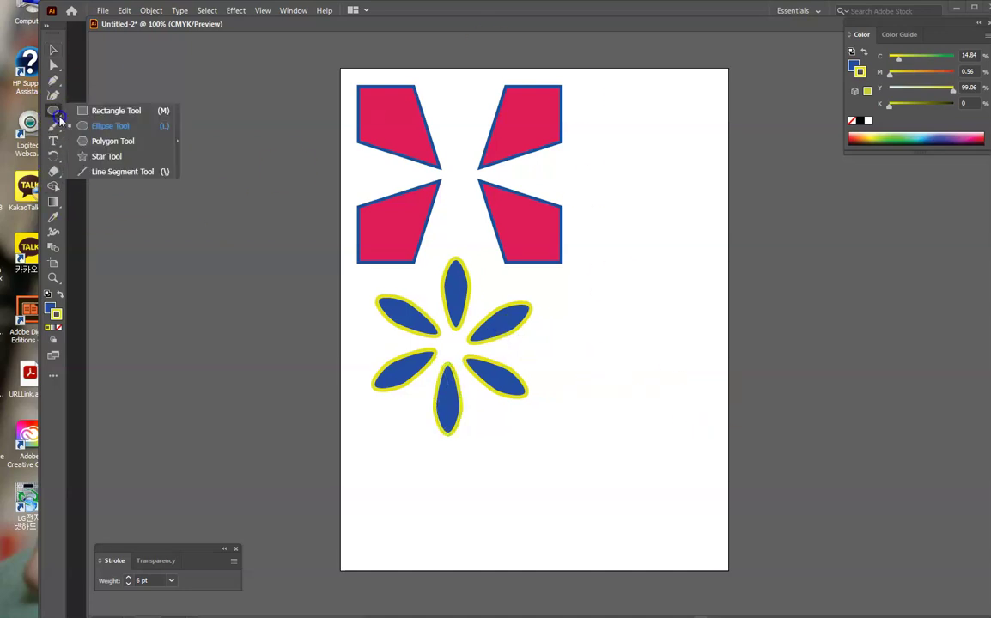
left_click(121, 158)
left_click_drag(602, 430, 670, 476)
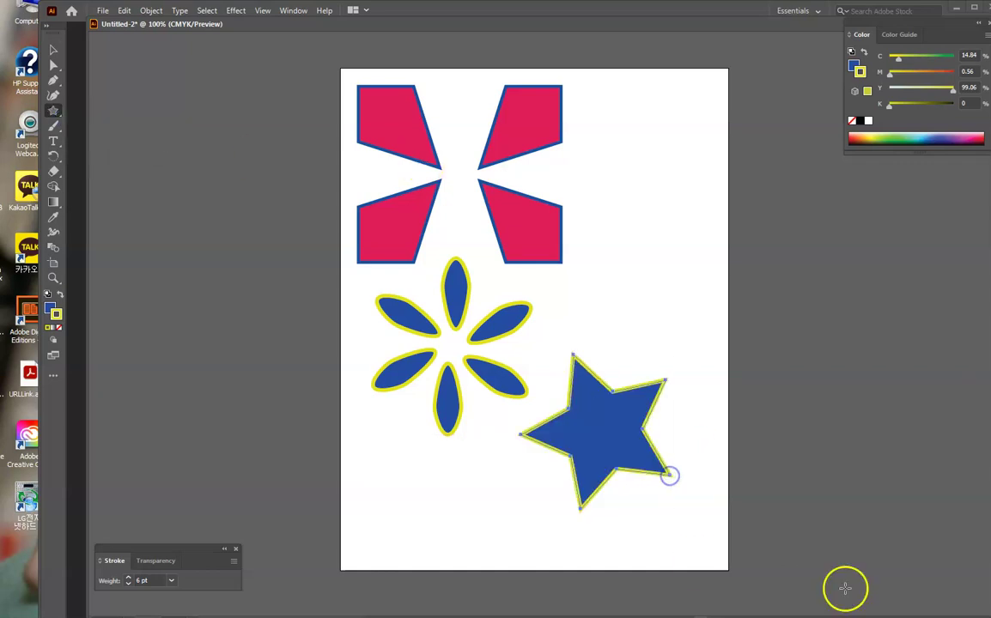
- Change the star's fill to green, C 69.15, M 0, Y 100, K 0, using the Color Picker
left_click(52, 311)
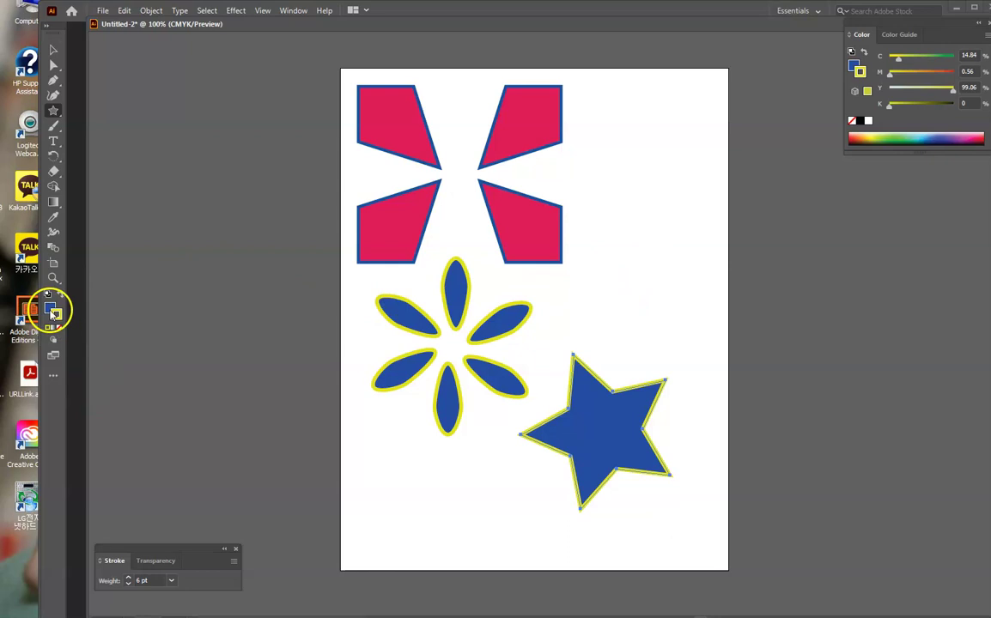
left_click(51, 308)
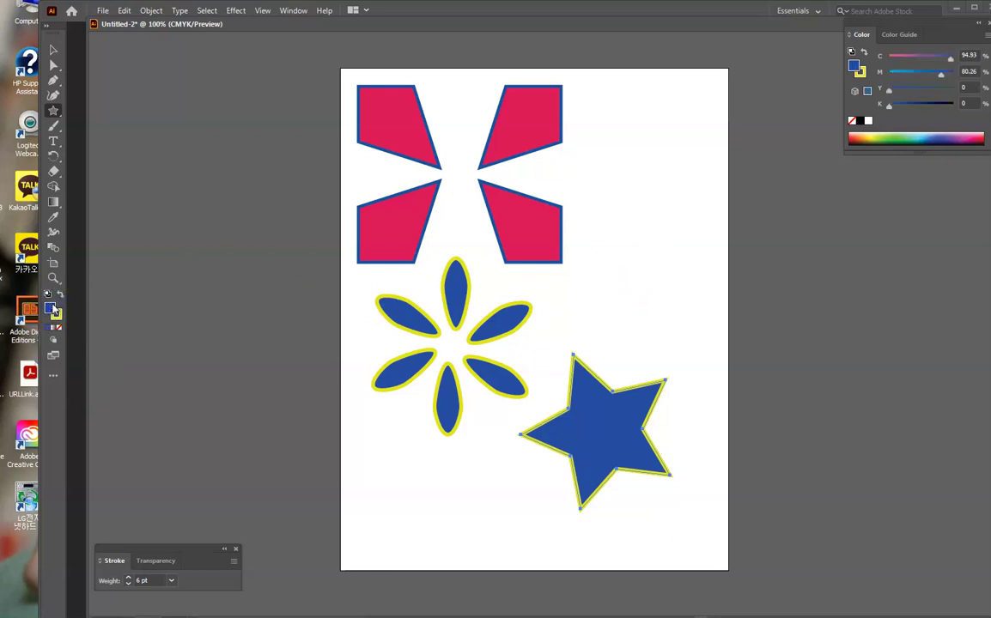
double_click(54, 313)
left_click_drag(580, 393, 583, 352)
left_click_drag(503, 245, 555, 249)
left_click(701, 248)
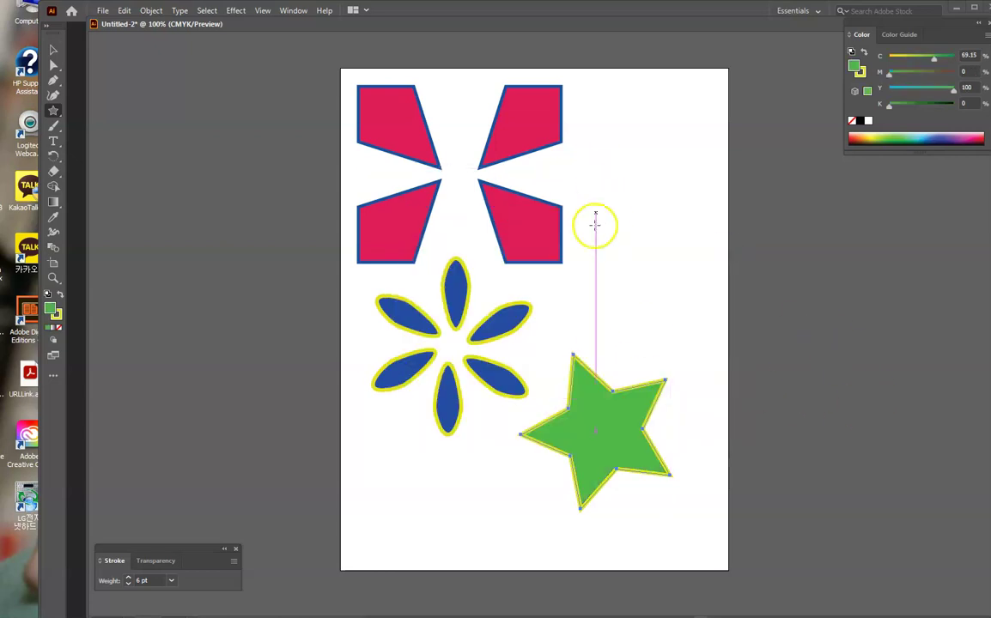
- Pull the star's inner corner points toward its center with Direct Selection to make long thin arms, and deselect it
mouse_move(54, 66)
left_mouse_down()
mouse_move(98, 86)
mouse_move(53, 66)
left_mouse_up()
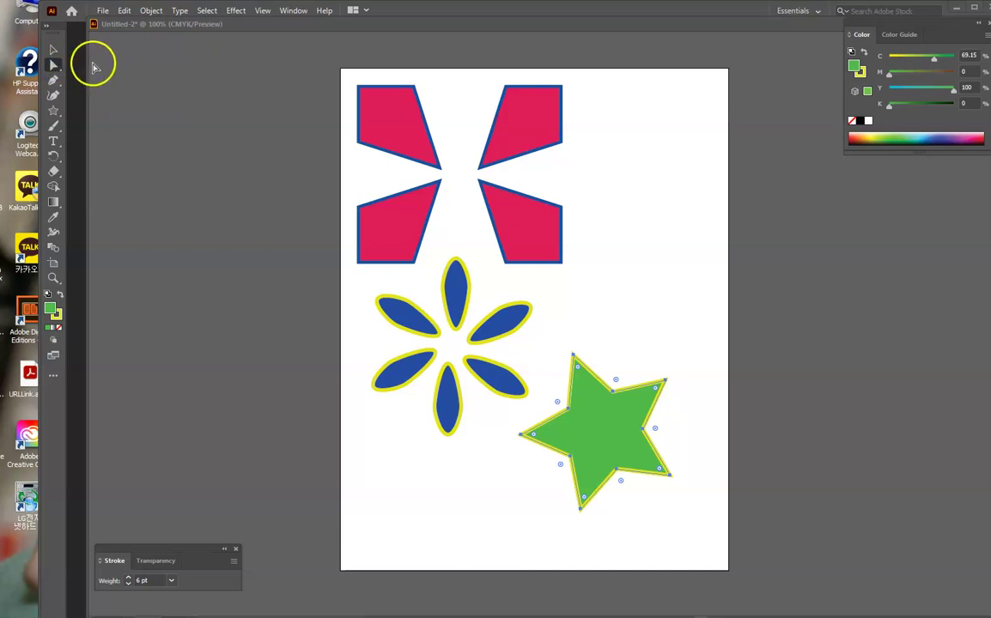
left_click(660, 386)
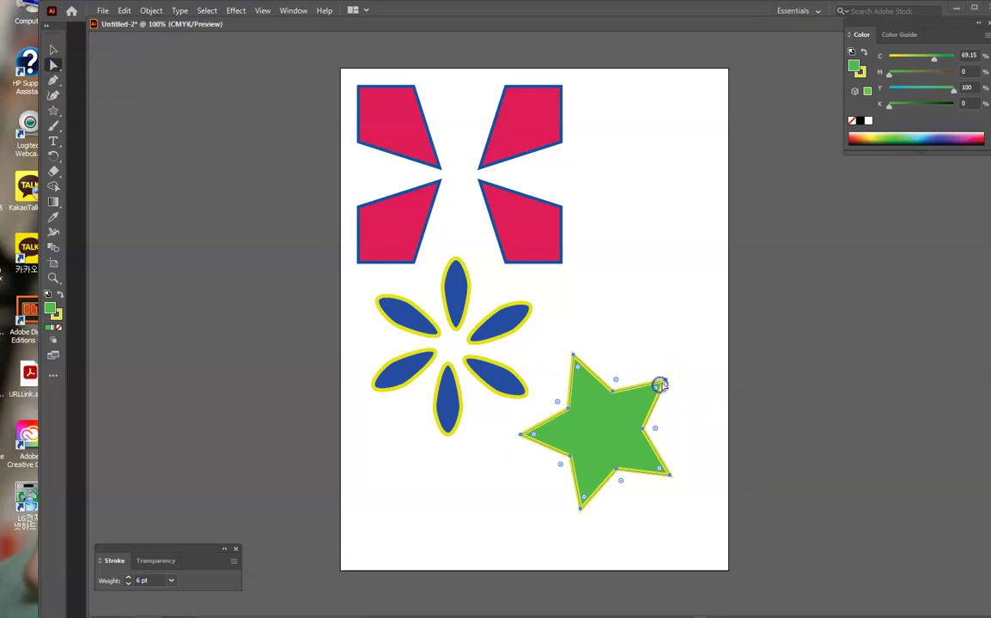
left_click(612, 392)
mouse_move(611, 391)
left_mouse_down()
mouse_move(610, 418)
mouse_move(611, 380)
mouse_move(615, 389)
left_mouse_up()
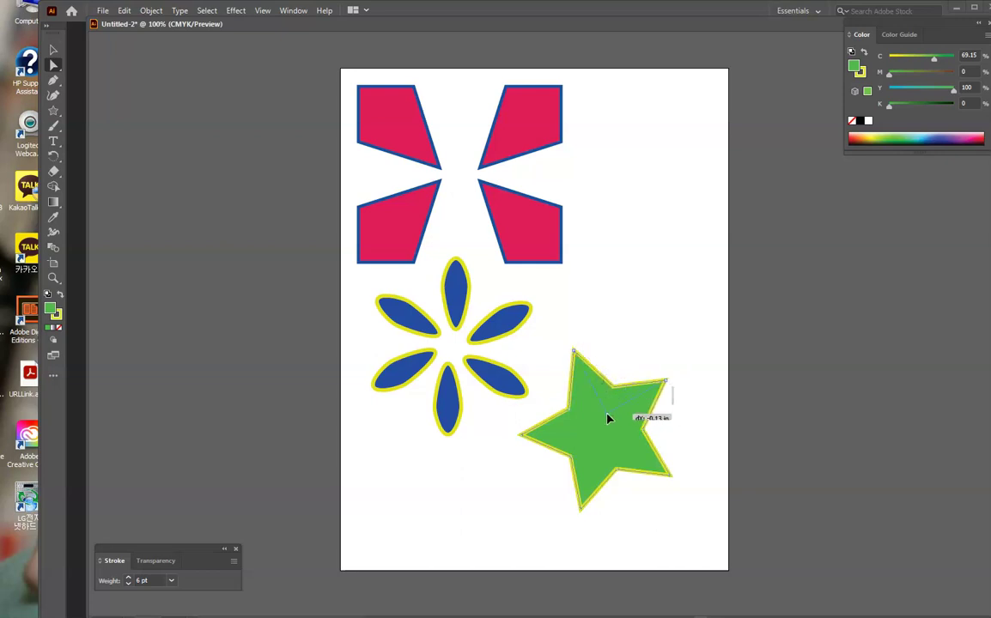
left_click(590, 431)
left_click(568, 414)
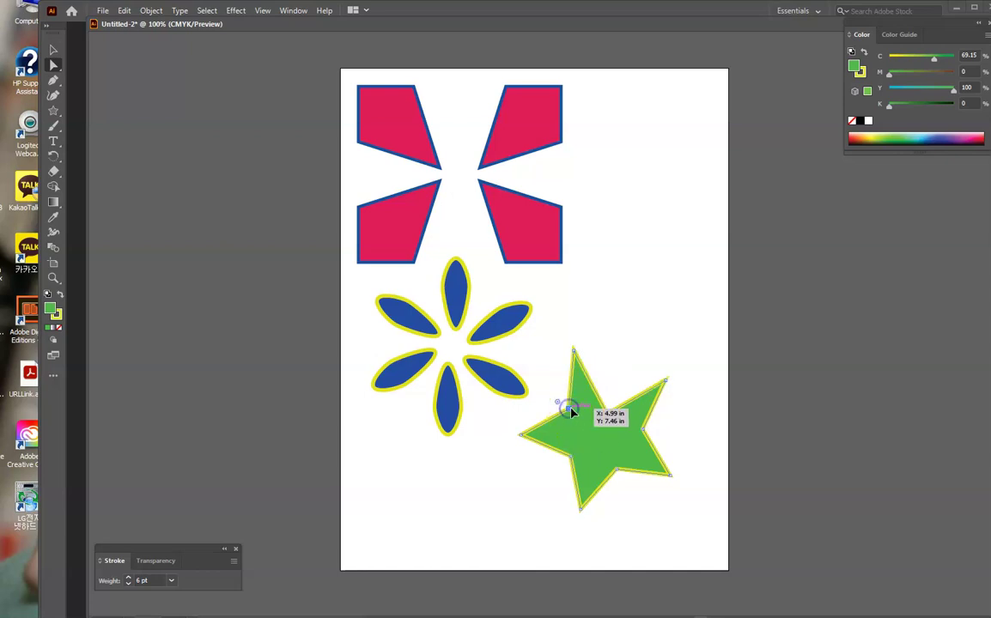
mouse_move(593, 434)
left_mouse_down()
mouse_move(581, 475)
mouse_move(605, 446)
mouse_move(592, 427)
left_mouse_up()
left_click(623, 474)
left_click_drag(621, 473, 674, 493)
left_click(659, 456)
left_click(646, 437)
left_click_drag(645, 435, 624, 427)
left_click(696, 452)
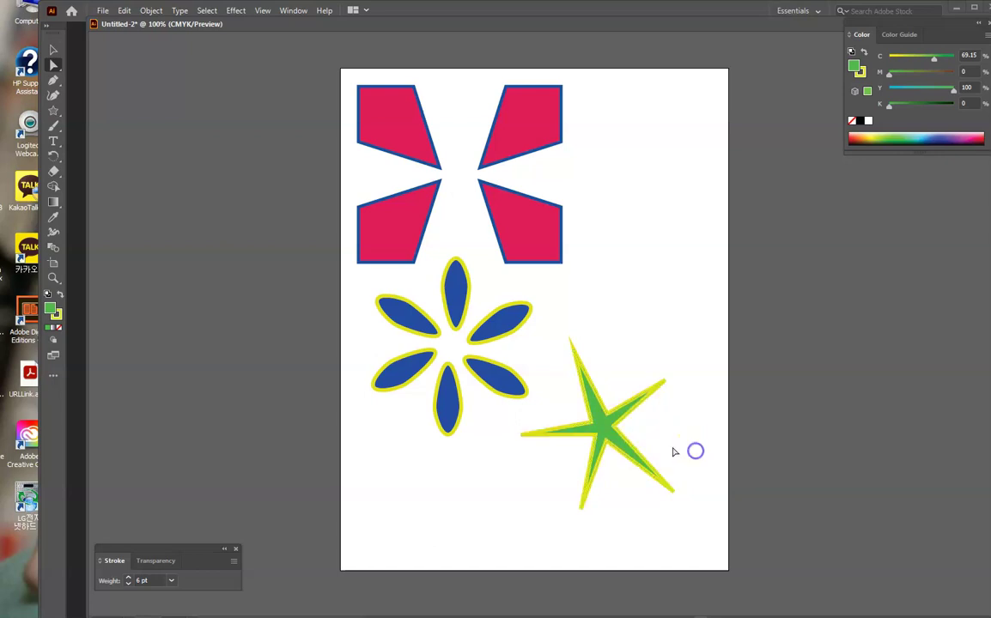
- Shrink and rotate the thin green star so one arm points up, placing it near the lower-right corner of the page
left_click(52, 50)
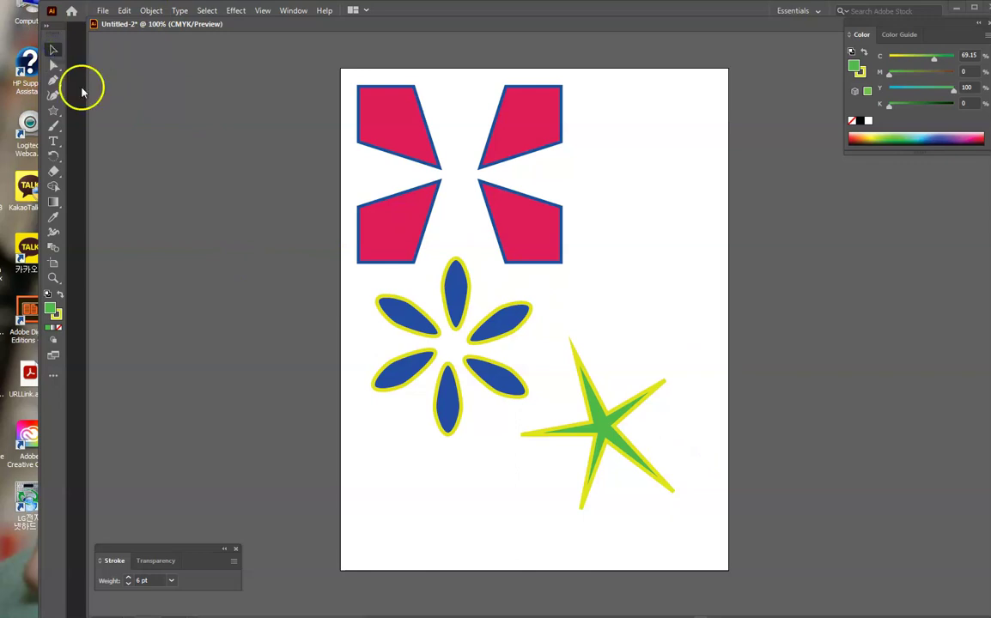
left_click(630, 415)
left_click_drag(645, 325, 642, 429)
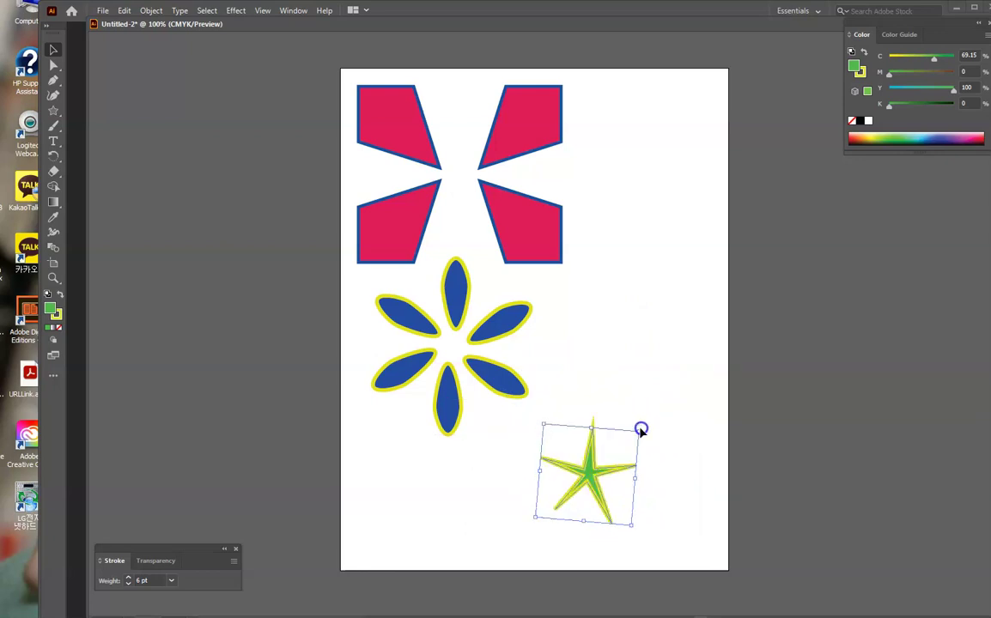
left_click_drag(599, 468, 651, 481)
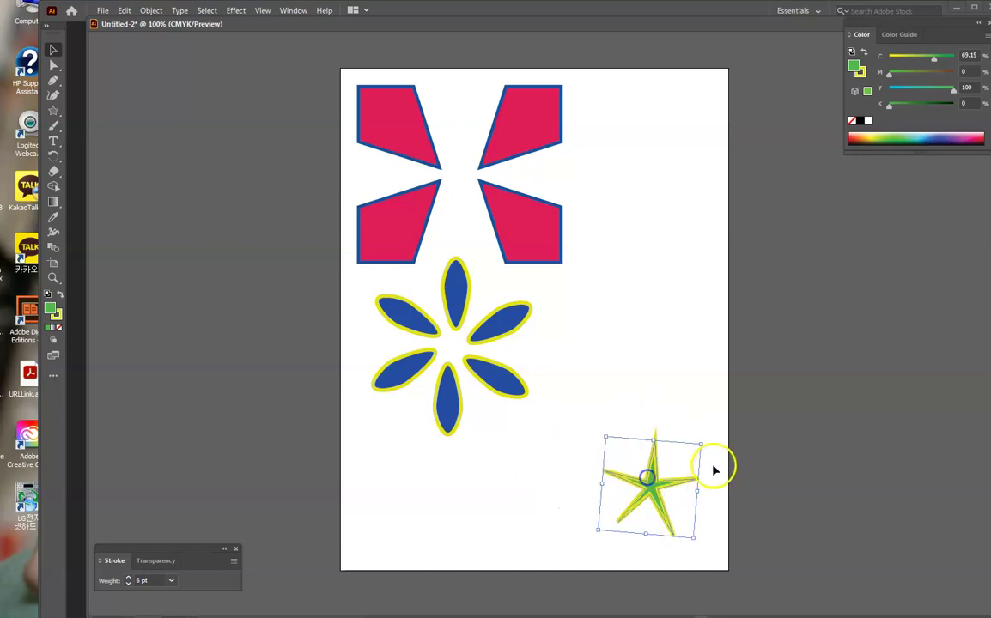
left_click_drag(701, 445, 663, 484)
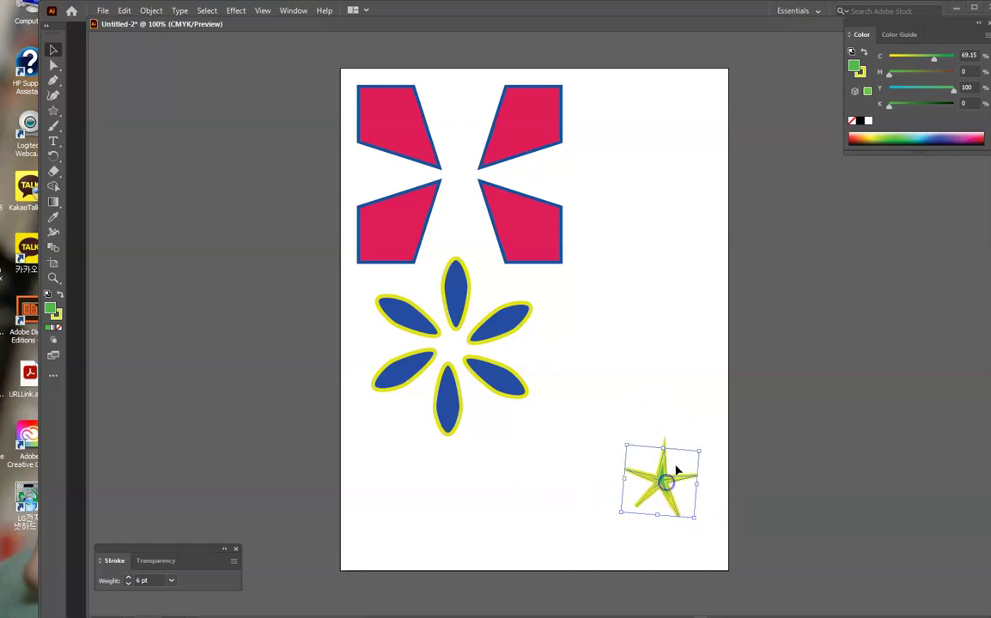
- Start a Transform effect on the star with a 60° rotation angle and 5 copies
left_click(236, 11)
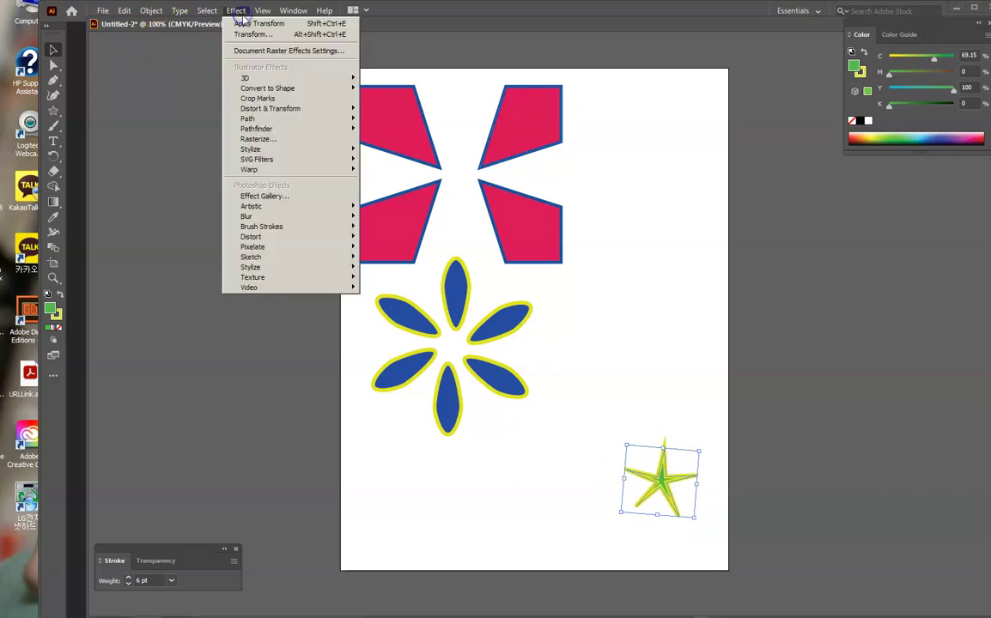
mouse_move(263, 11)
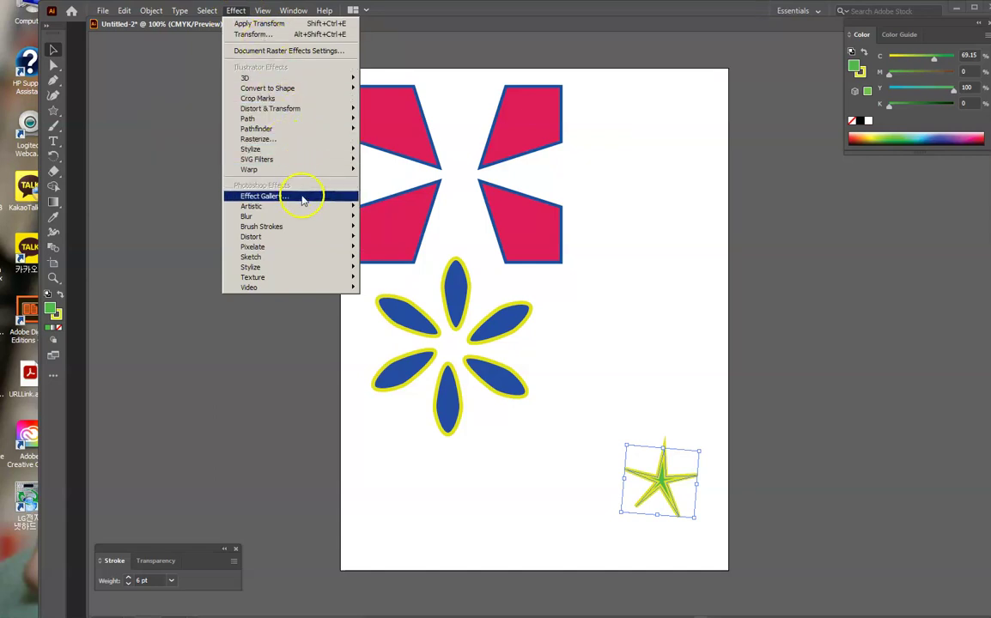
mouse_move(298, 153)
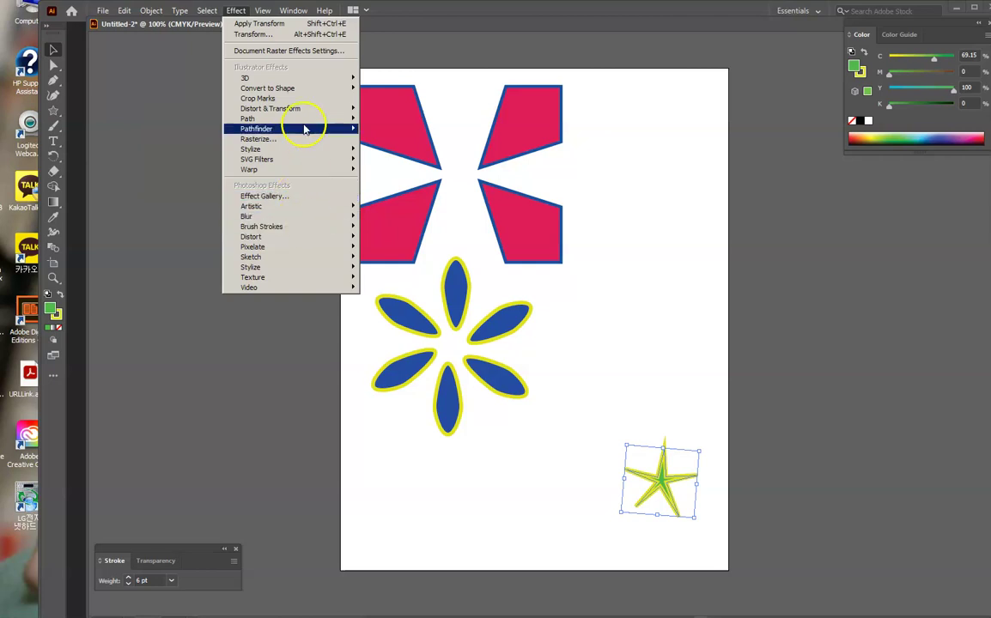
left_click(311, 112)
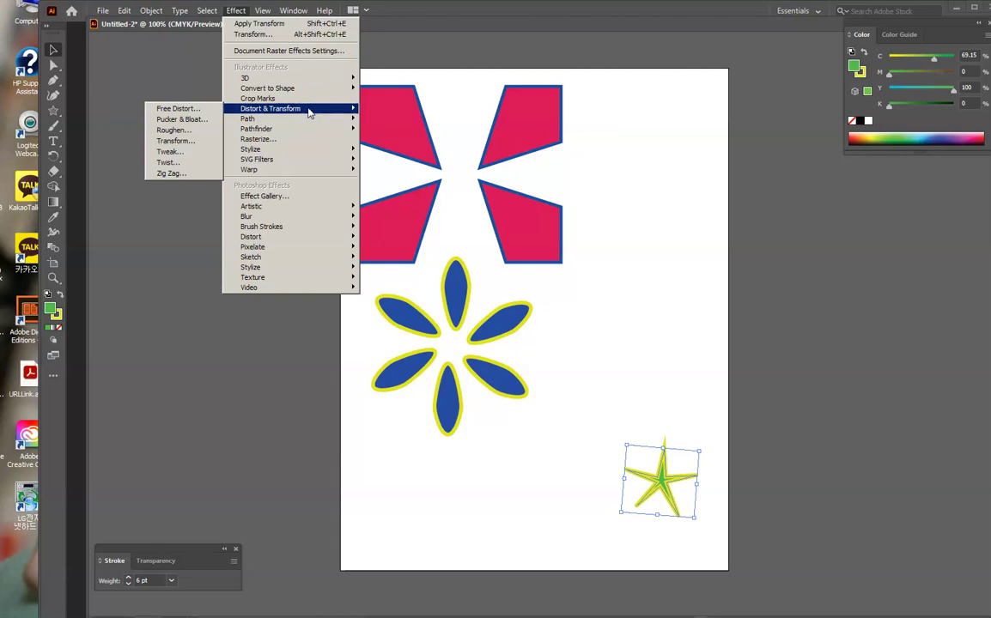
left_click(188, 145)
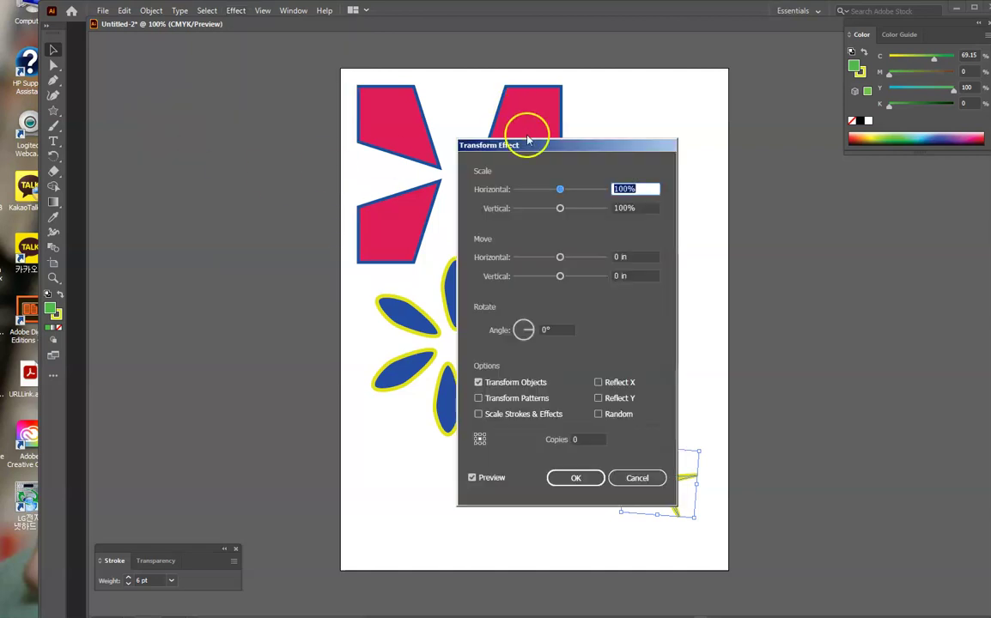
left_click_drag(572, 144, 201, 135)
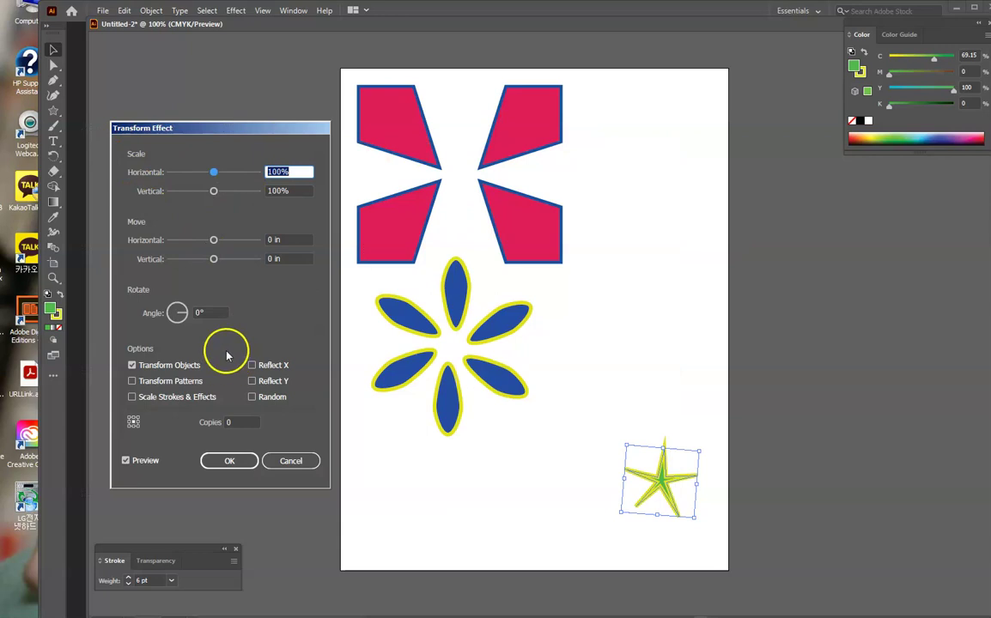
left_click(211, 312)
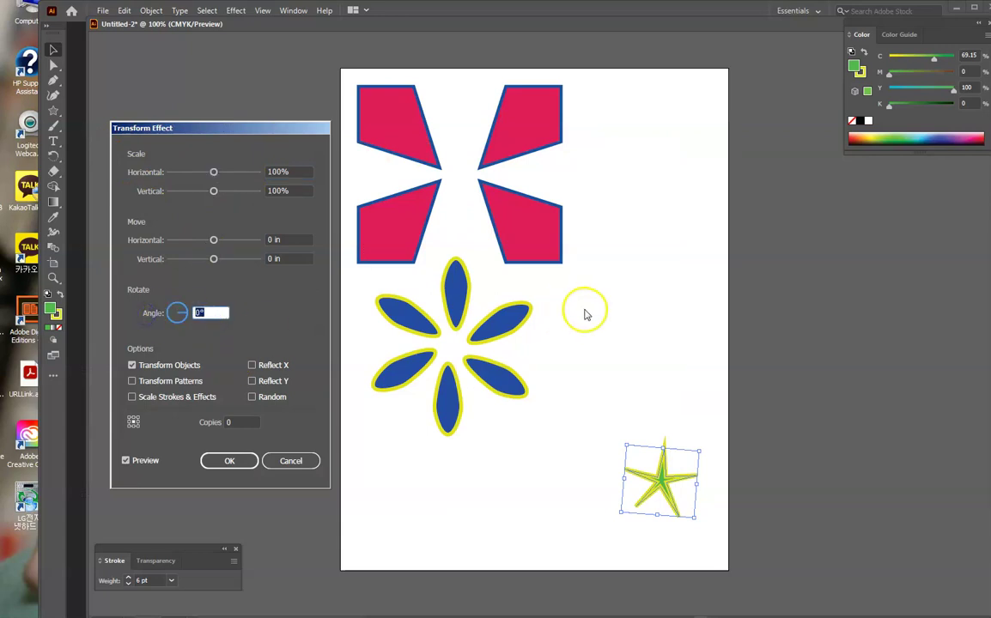
left_click(246, 422)
type("5")
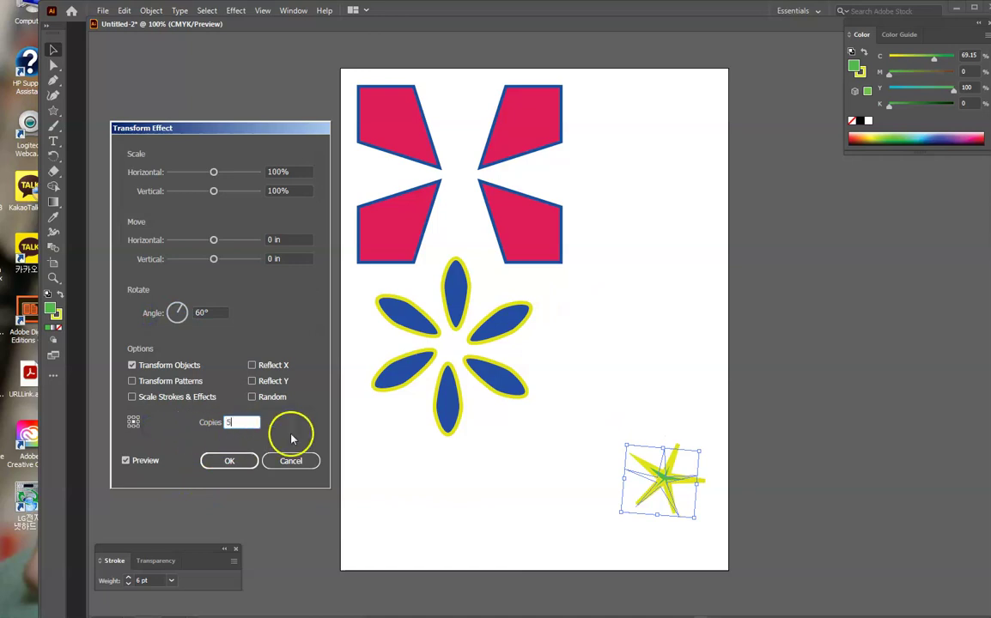
- Set the effect's scale to 90% in both directions and its move to 0.6667 in horizontally and 1.0417 in vertically
left_click(294, 172)
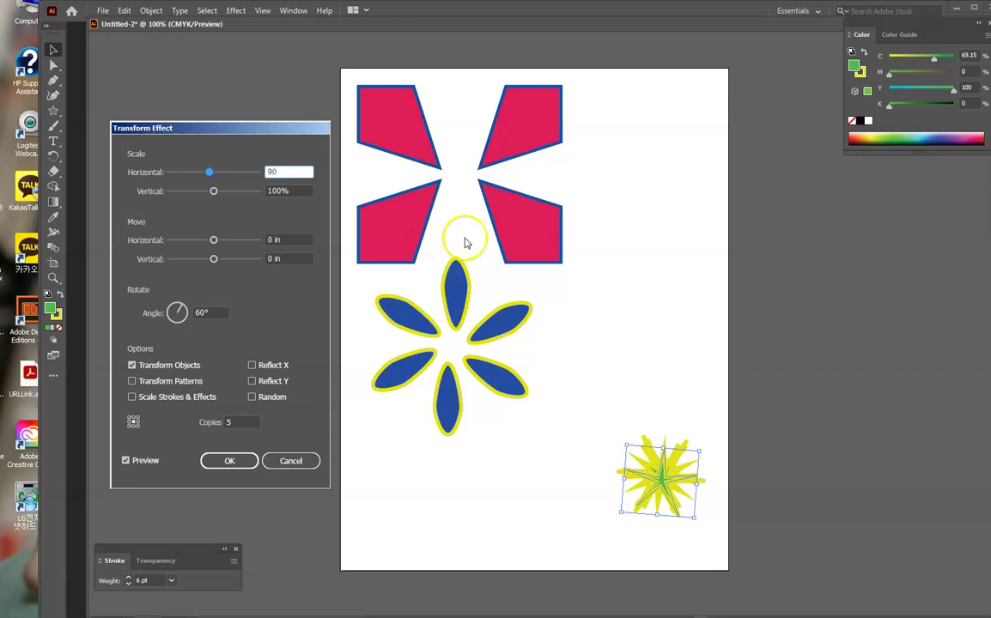
left_click(262, 191)
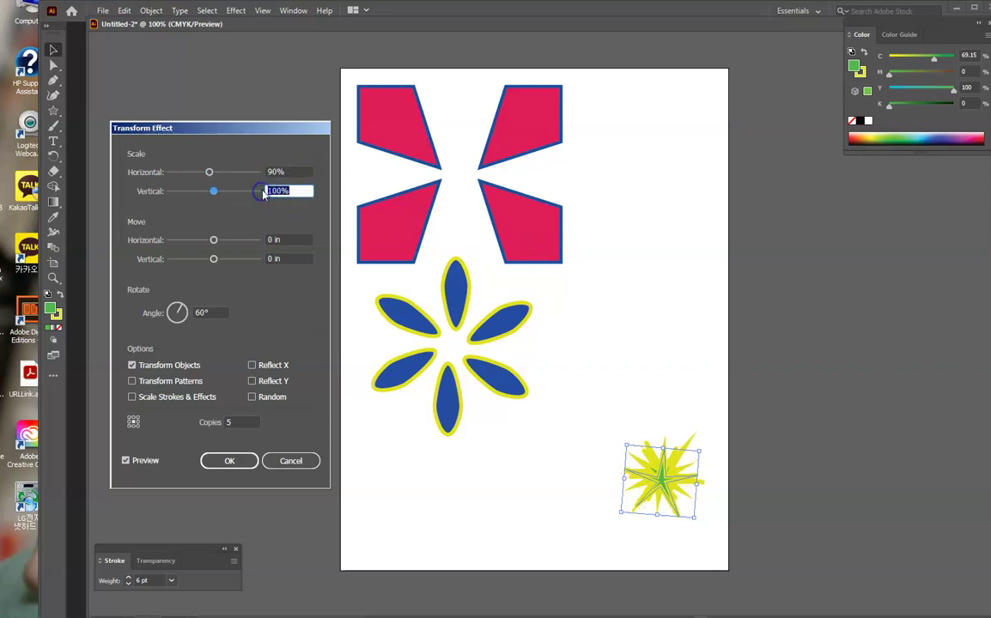
type("90")
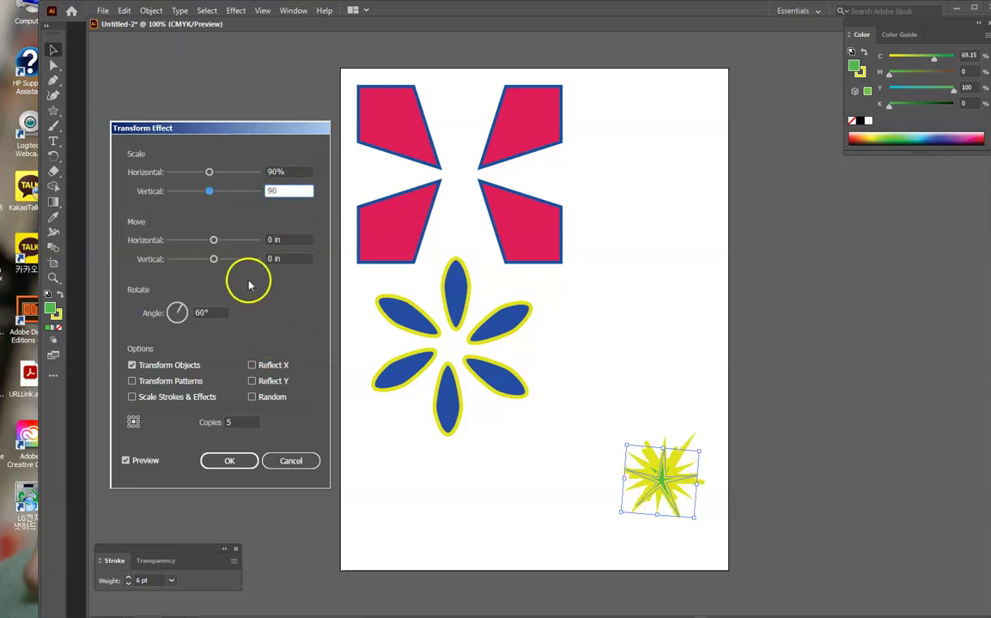
left_click(234, 240)
left_click(246, 258)
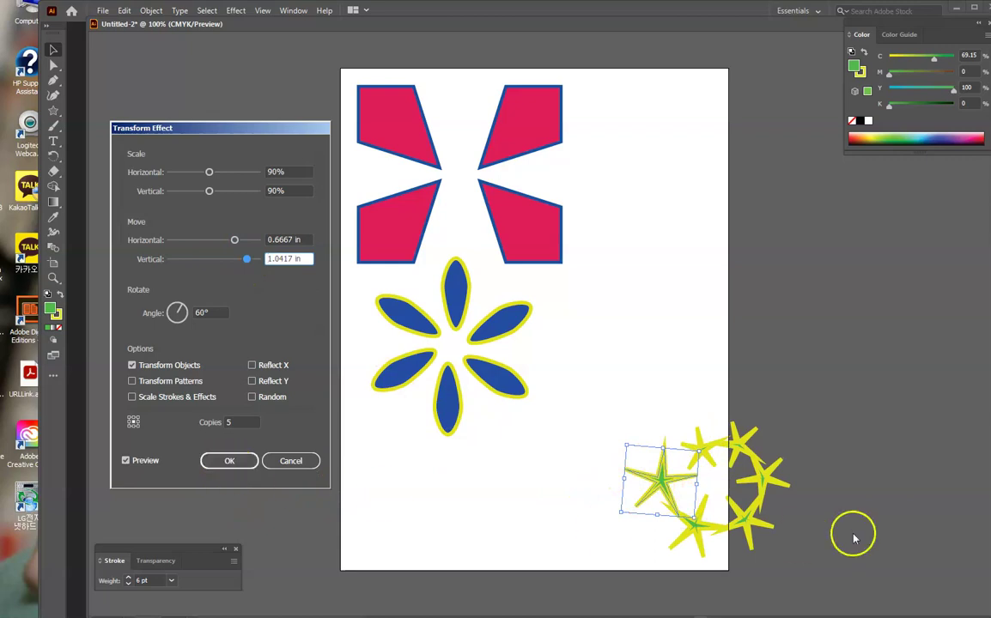
- Reduce the effect's horizontal and vertical scale to 80% and apply it to the star
left_click(274, 170)
key("shift+Down")
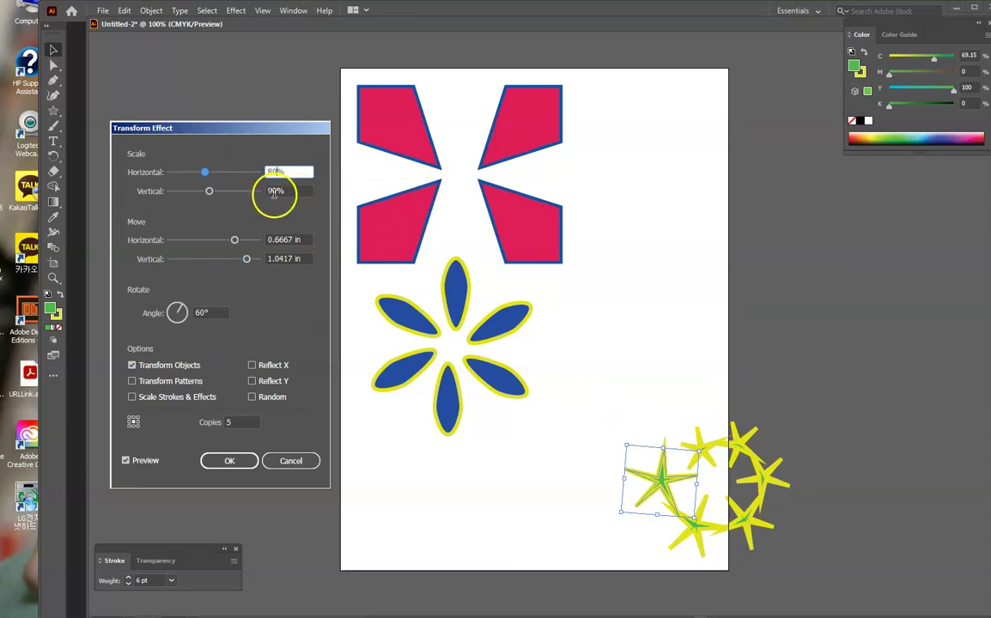
key("Tab")
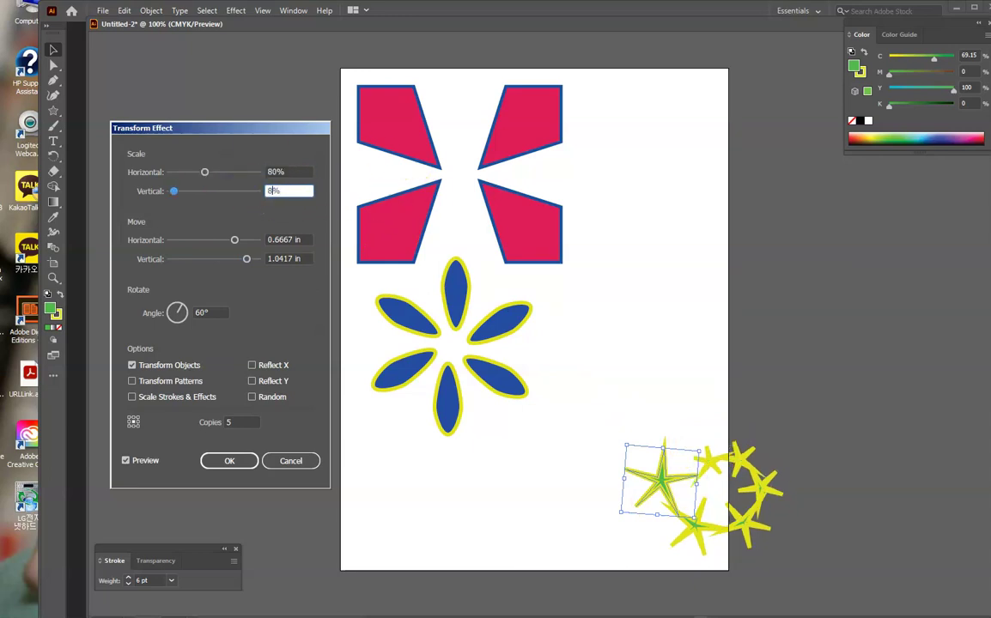
left_click(239, 462)
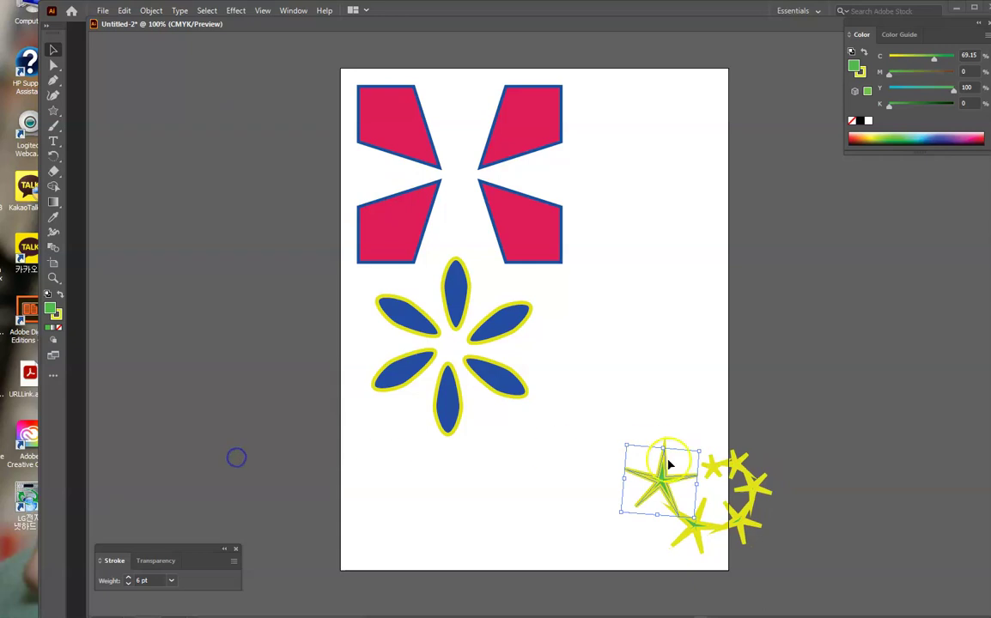
- Move the spiral of stars to the lower-left of the page below the oval flower and deselect it
left_click_drag(654, 476, 402, 491)
left_click(693, 478)
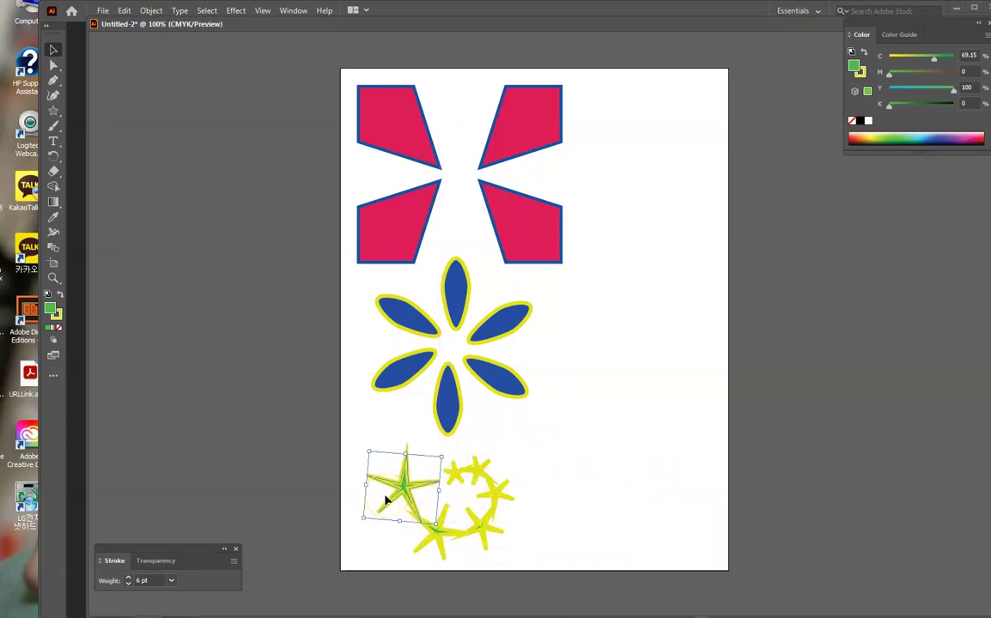
left_click(648, 327)
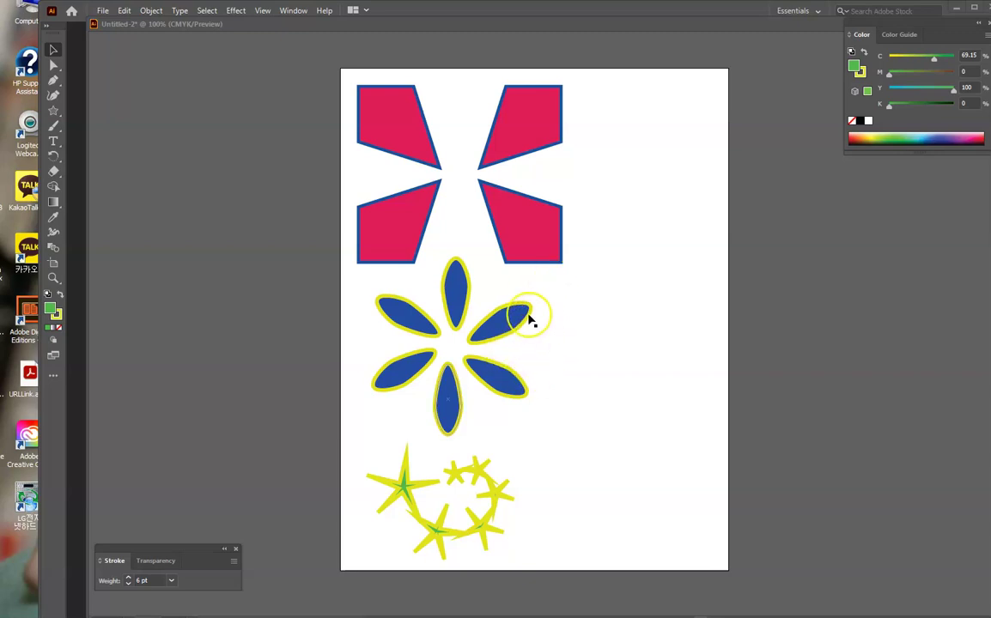
- Move the blue oval flower up so it overlaps the right half of the quadrilateral group
left_click(457, 395)
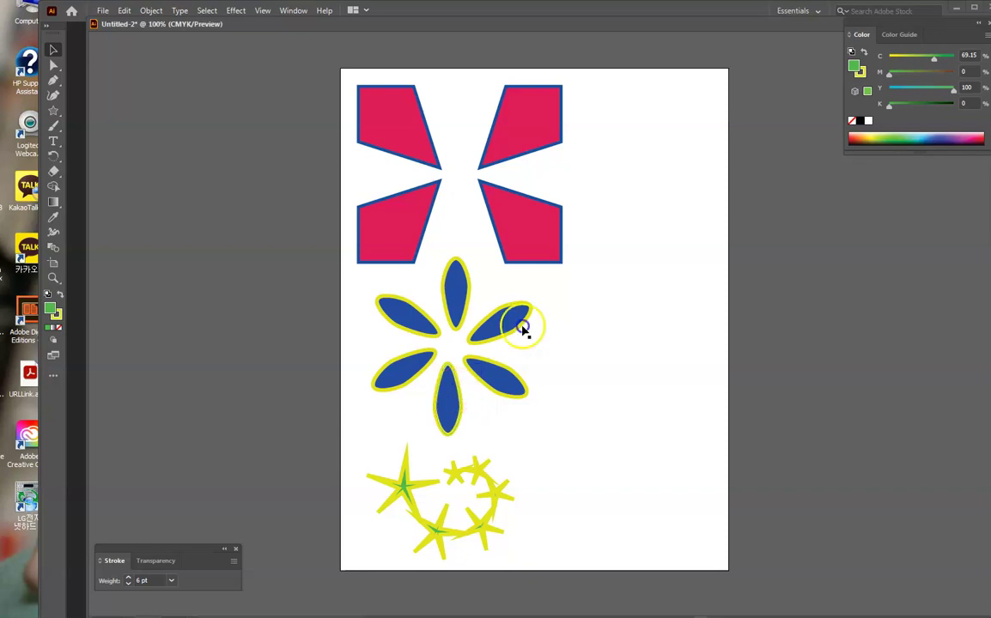
left_click_drag(453, 399, 524, 266)
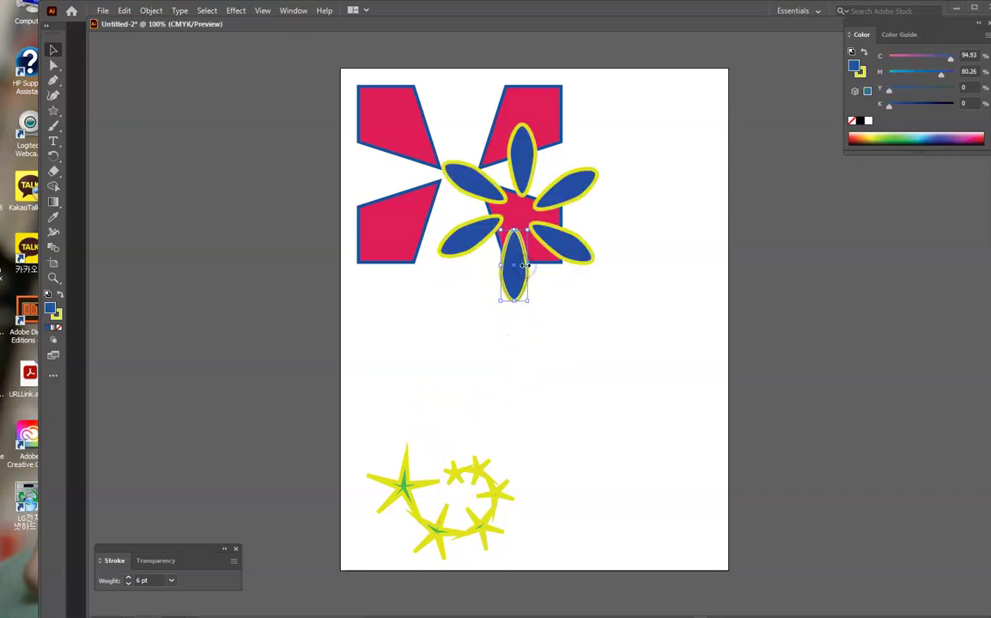
- Bring the red quadrilateral group to the front of the blue oval flower
left_click(558, 147)
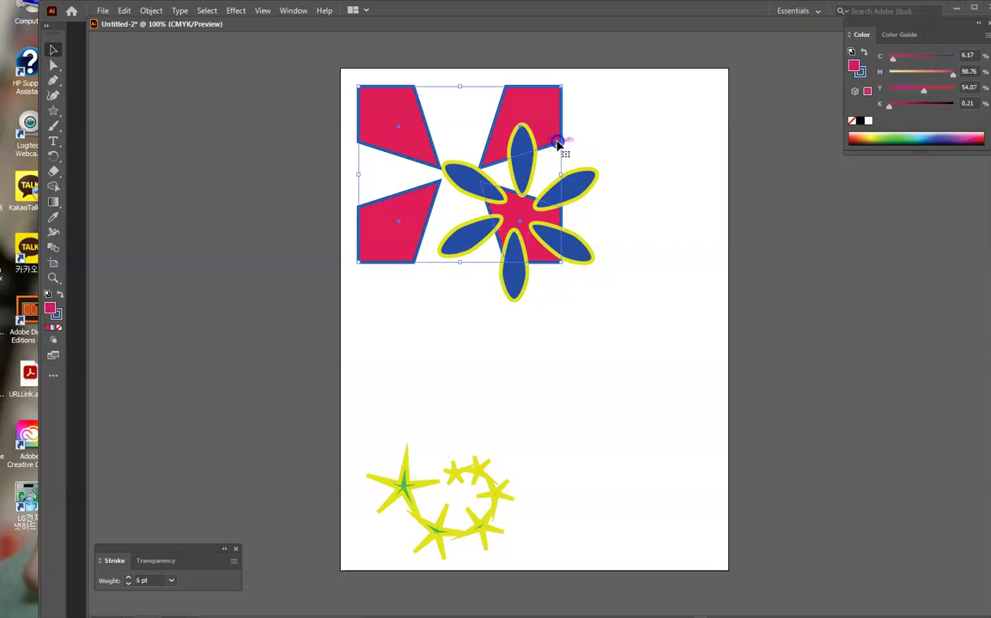
right_click(559, 147)
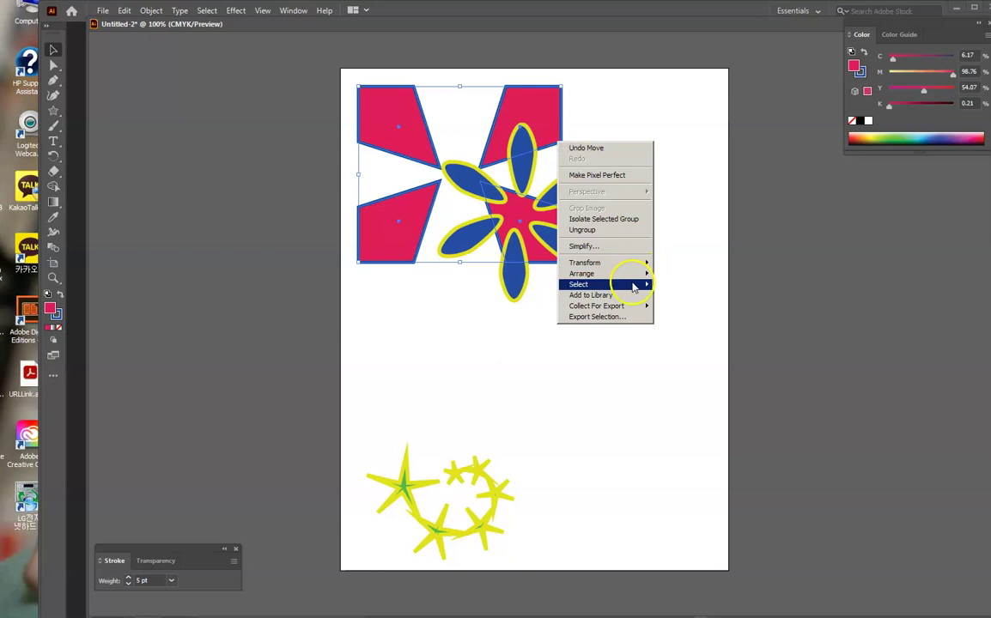
mouse_move(636, 277)
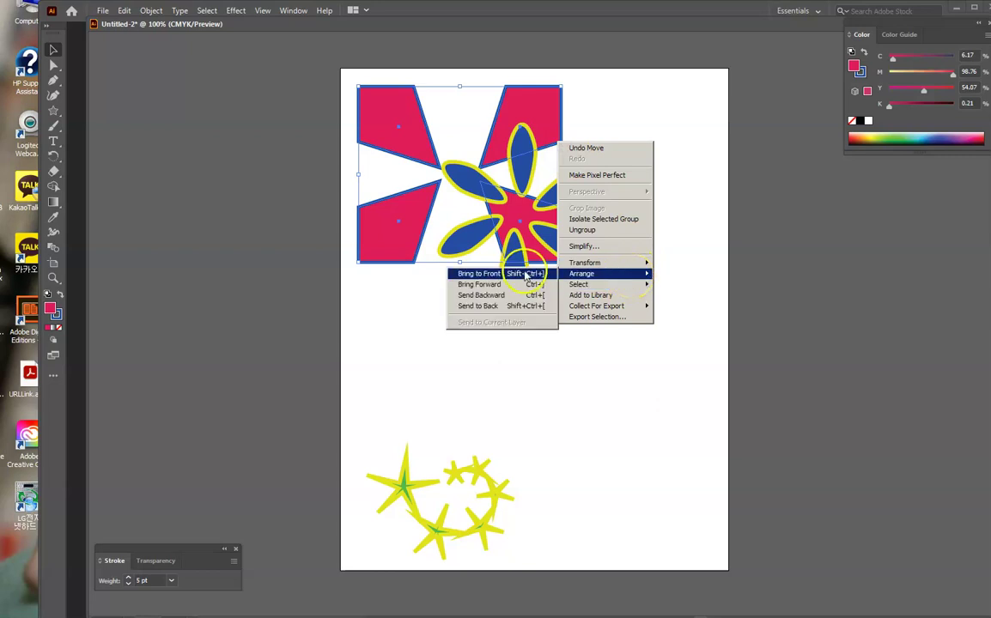
left_click(526, 274)
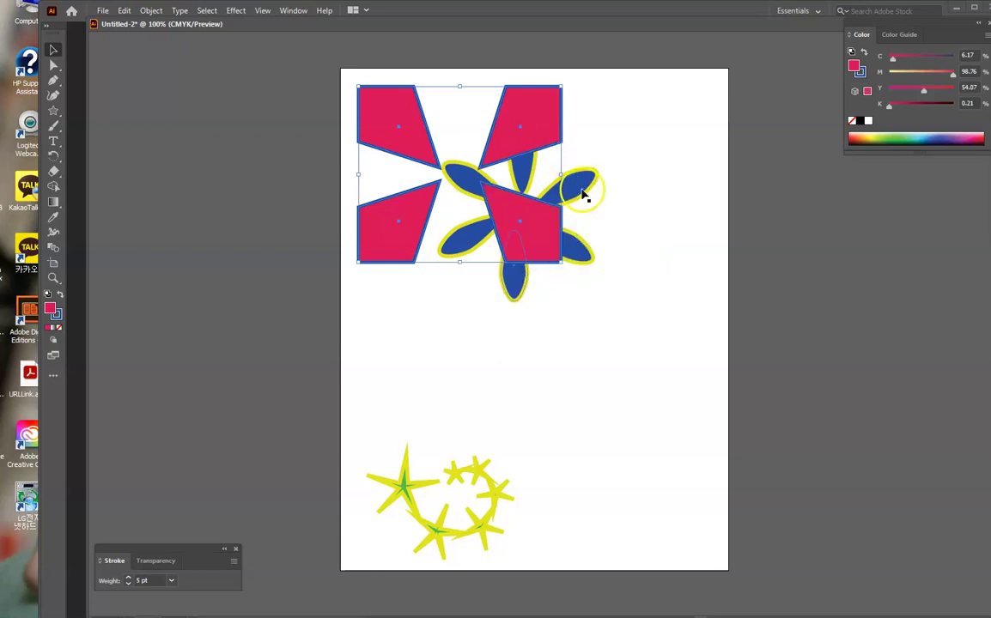
- Move the blue flower down below the quadrilateral group and move the star spiral up over the quadrilaterals' center
left_click_drag(581, 195, 603, 299)
left_click(549, 365)
left_click_drag(465, 507, 470, 146)
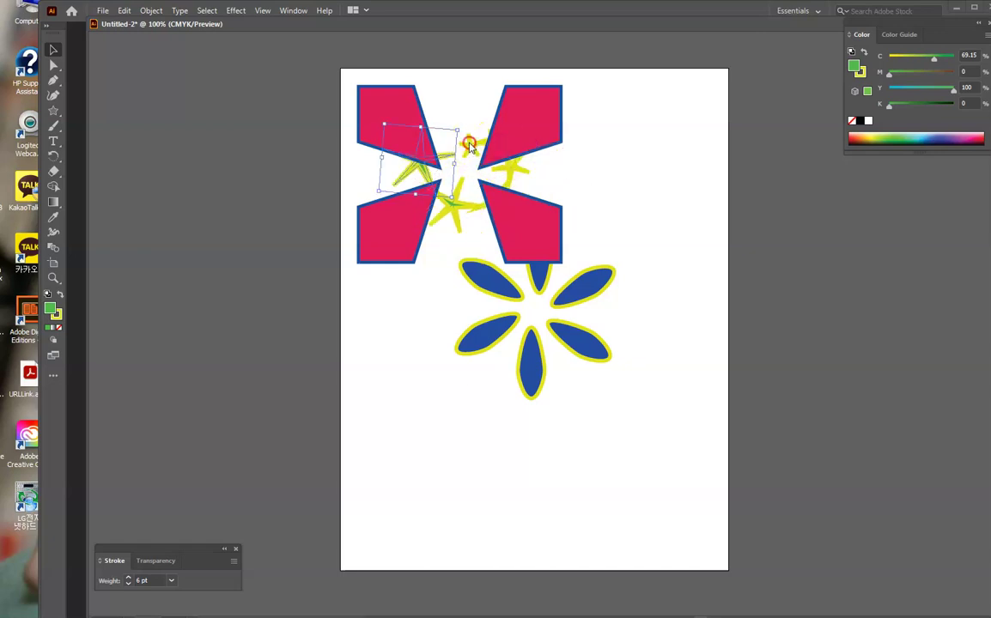
- Bring the star spiral to the front of the red quadrilaterals and deselect it
right_click(469, 146)
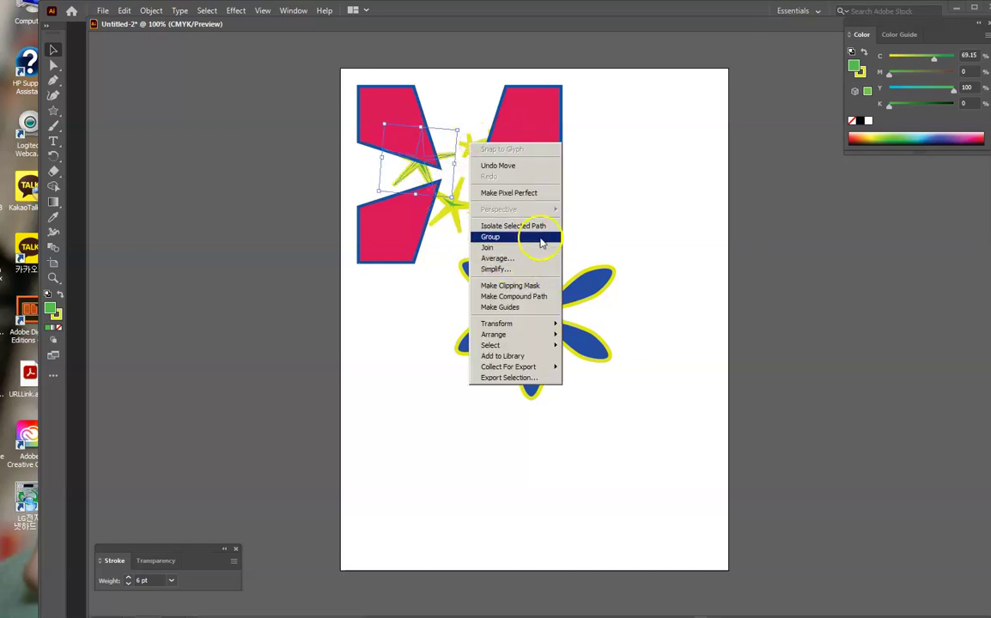
left_click(446, 156)
right_click(446, 155)
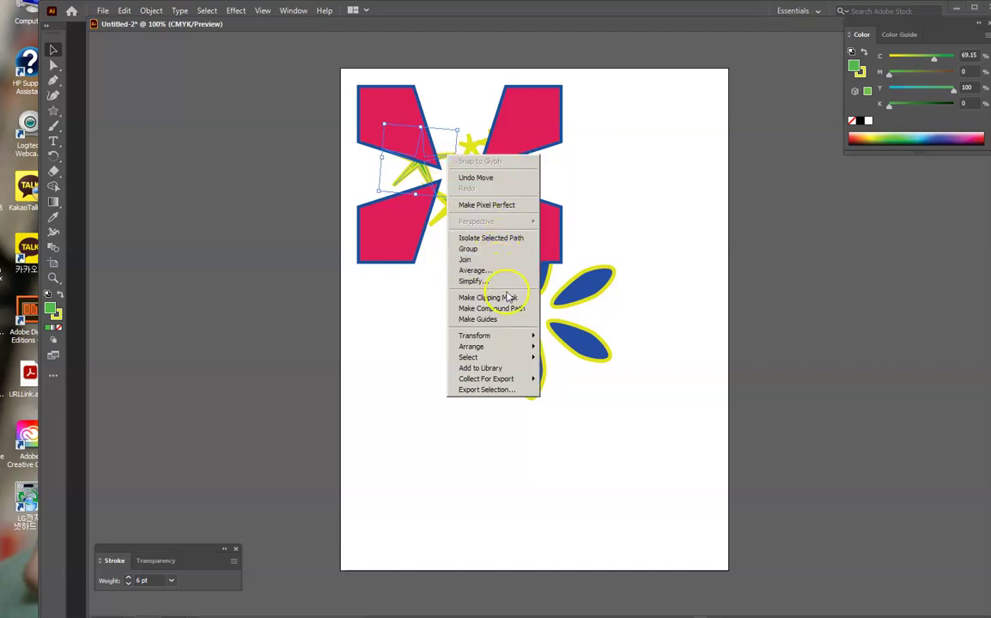
mouse_move(474, 347)
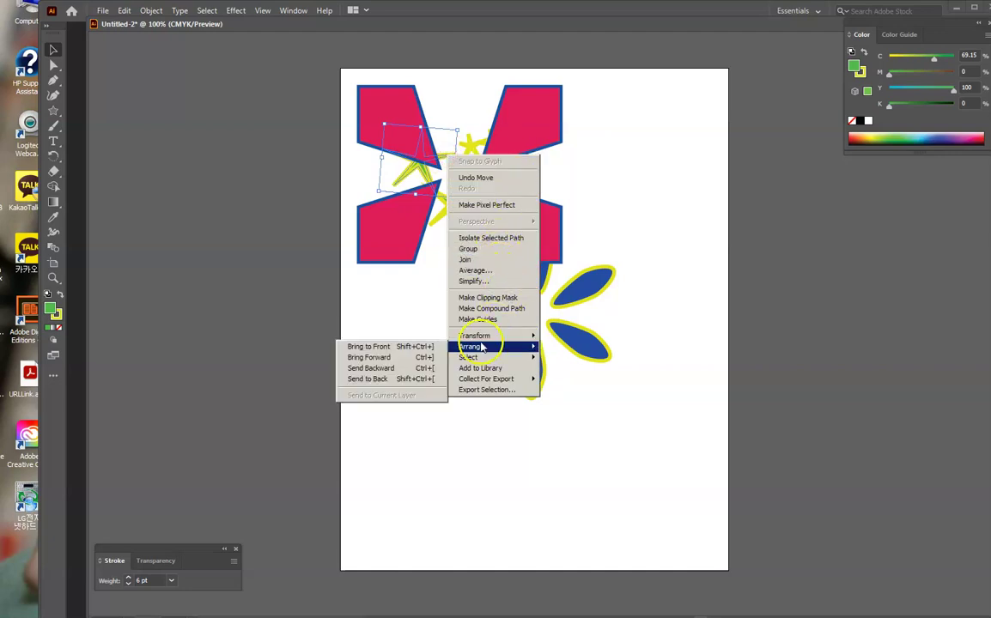
left_click(394, 348)
left_click(384, 385)
- Move the blue flower left beneath the quadrilaterals and the star spiral down below the flower, leaving nothing selected
left_click_drag(589, 303, 498, 328)
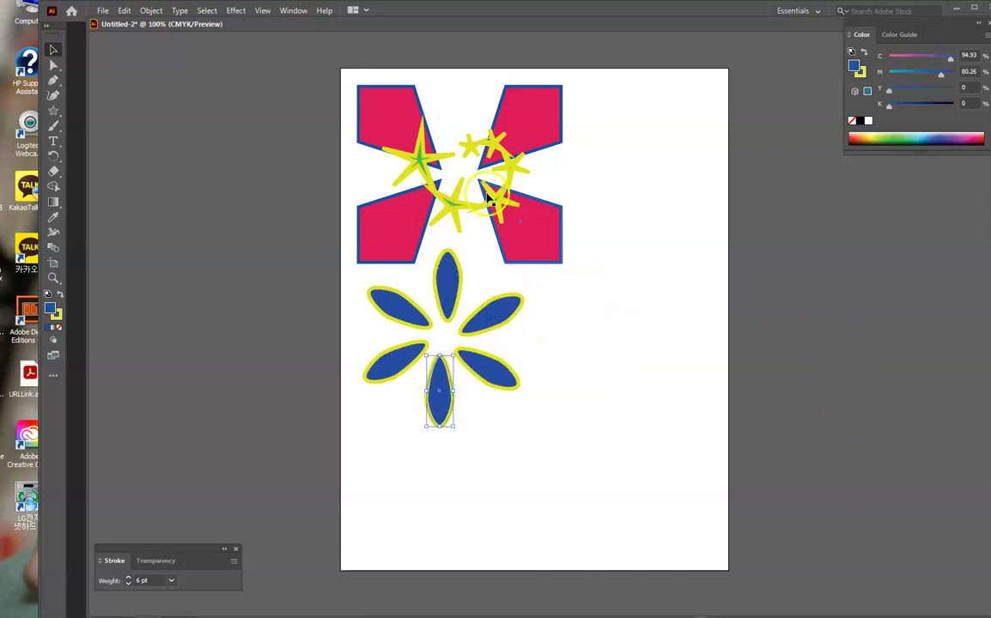
left_click_drag(483, 228, 532, 471)
left_click(662, 365)
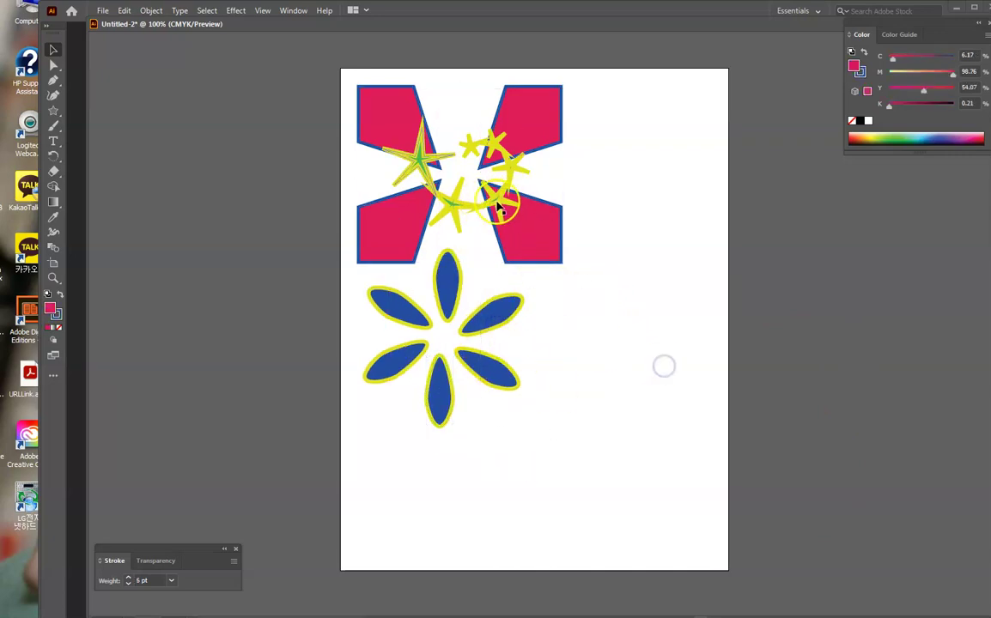
left_click_drag(498, 204, 486, 467)
left_click(659, 526)
left_click(666, 492)
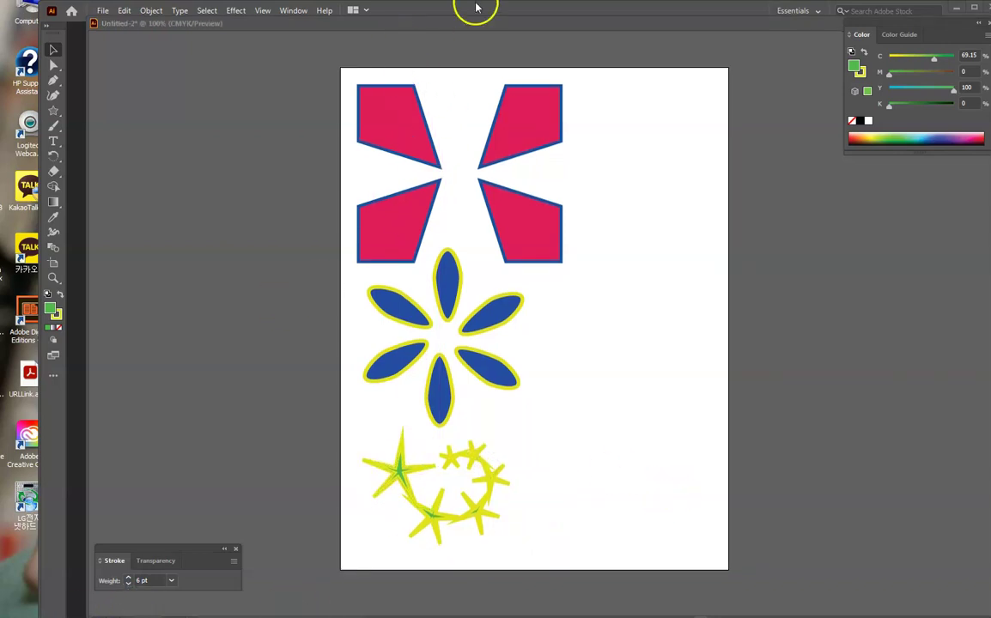
- Display the Pathfinder options and place them in the empty canvas area beside the page's upper-left part
left_click(295, 11)
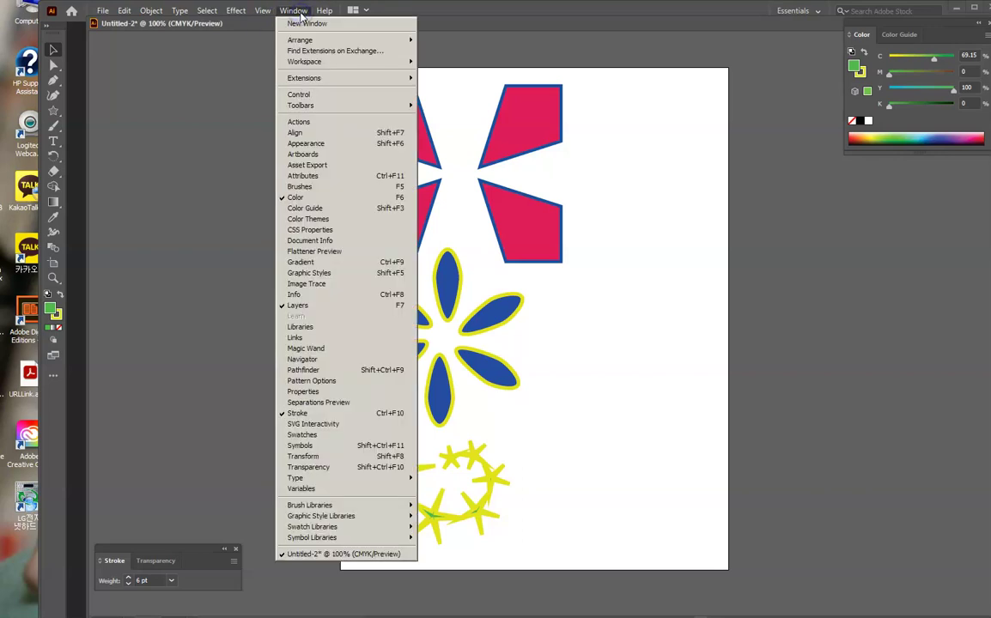
left_click(302, 370)
left_click_drag(124, 408, 243, 175)
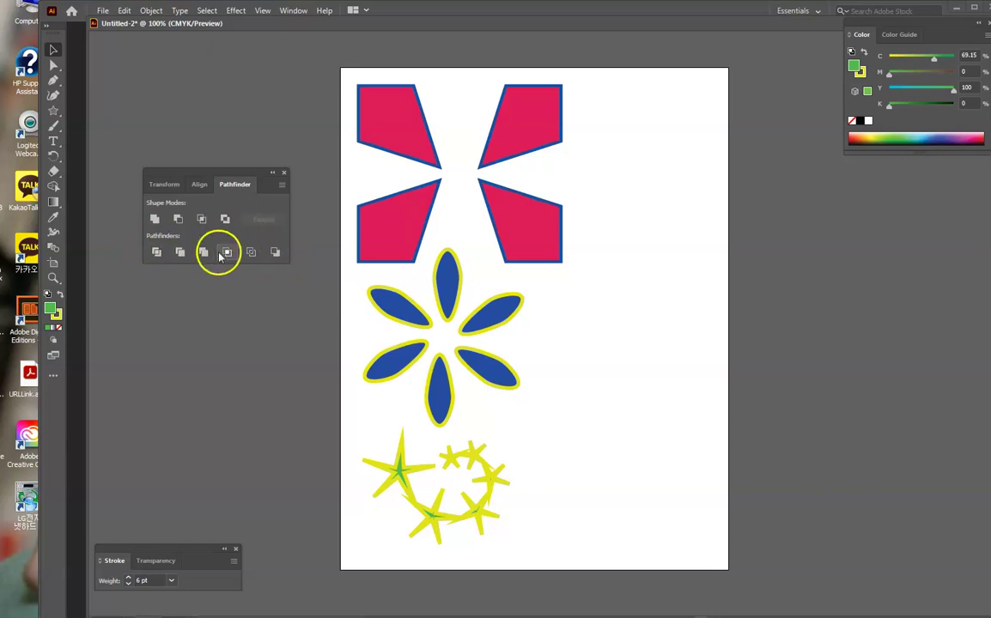
left_click_drag(250, 171, 226, 144)
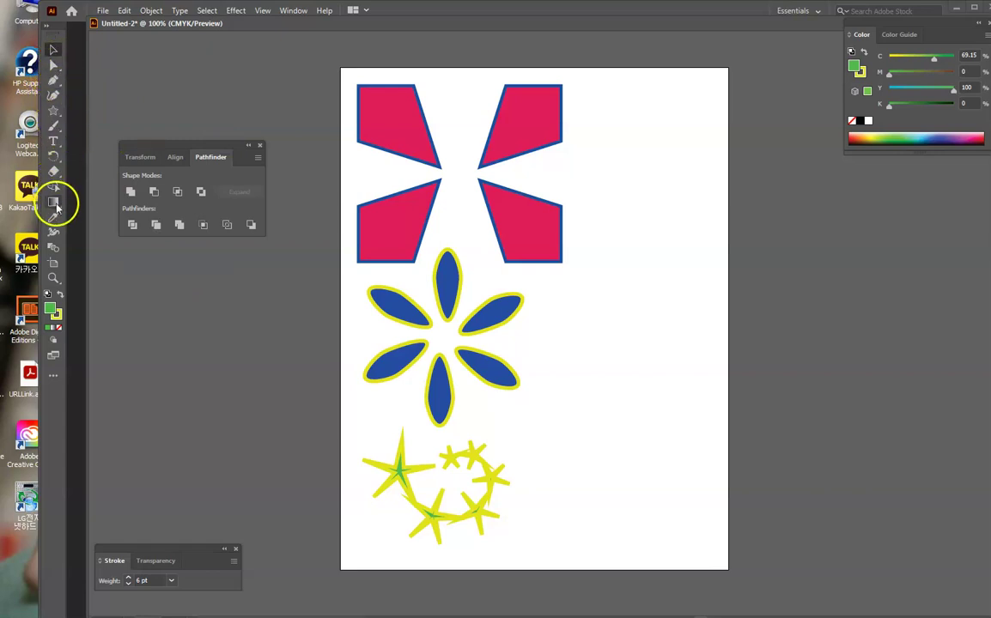
- Draw a square beside the blue flower and reset it to the default white fill and black 1 pt stroke
left_click(56, 111)
left_click(111, 111)
left_click_drag(576, 301, 637, 361)
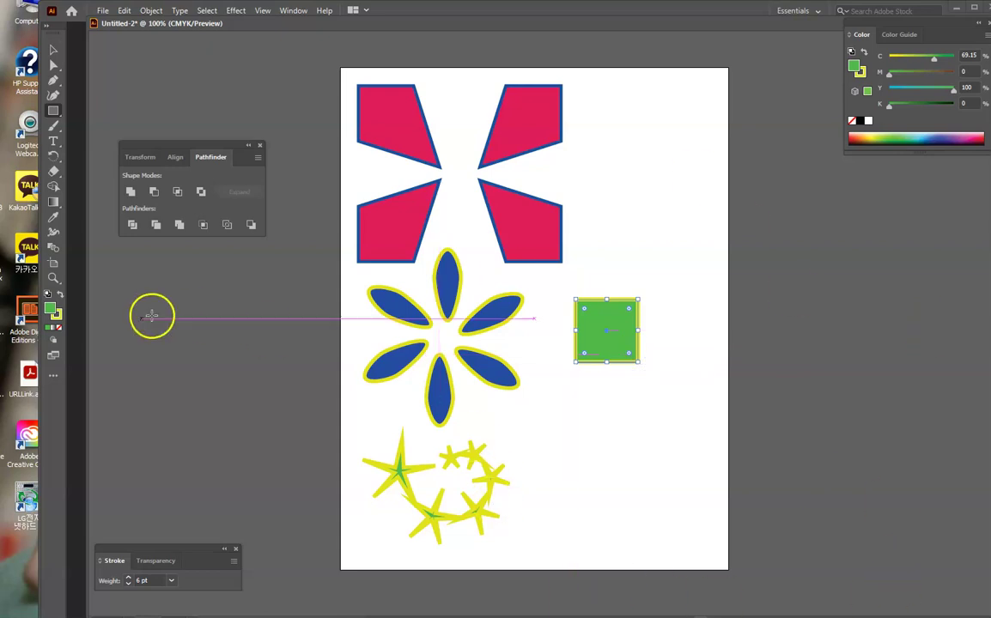
left_click(48, 294)
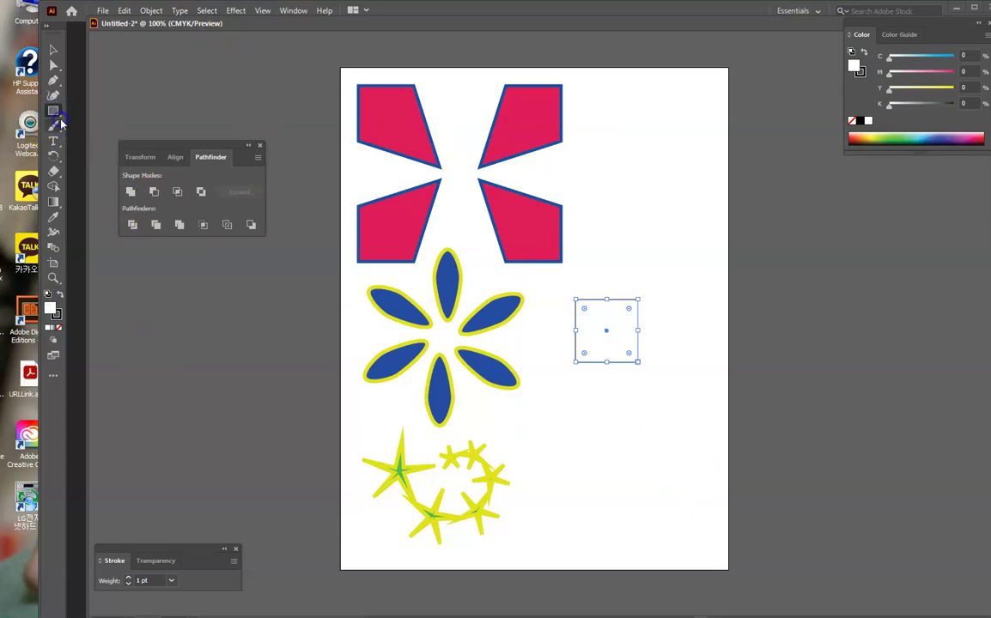
- Draw a circle about 1.3 in wide overlapping the square's lower-right corner
left_click_drag(61, 118, 100, 126)
mouse_move(659, 393)
left_mouse_down()
mouse_move(643, 358)
mouse_move(599, 331)
left_mouse_up()
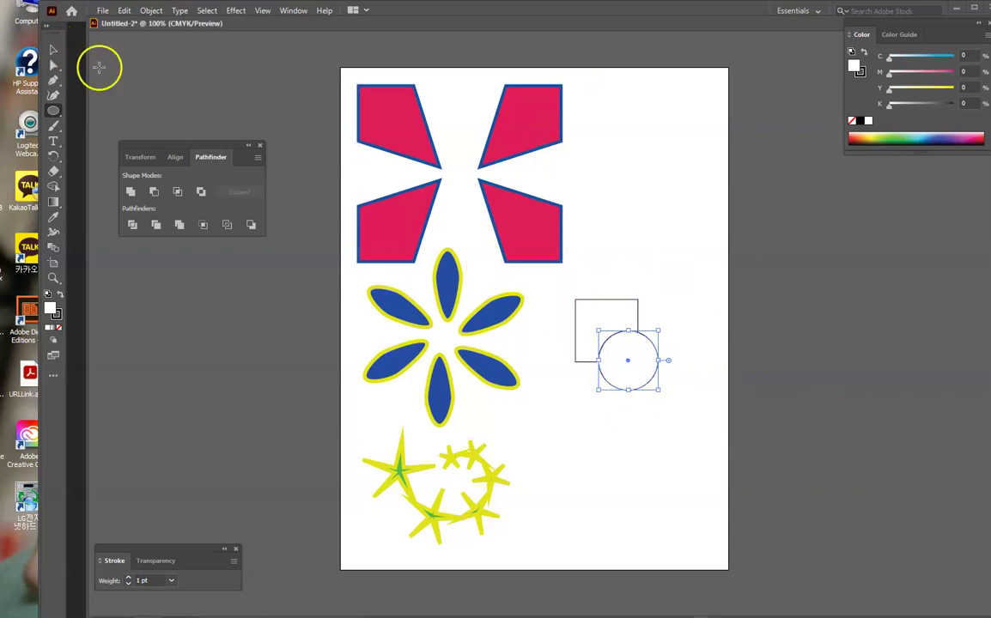
left_click(622, 272)
left_click(599, 353)
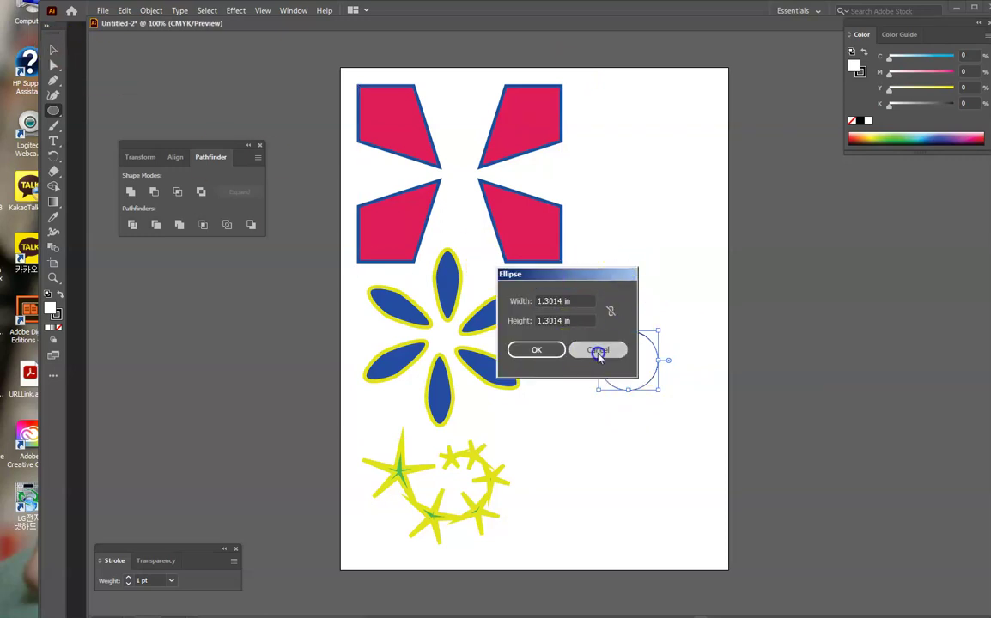
- Select the square and circle together and move them up beside the red quadrilaterals
left_click(52, 51)
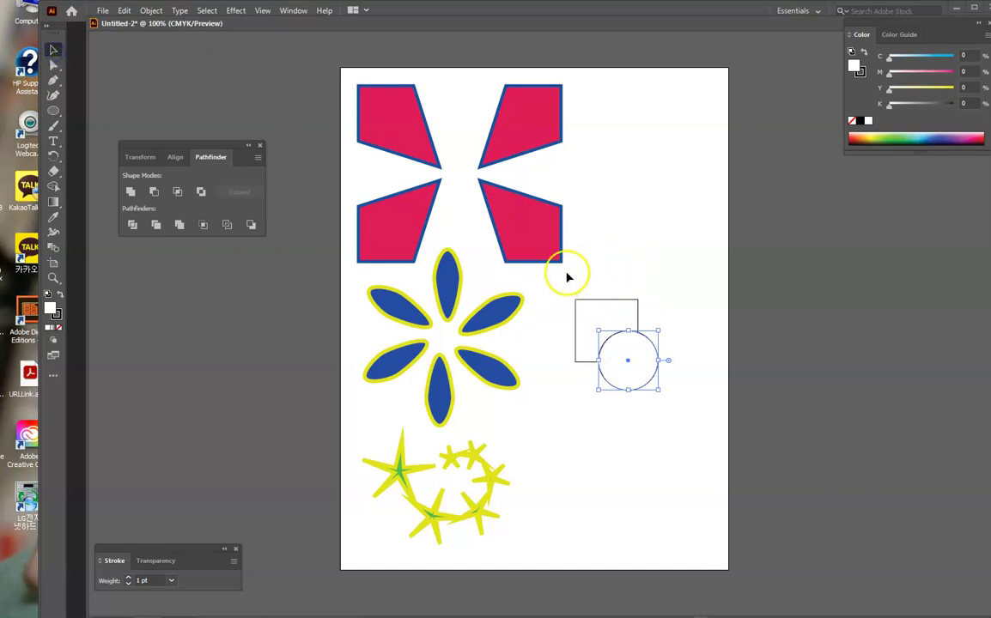
left_click_drag(564, 284, 681, 414)
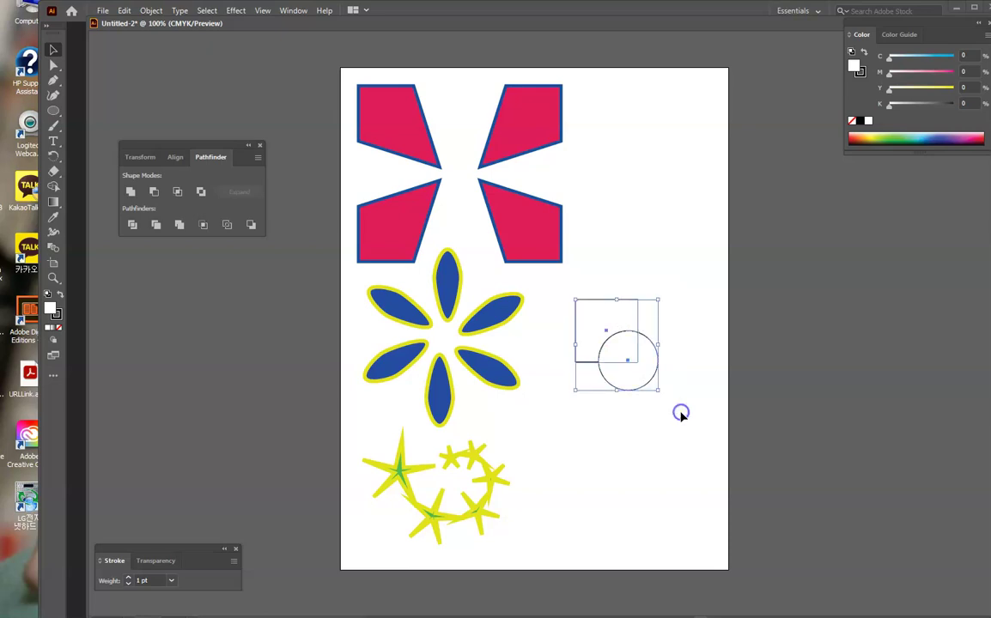
left_click_drag(631, 303, 673, 179)
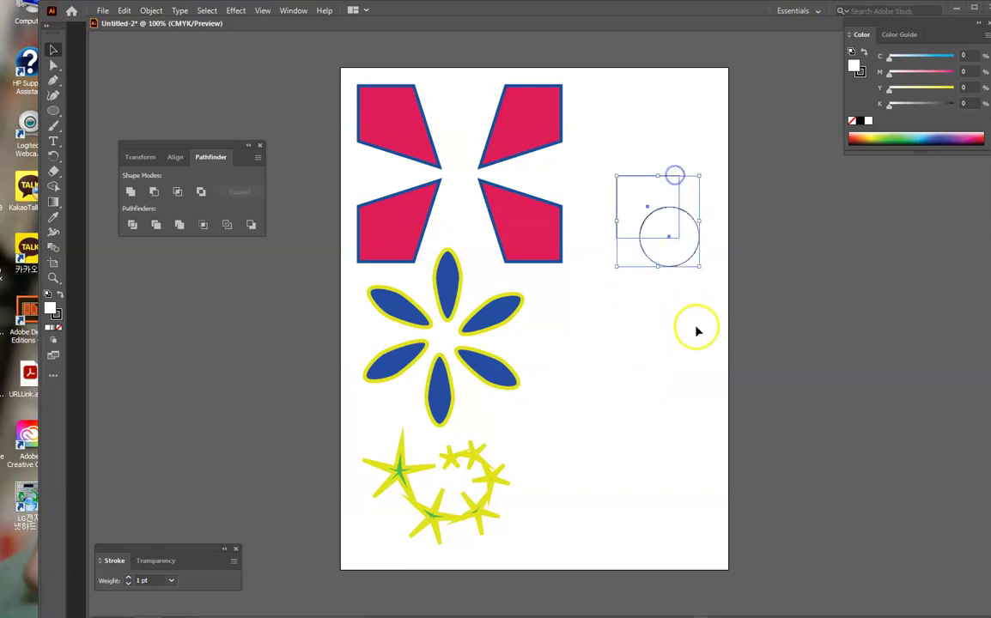
left_click(156, 225)
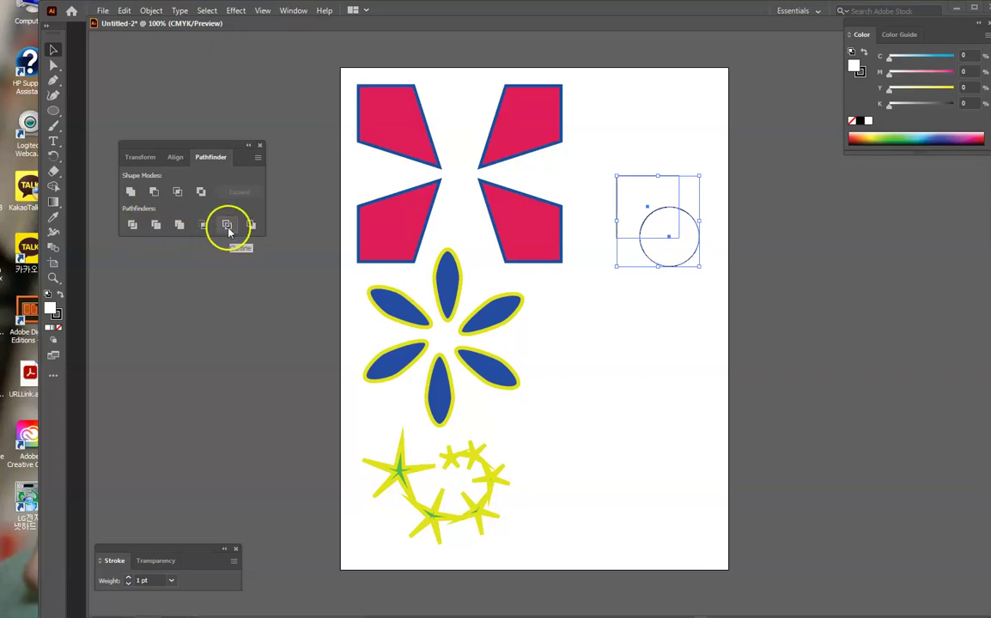
left_click(251, 227)
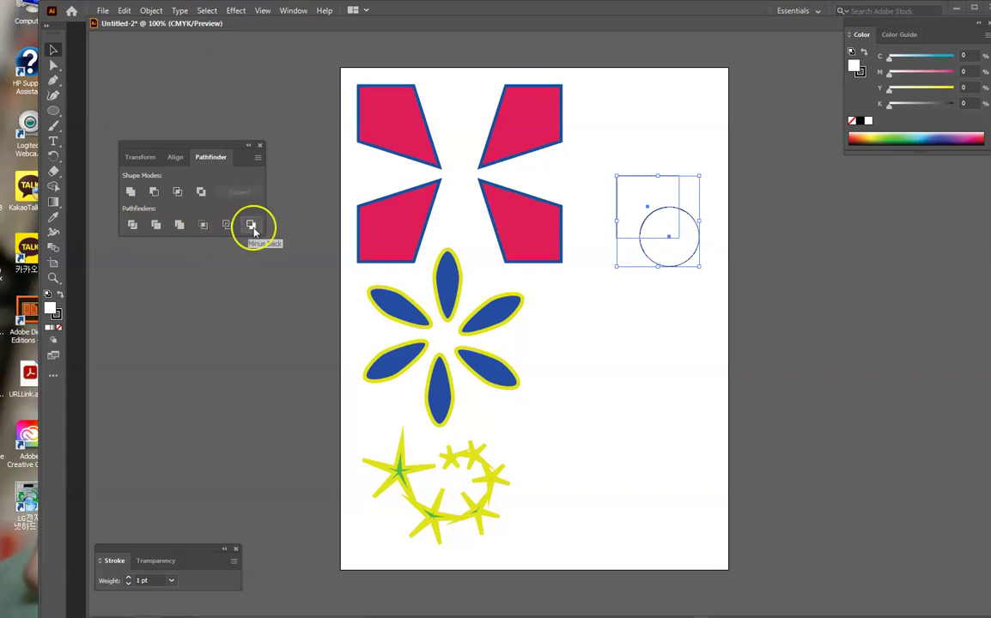
left_click(154, 193)
left_click(177, 191)
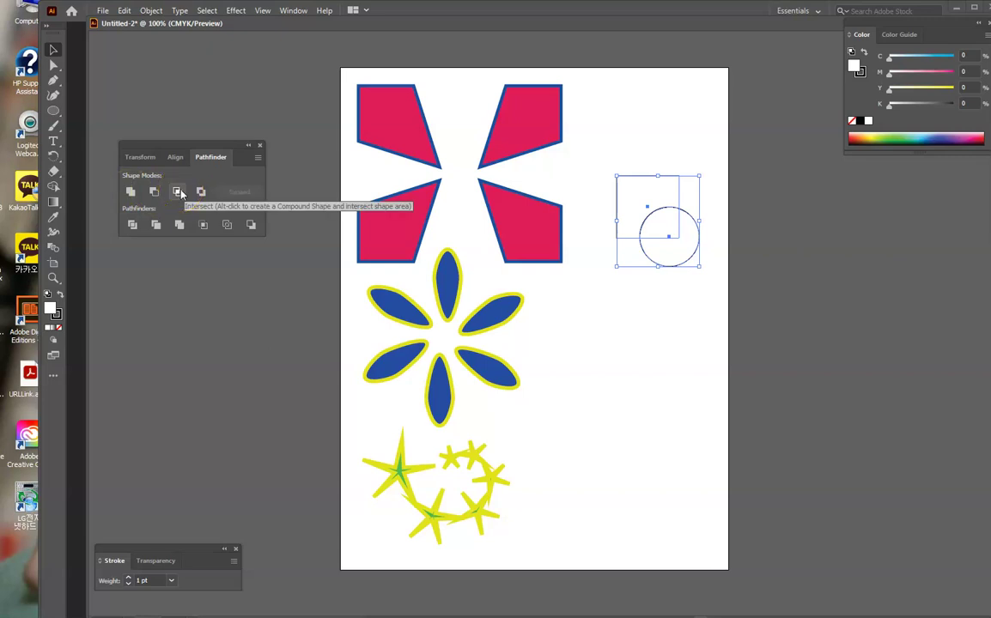
left_click(201, 192)
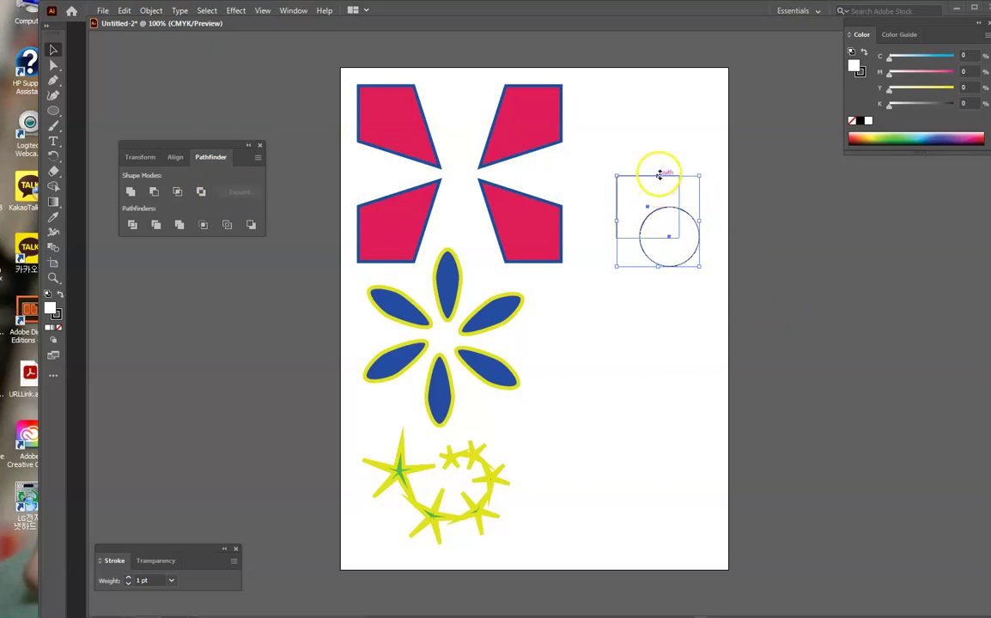
- Move the square-and-circle pair near the page's upper-right corner and paste a copy of it directly below
left_click_drag(636, 177, 616, 83)
key("a")
key("v")
key("a")
key("ctrl+c")
key("ctrl+v")
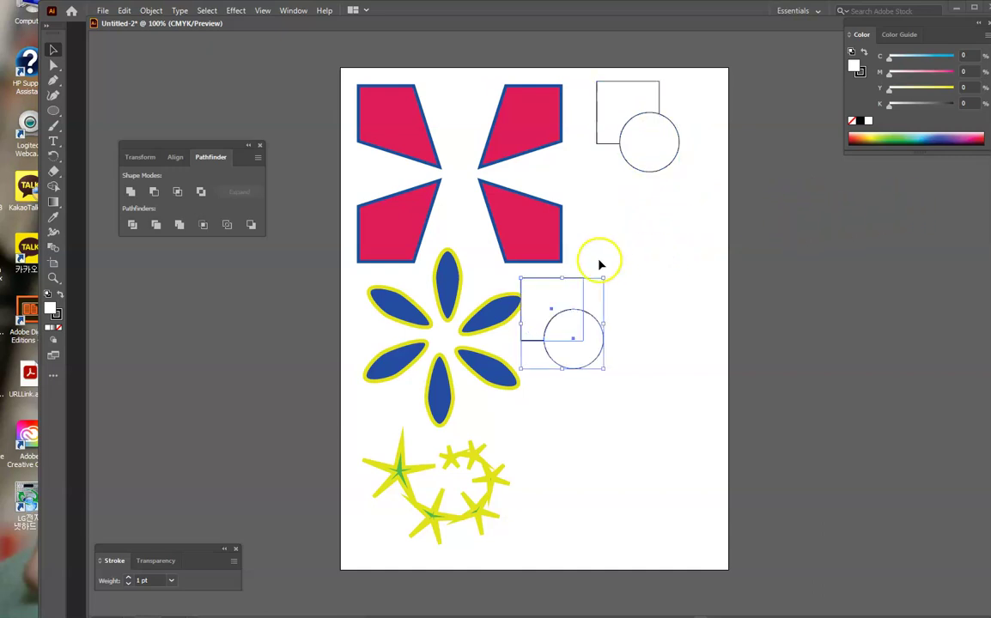
left_click_drag(572, 281, 655, 207)
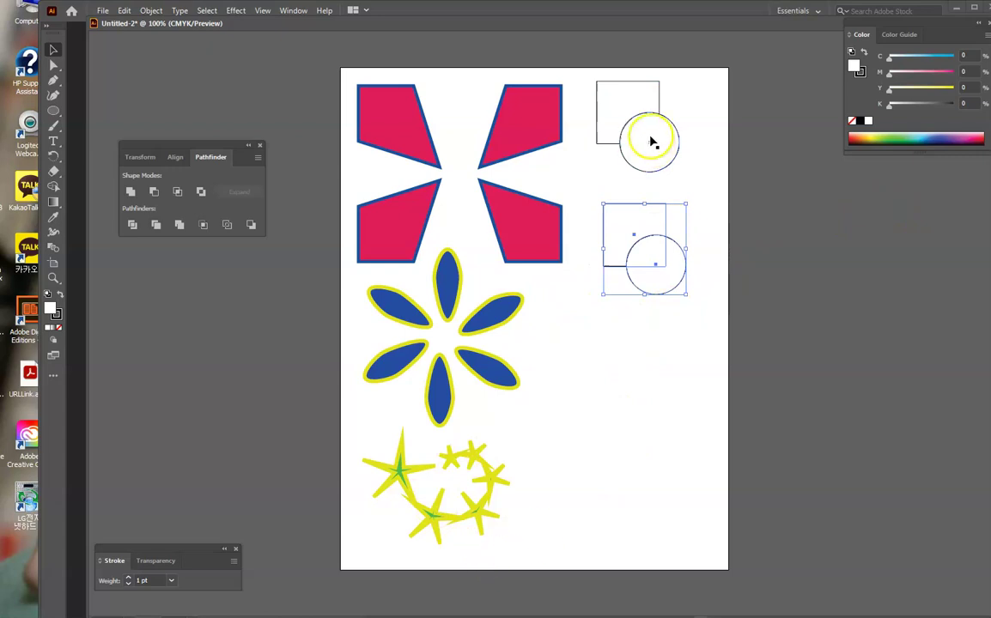
- Paste two more copies of the square-and-circle pair and place them below the others in a column of four
key("ctrl+v")
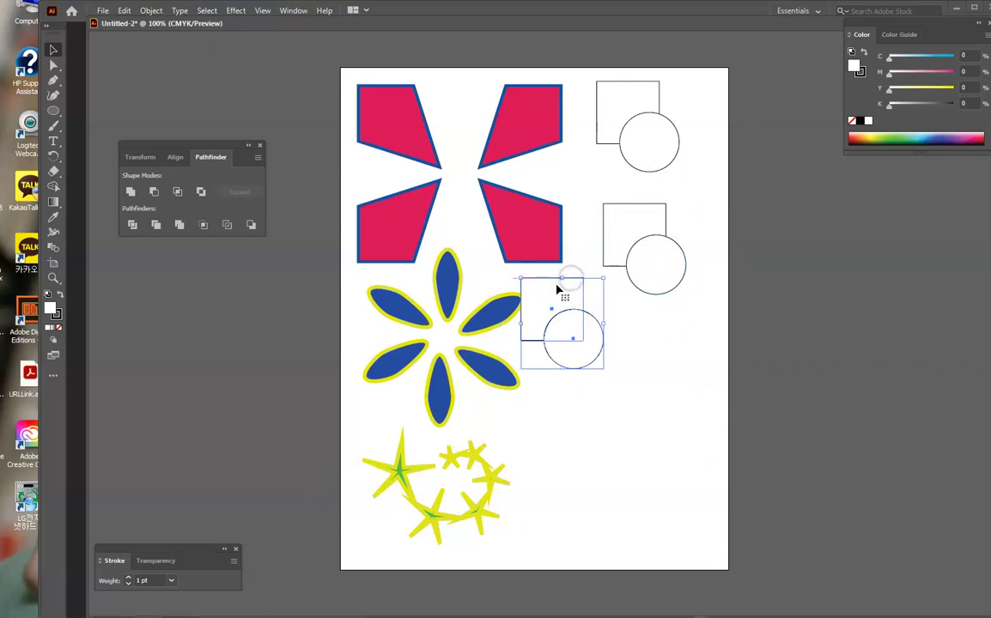
left_click_drag(553, 281, 633, 319)
left_click(761, 471)
left_click(562, 311)
left_click_drag(571, 283, 653, 443)
left_click(783, 437)
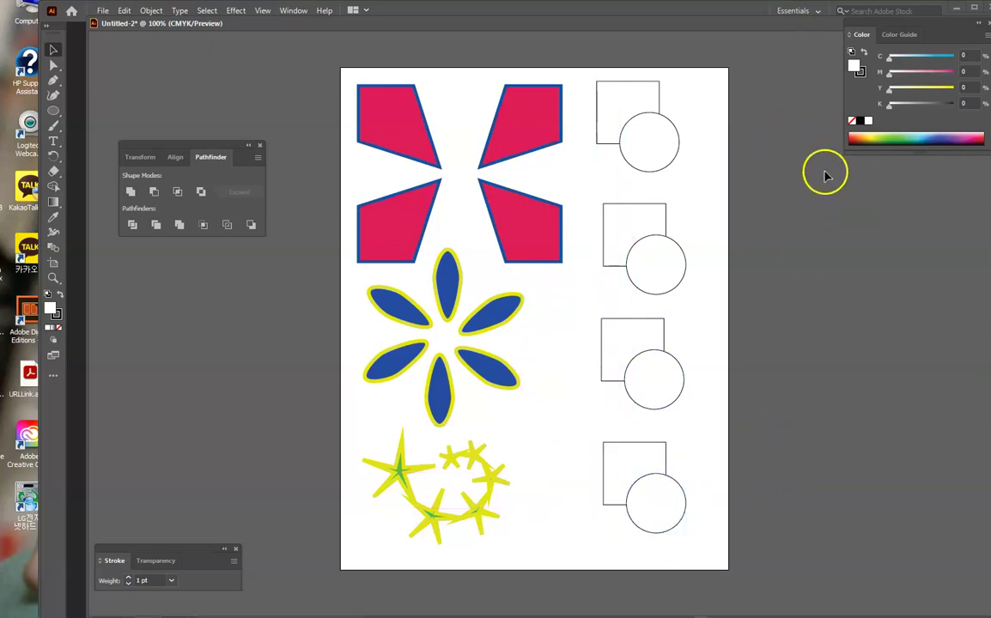
- Unite the top square-and-circle pair and apply Minus Front to the second pair to cut the circle from the square
left_click_drag(594, 70, 710, 170)
left_click(132, 193)
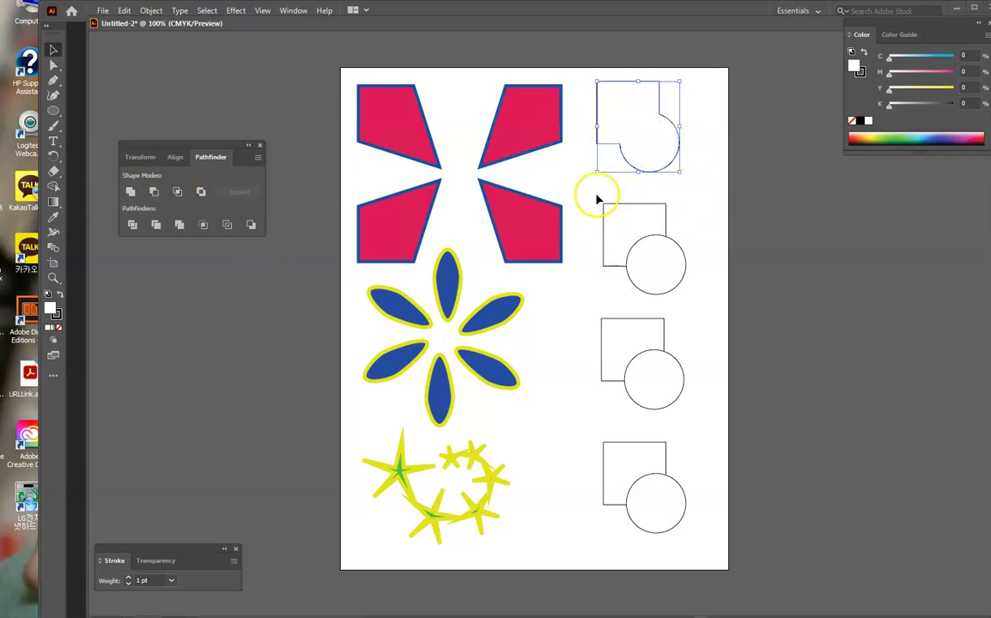
left_click_drag(594, 195, 692, 302)
left_click(155, 193)
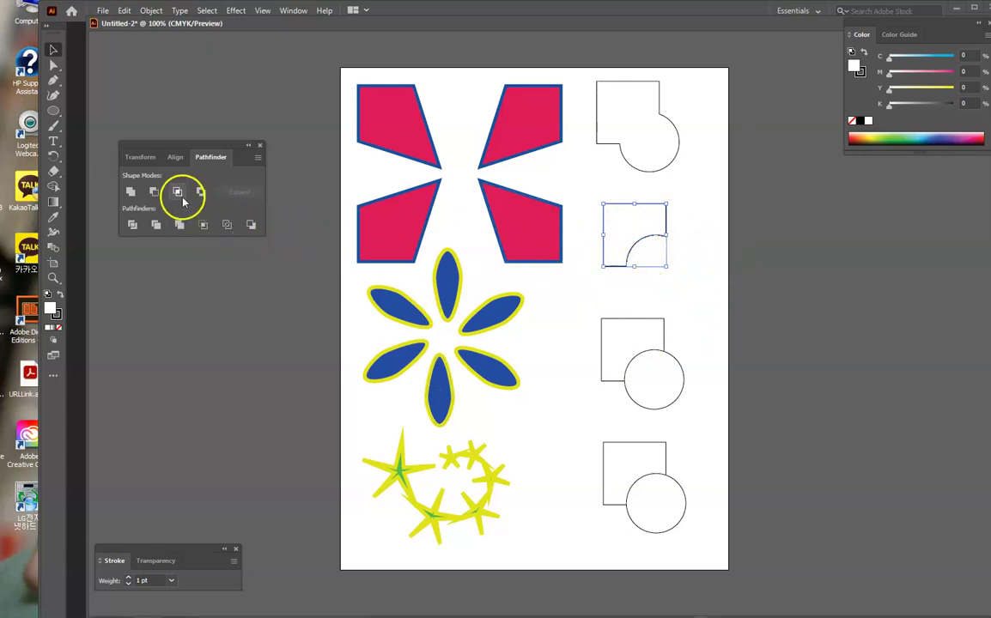
left_click(746, 338)
- Apply Intersect to the third square-and-circle pair and Exclude to the fourth pair, then deselect
left_click_drag(579, 294, 698, 421)
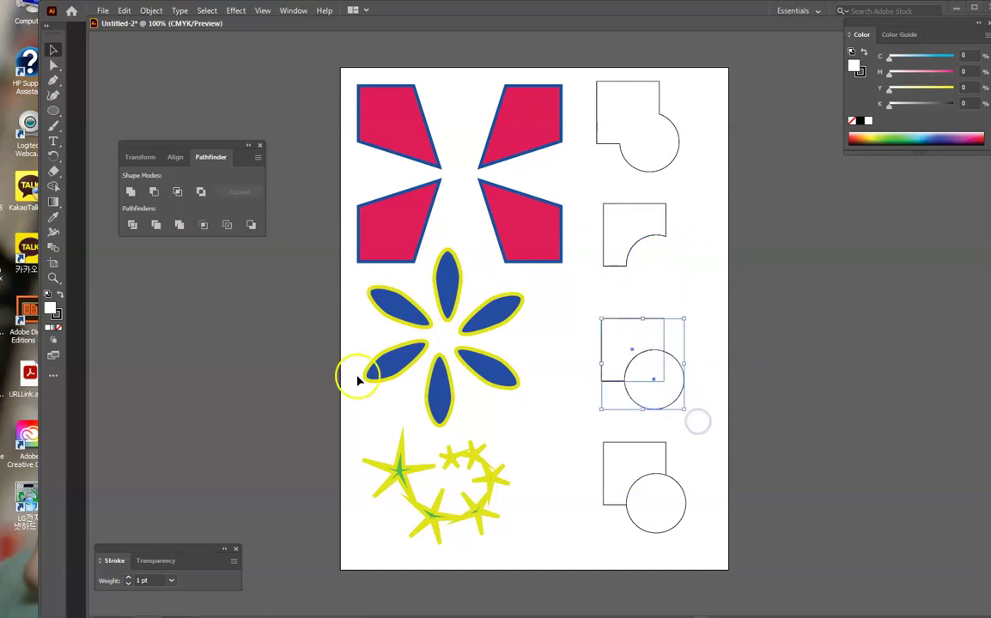
left_click(176, 192)
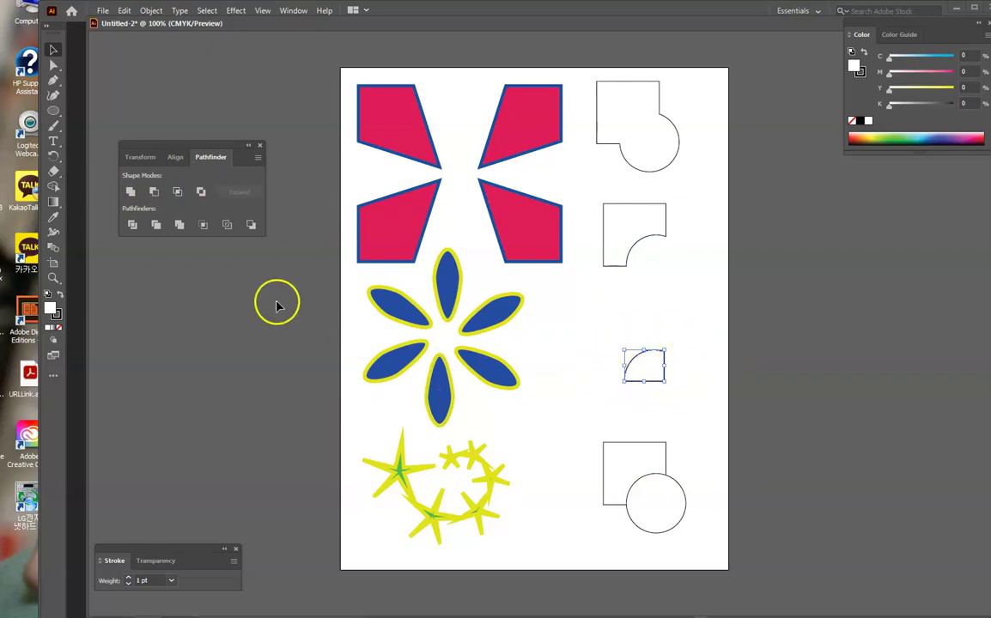
left_click(703, 445)
left_click_drag(652, 509, 715, 532)
left_click(201, 193)
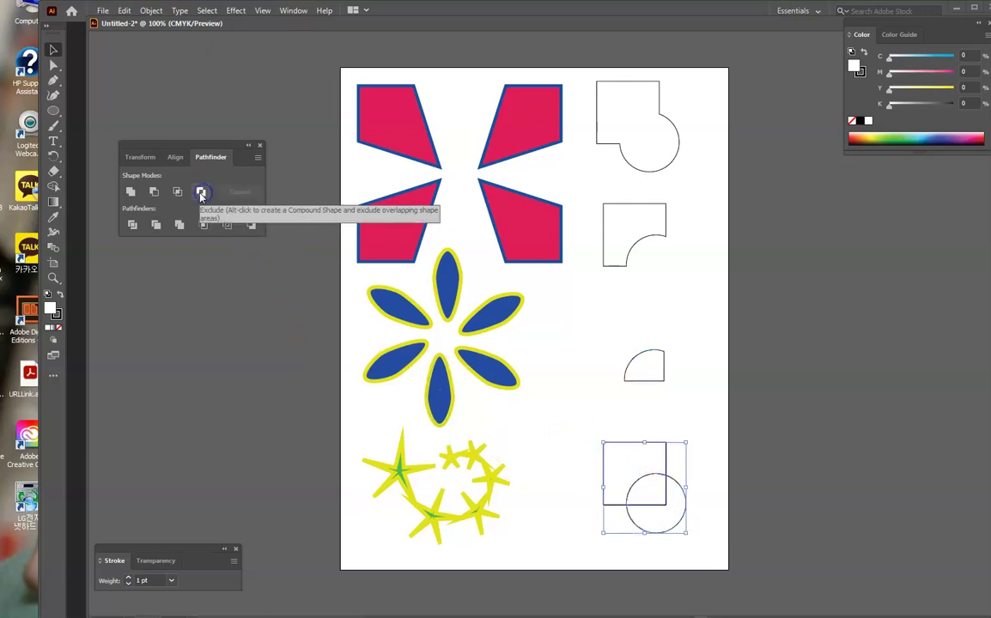
left_click(741, 497)
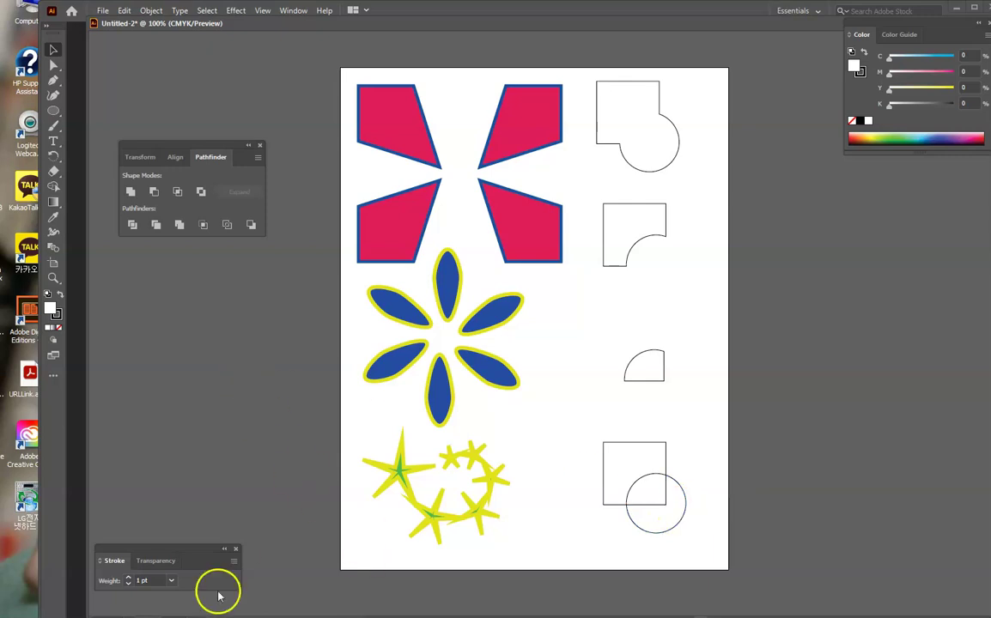
- Shift the bottom square-and-circle pair slightly up and left, reapply Exclude, and ungroup the result
left_click(628, 441)
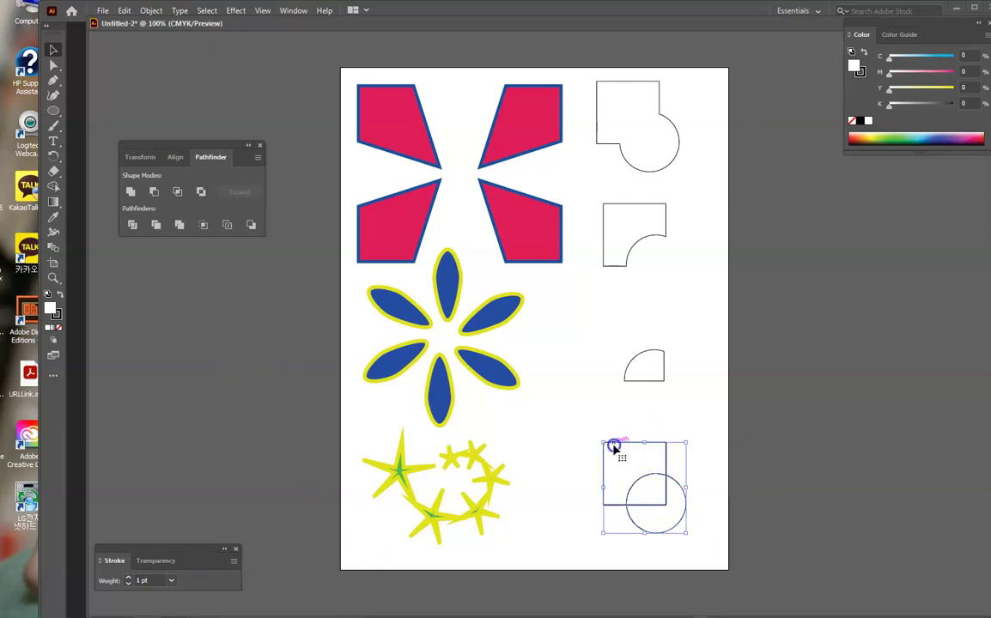
left_click_drag(612, 447, 587, 432)
left_click(201, 192)
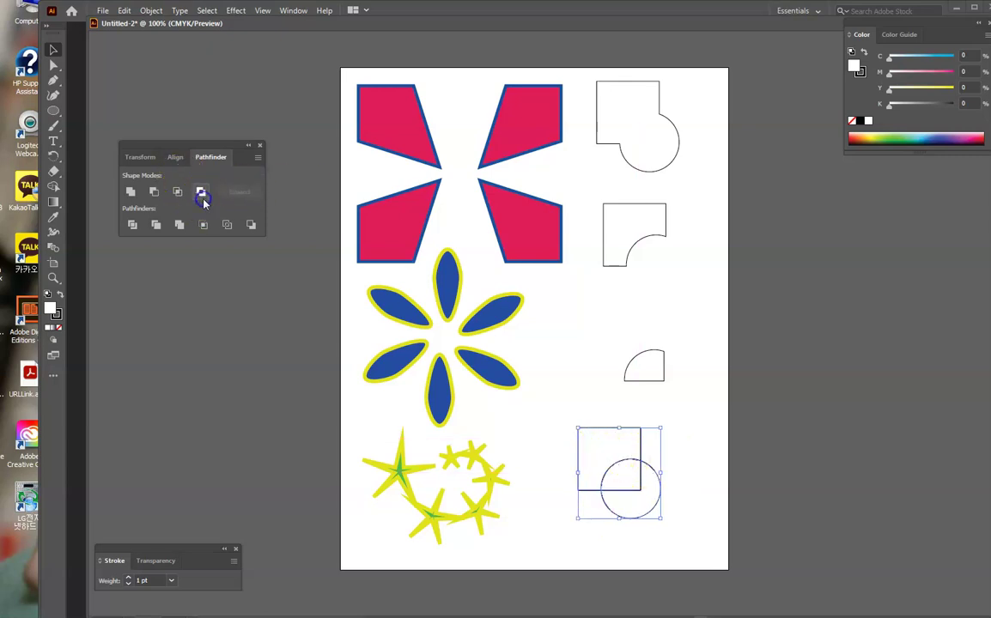
left_click(722, 542)
left_click(651, 511)
right_click(650, 510)
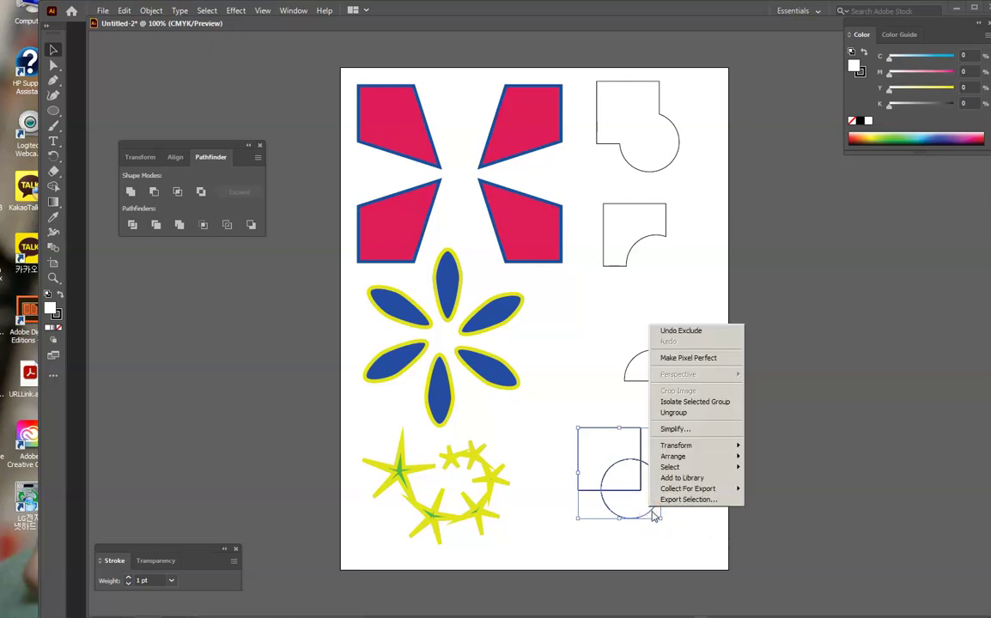
left_click(692, 414)
- Separate the ungrouped Exclude pieces by moving the circle part down and right, and reposition the notched square just above it
left_click(654, 511)
left_click(654, 508)
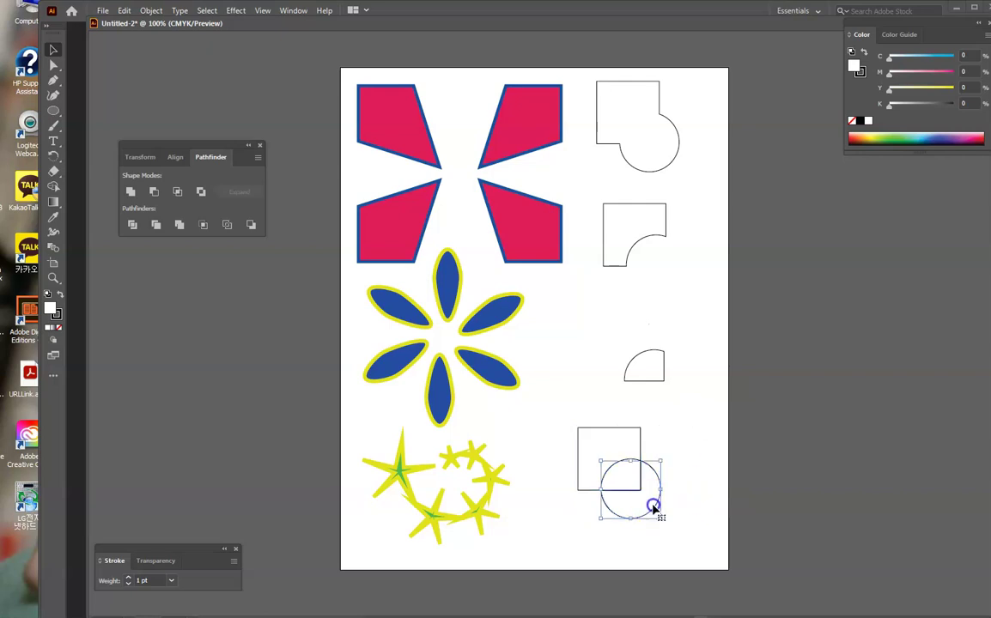
left_click_drag(654, 511, 684, 529)
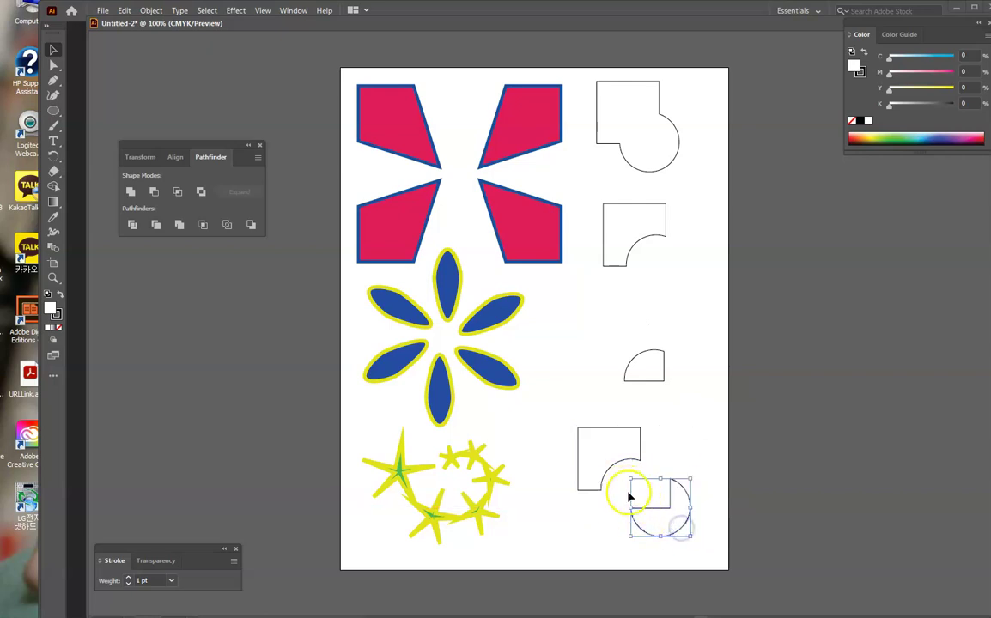
left_click(595, 532)
left_click_drag(601, 479, 620, 492)
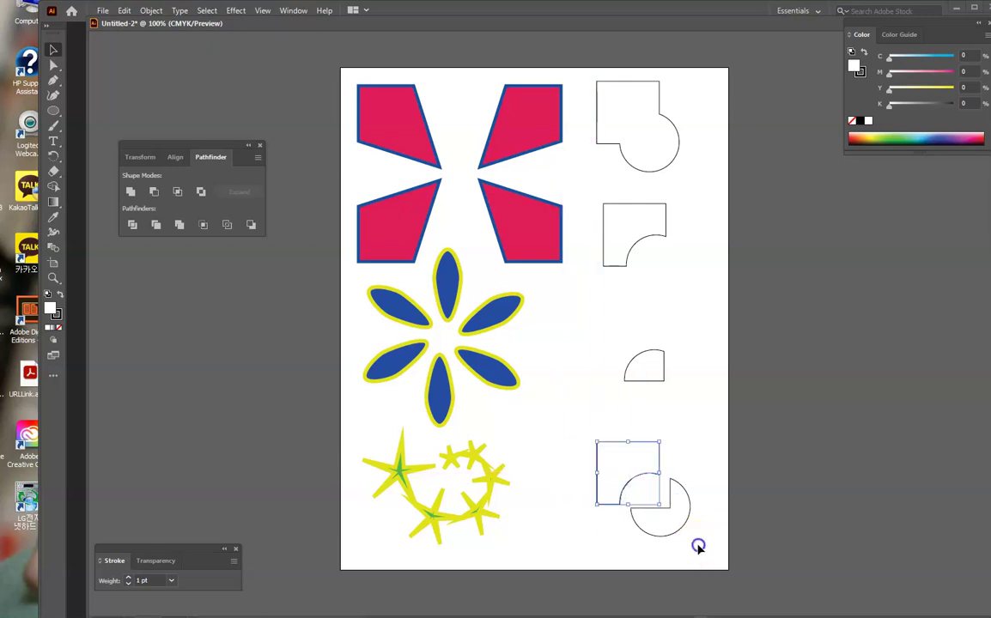
right_click(648, 478)
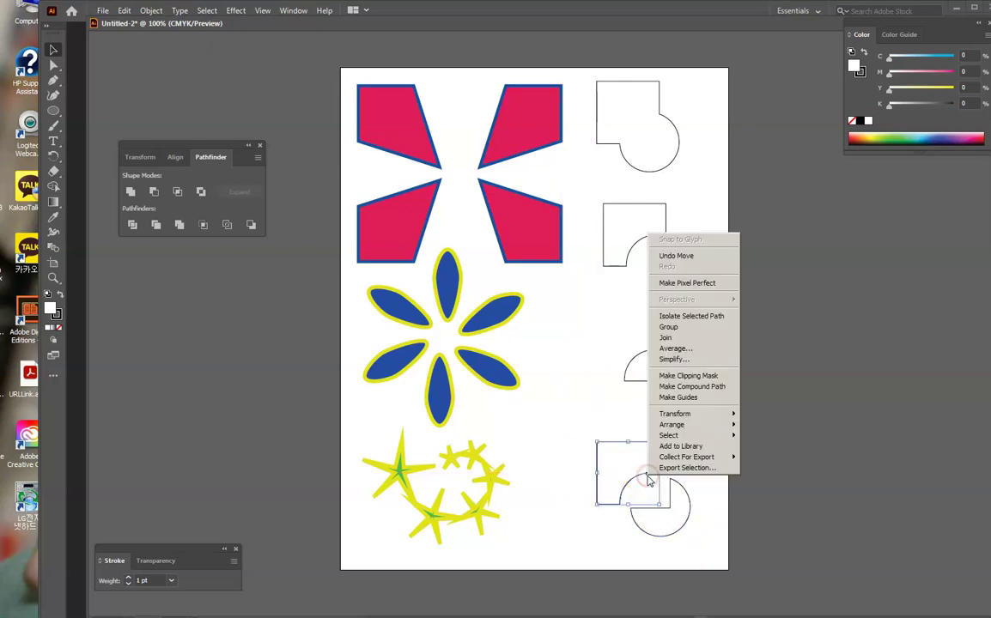
left_click(752, 542)
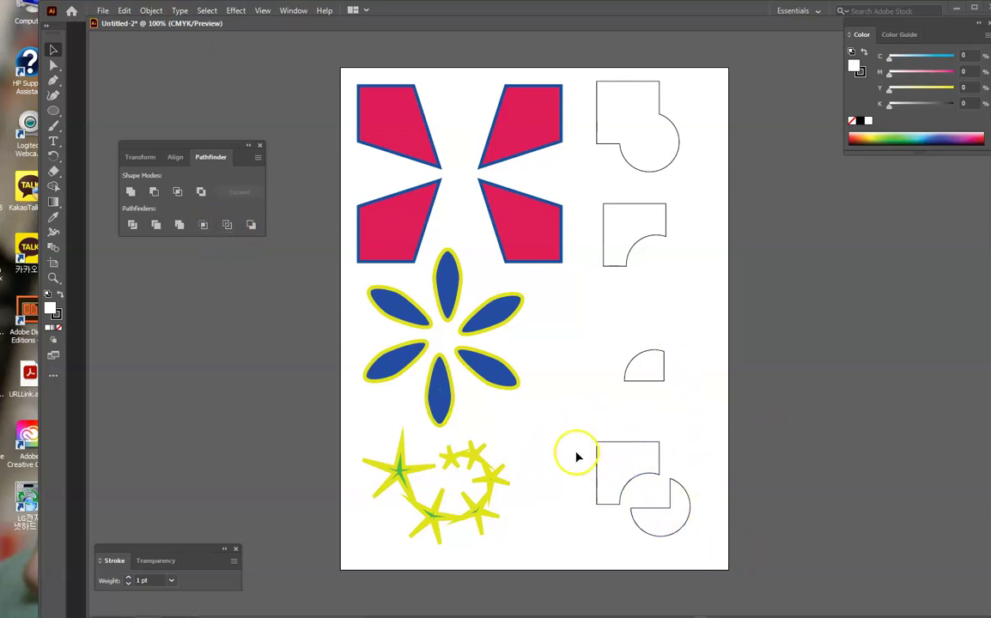
- Move the intersected quarter piece and the two Exclude pieces up beside the Minus Front shape to free the space below
left_click(654, 371)
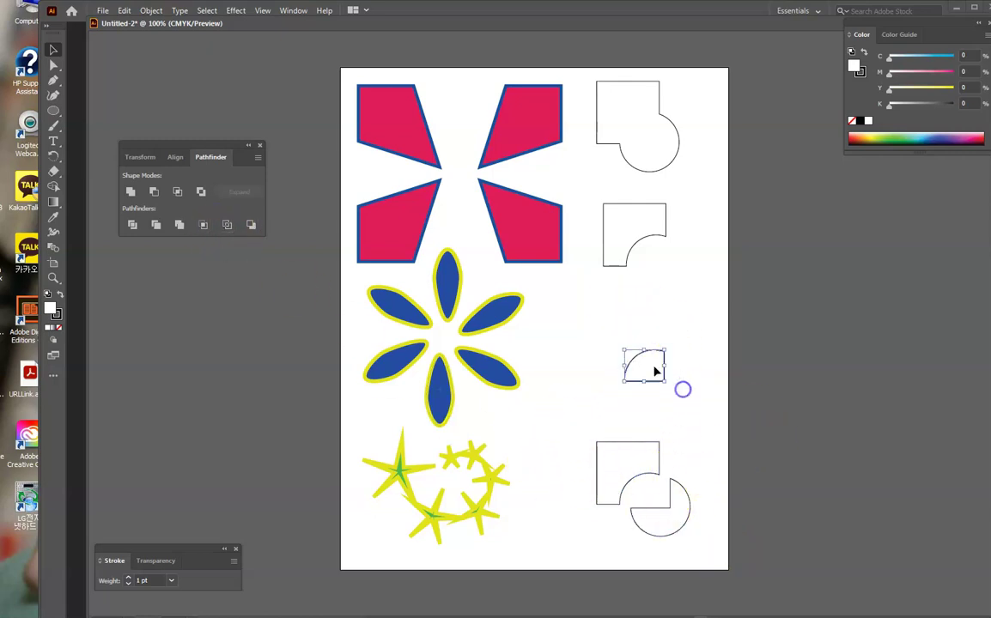
left_click_drag(651, 380, 696, 215)
left_click_drag(595, 432, 711, 552)
left_click_drag(662, 461, 717, 275)
left_click(830, 332)
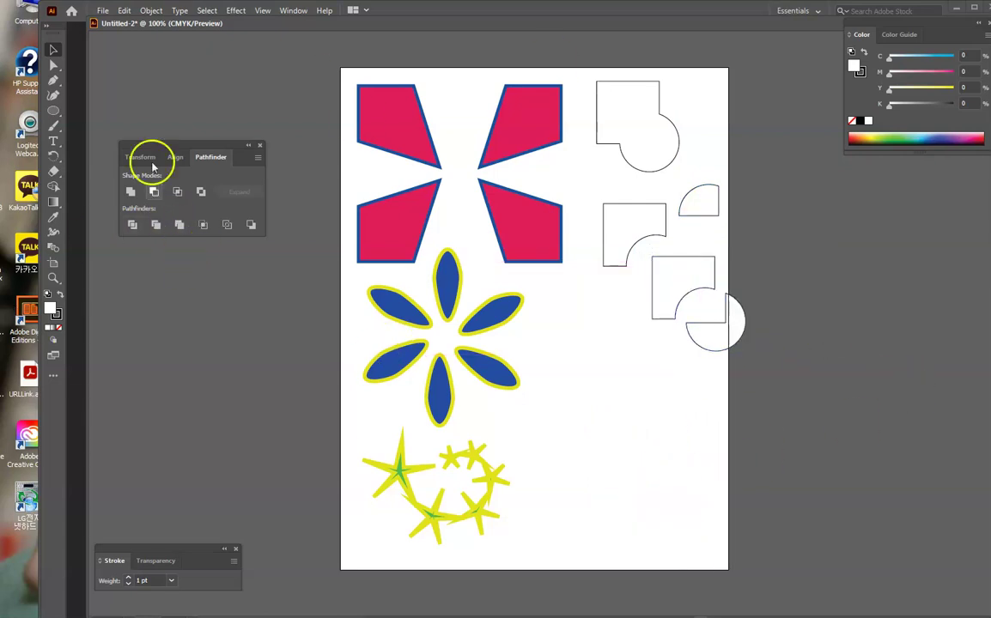
- Paste a new square-and-circle pair, place it in the empty lower area of the page, and apply Divide
left_click(53, 111)
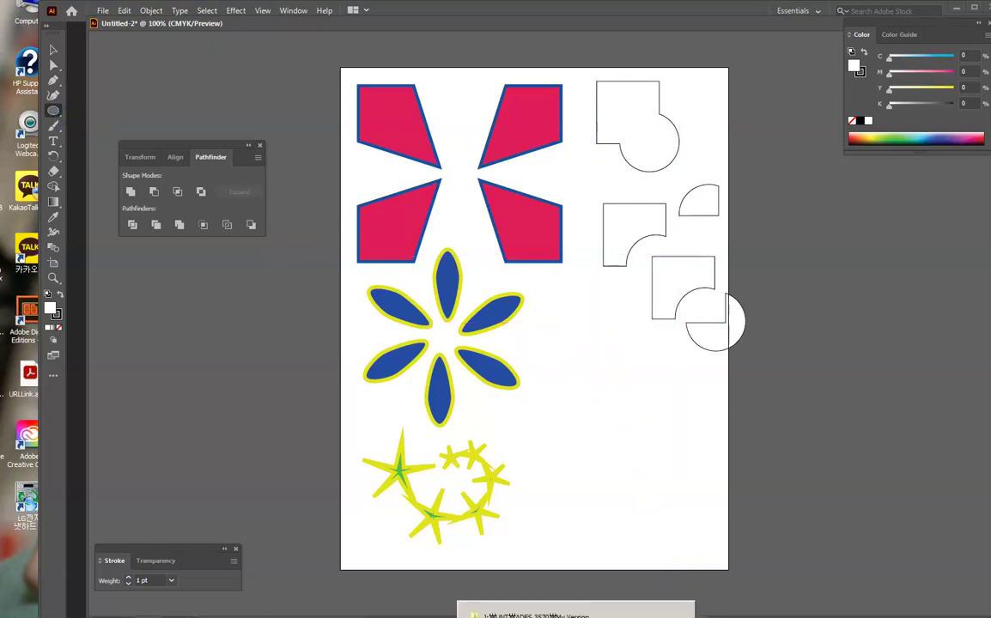
key("ctrl+v")
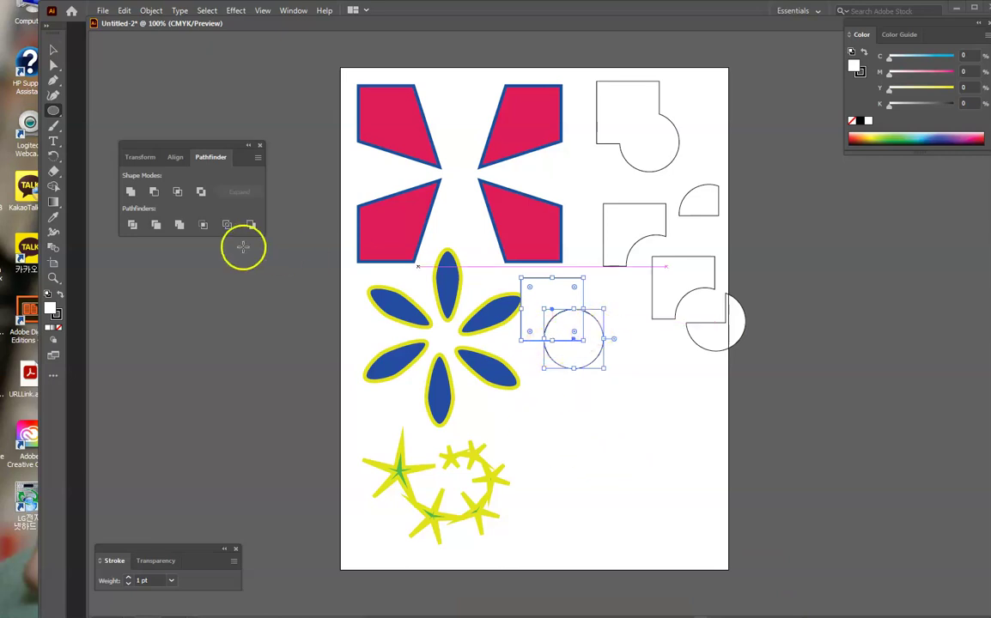
left_click(53, 50)
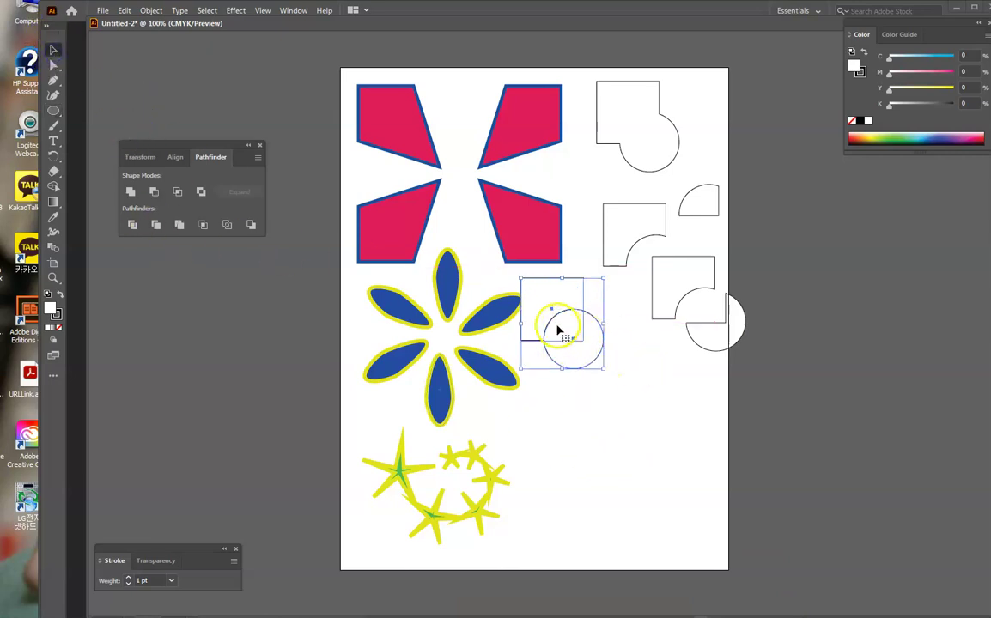
left_click_drag(553, 325, 584, 411)
left_click(650, 499)
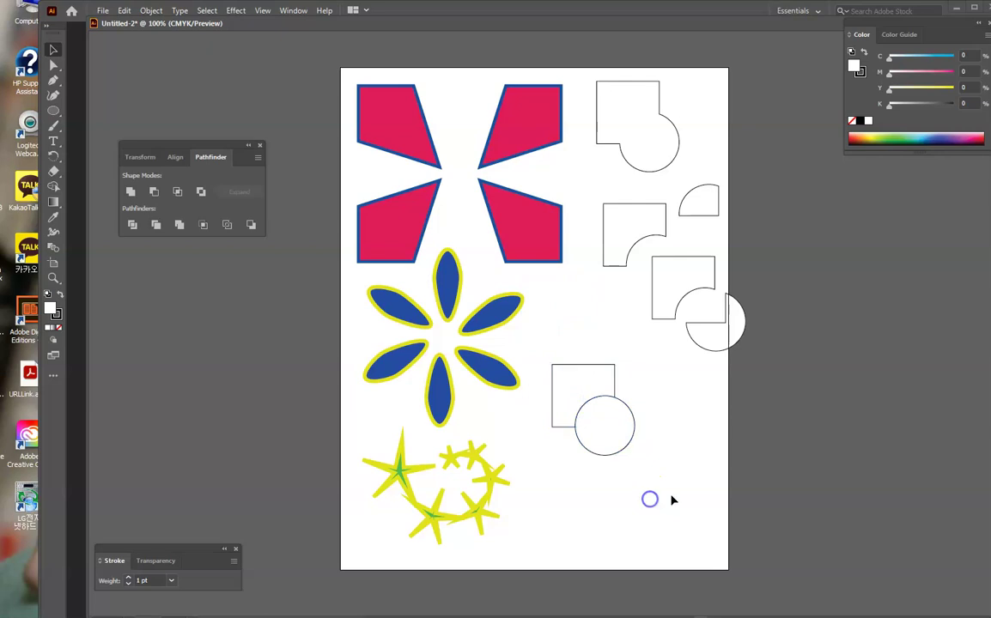
left_click_drag(526, 347, 615, 483)
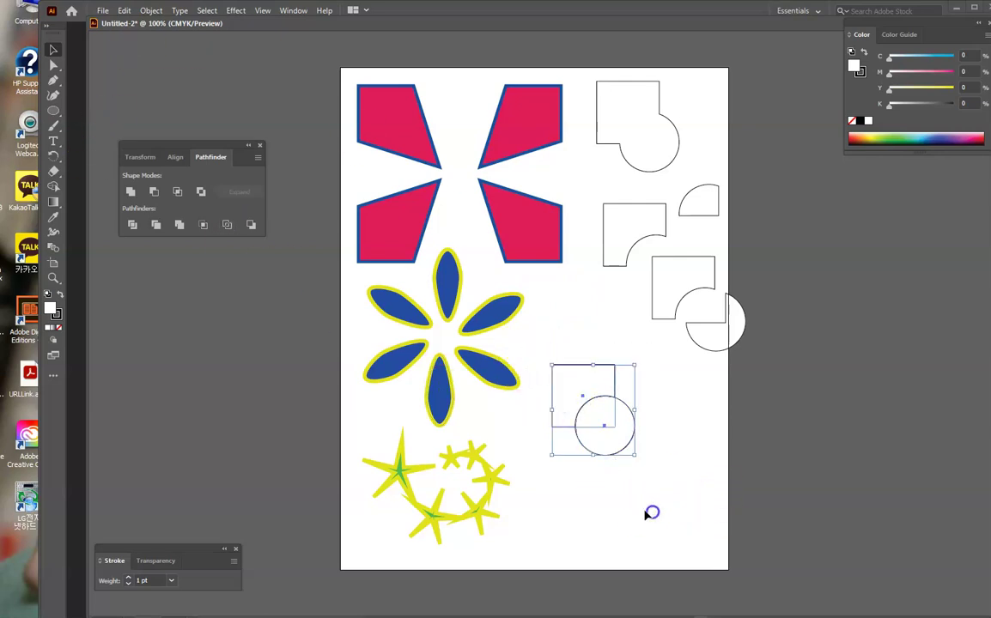
left_click(133, 226)
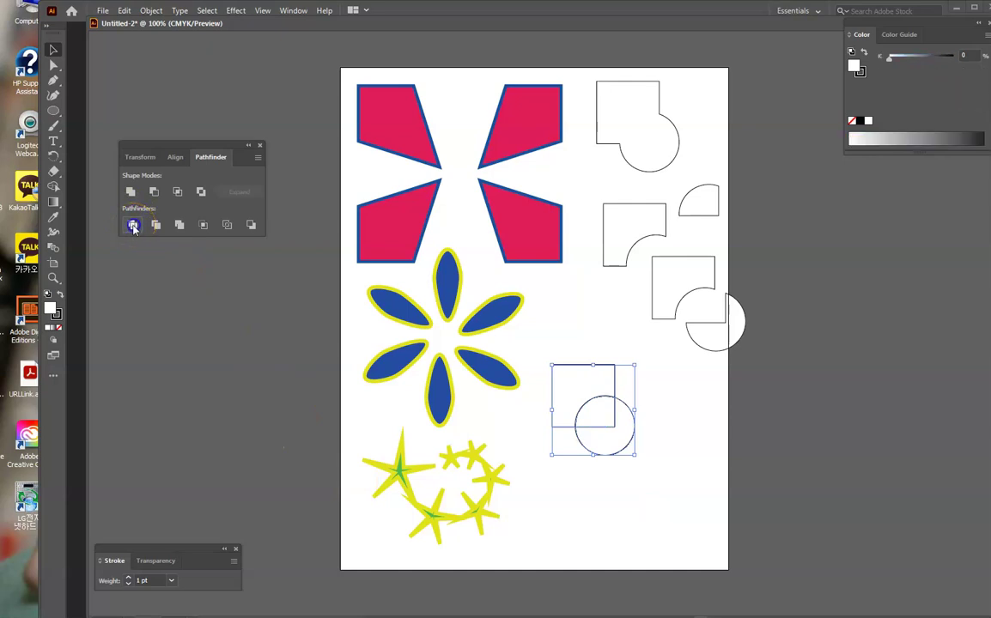
- Ungroup the divided pair and pull its circle piece and quarter-circle overlap down away from the notched square
left_click(623, 453)
right_click(623, 453)
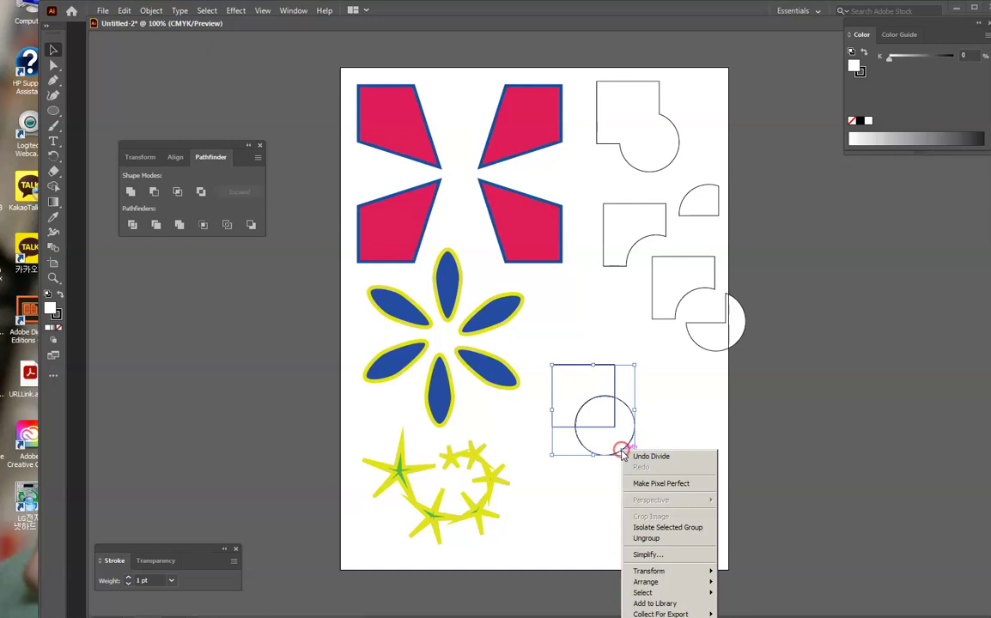
left_click(562, 537)
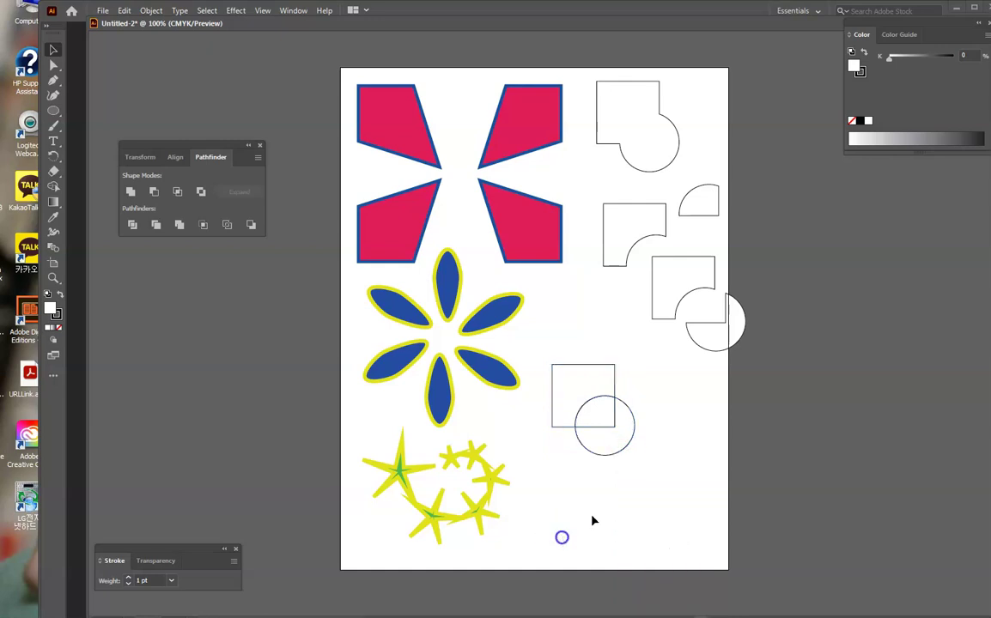
left_click(603, 462)
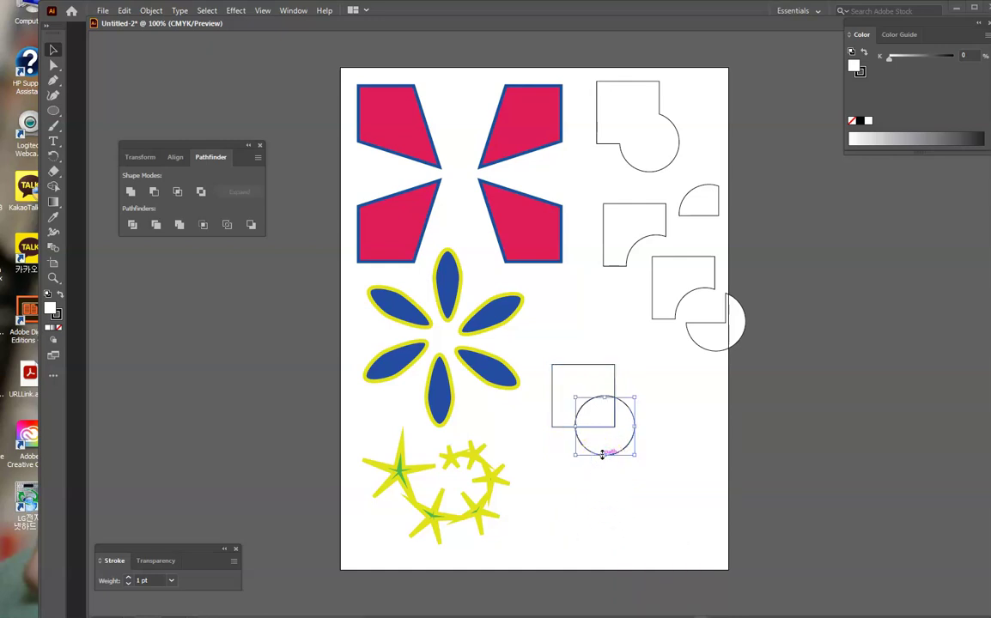
left_click_drag(603, 462, 626, 506)
left_click(227, 225)
left_click(660, 410)
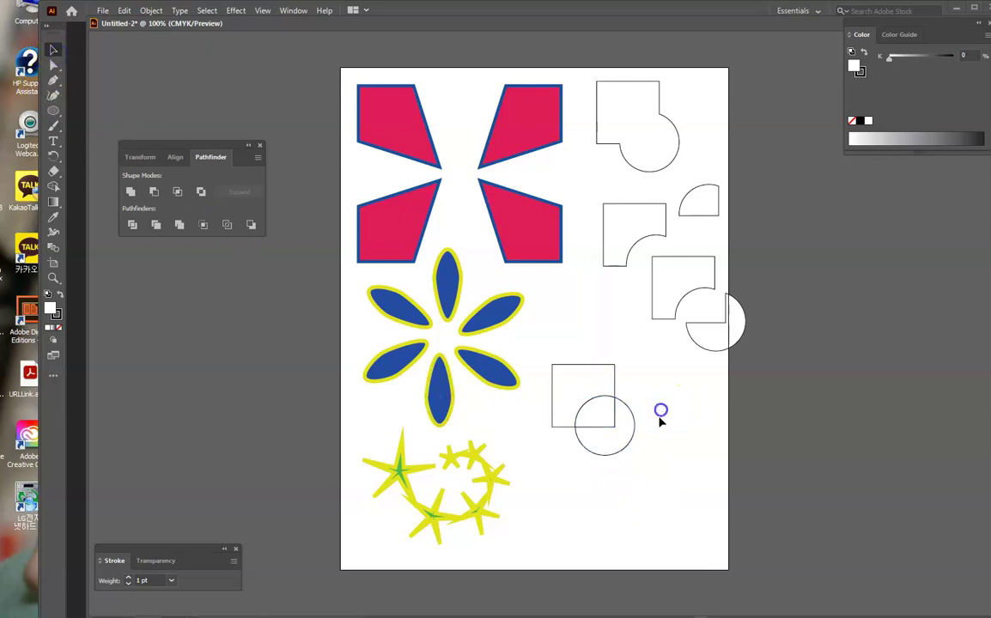
left_click_drag(629, 446, 607, 507)
left_click(600, 427)
left_click_drag(600, 427, 554, 470)
left_click(593, 425)
- Try to apply Exclude to the separated pieces
left_click(515, 281)
left_click(201, 192)
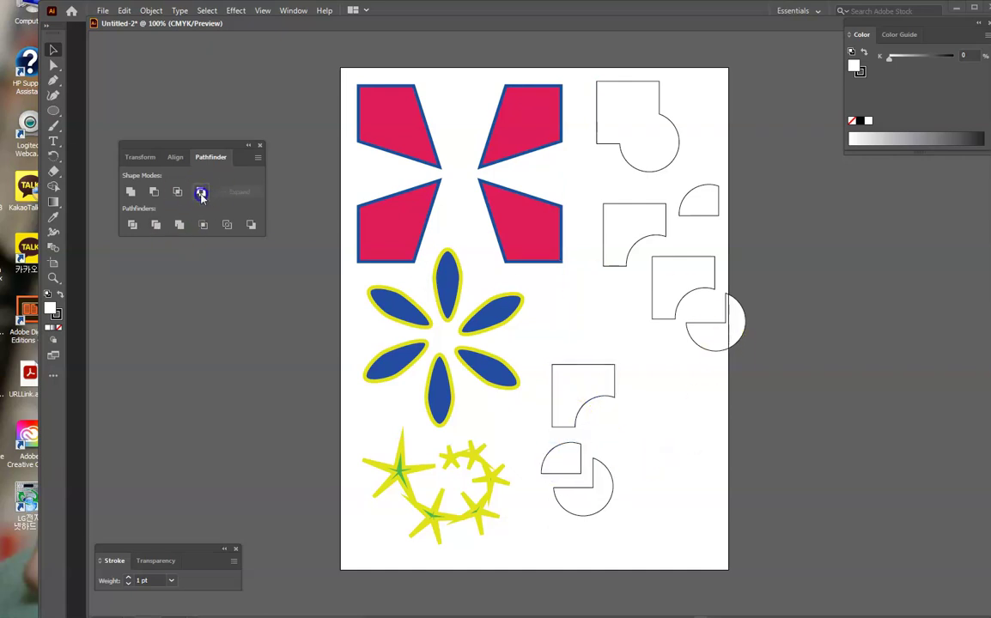
left_click(667, 340)
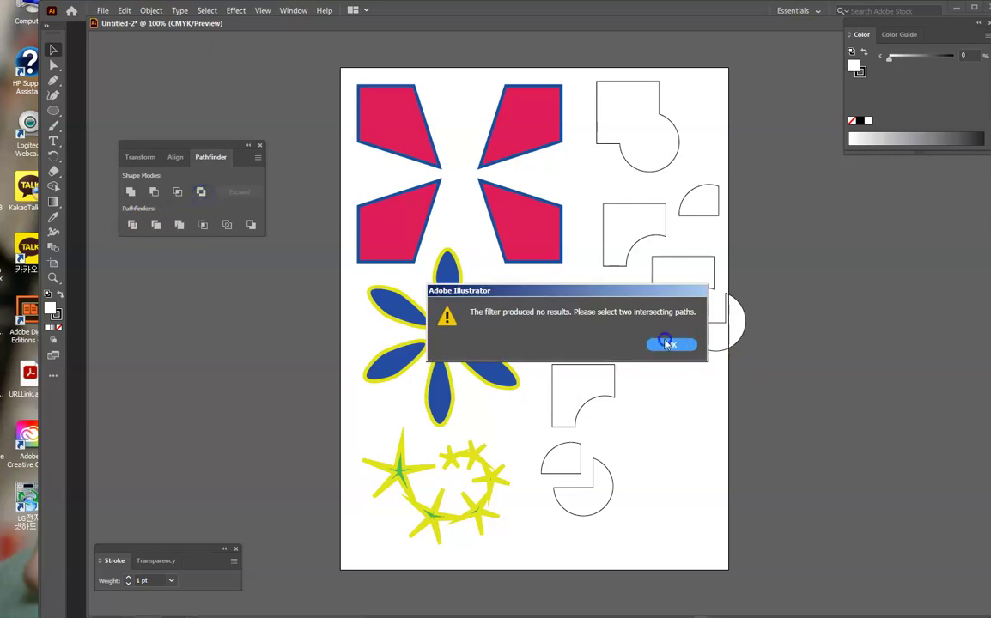
- Shift the Exclude pieces inside the page's right edge and move the divided pair's notched square down beside its other pieces
left_click_drag(693, 295, 644, 308)
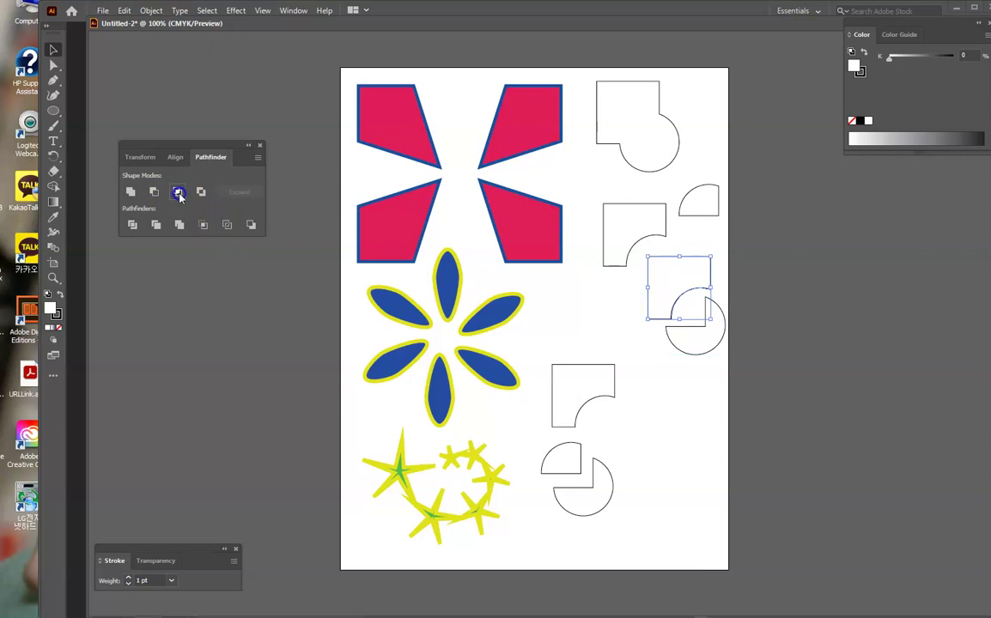
left_click(178, 194)
left_click(670, 345)
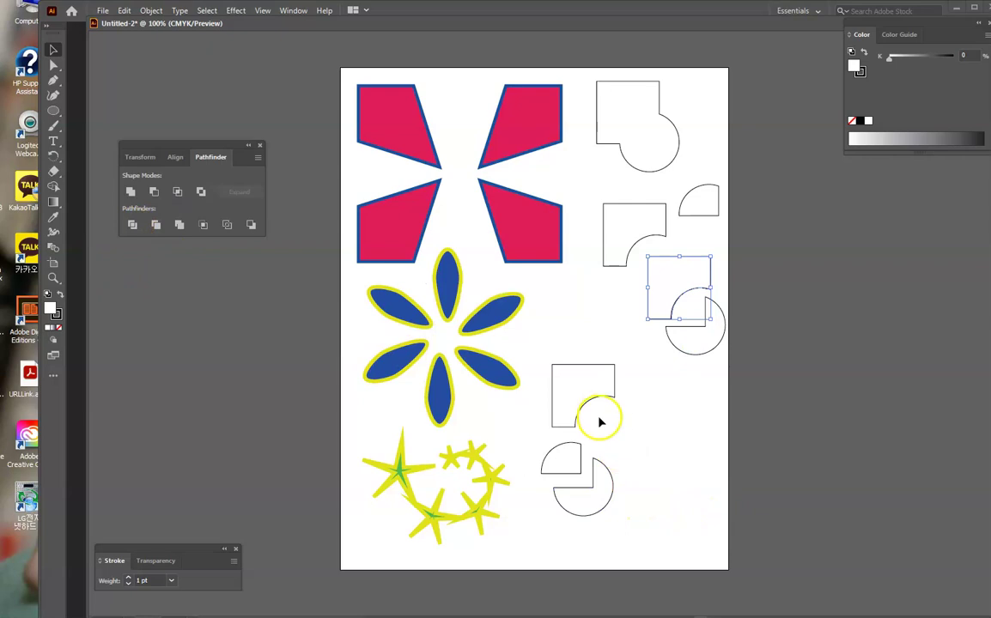
left_click_drag(601, 400, 559, 432)
left_click(720, 464)
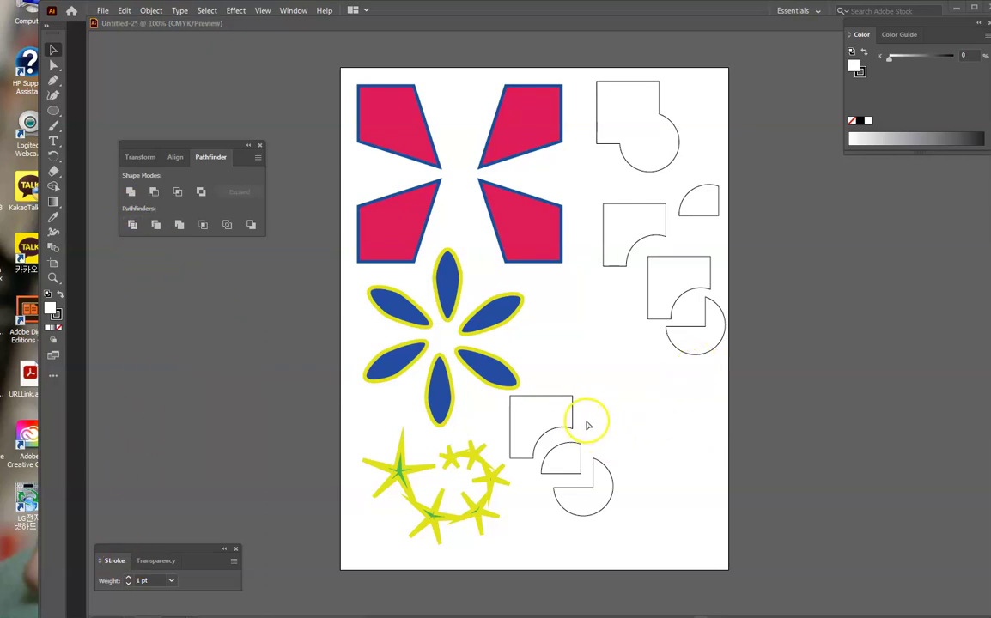
- Paste another square-and-circle pair, move it below the Exclude pieces, and apply Trim
left_click(630, 424)
key("ctrl+v")
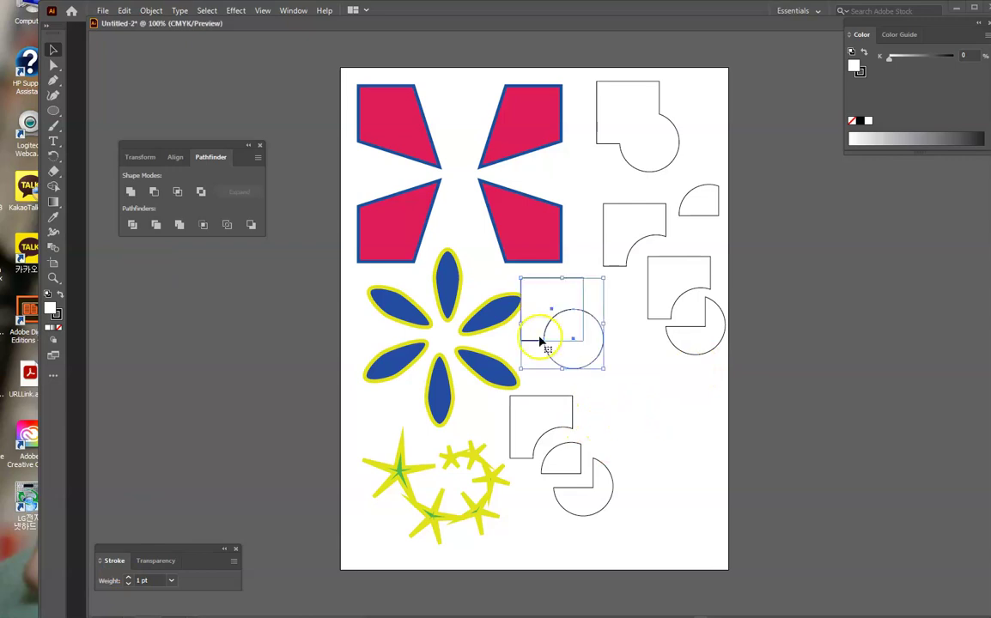
left_click_drag(558, 317, 663, 420)
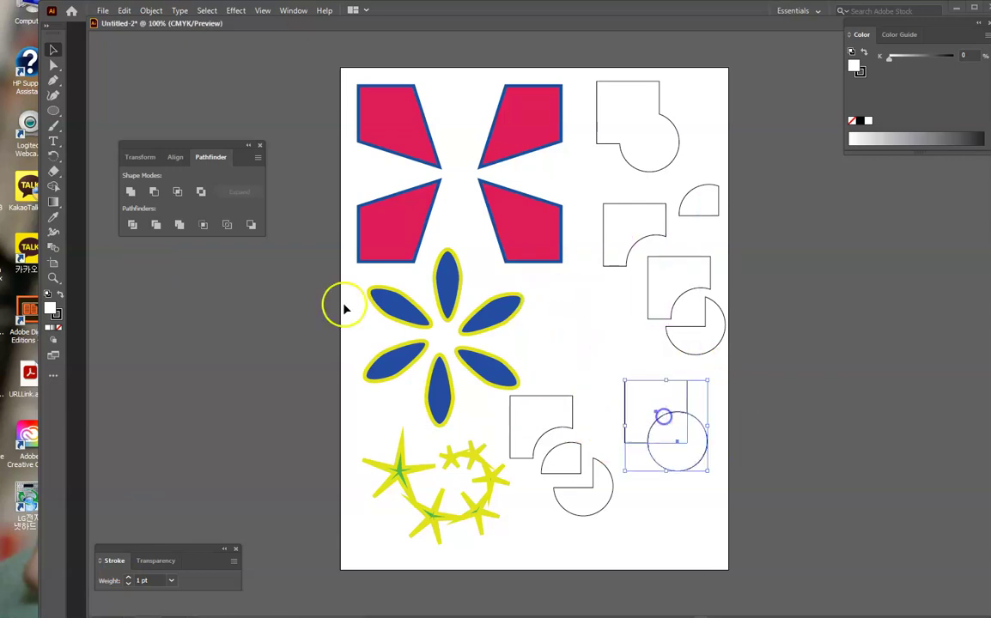
left_click(153, 226)
left_click(673, 528)
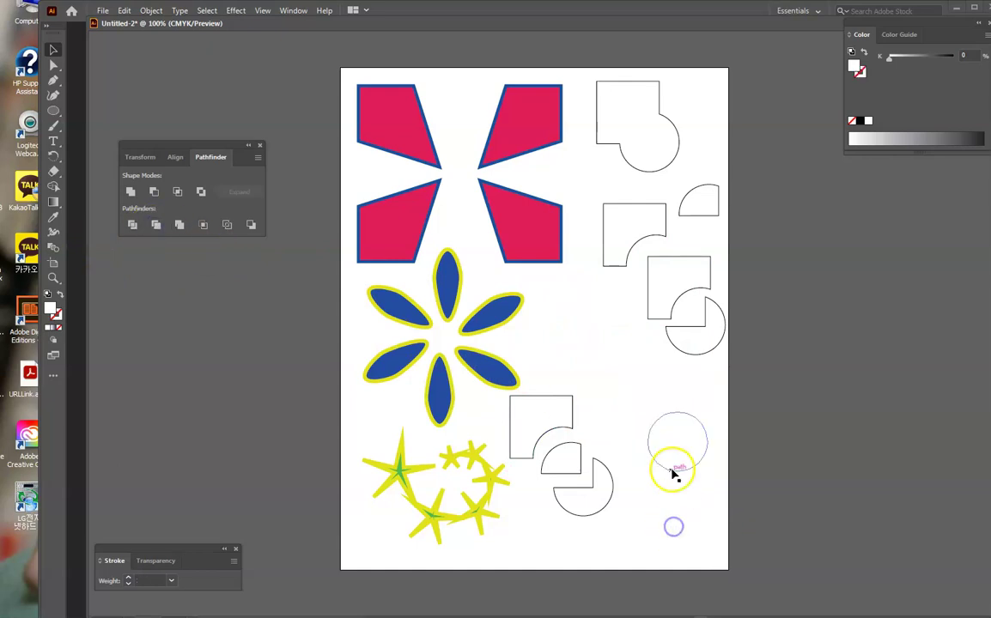
- Restore the default white fill and black 1 pt stroke on the trimmed pair and move it to the page's lower-right corner
left_click_drag(617, 361, 725, 486)
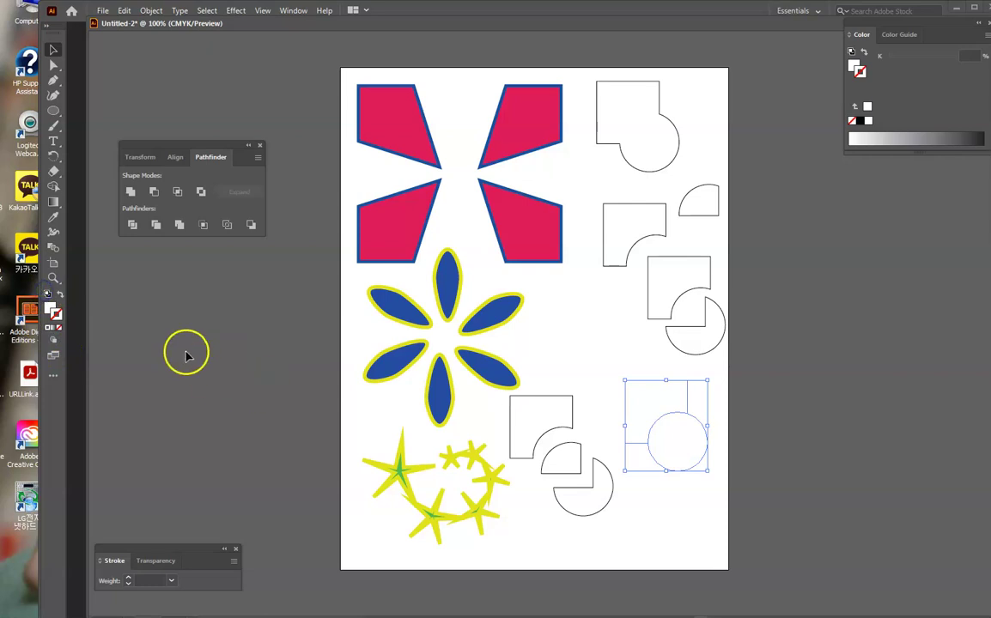
left_click(49, 295)
left_click(688, 536)
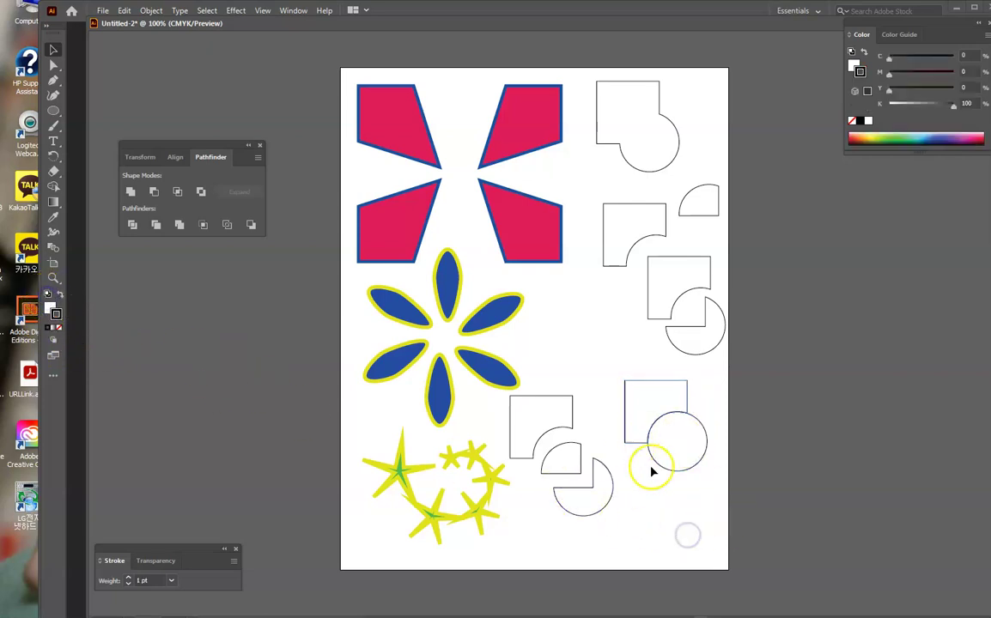
left_click_drag(663, 418, 697, 511)
- Paste another square-and-circle pair beside the blue petals and apply Merge
left_click(850, 392)
key("ctrl+v")
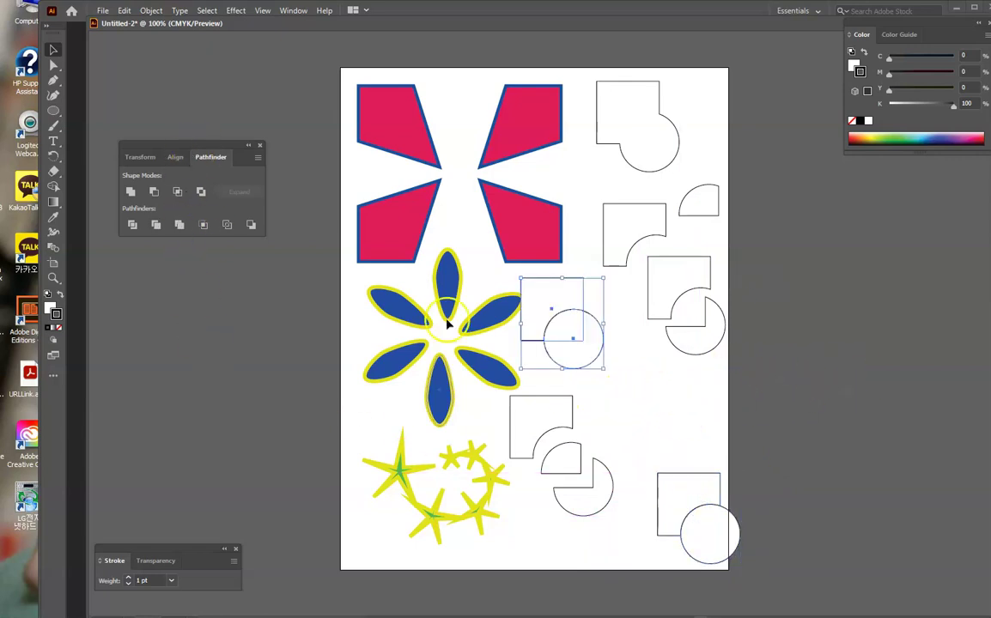
left_click(181, 225)
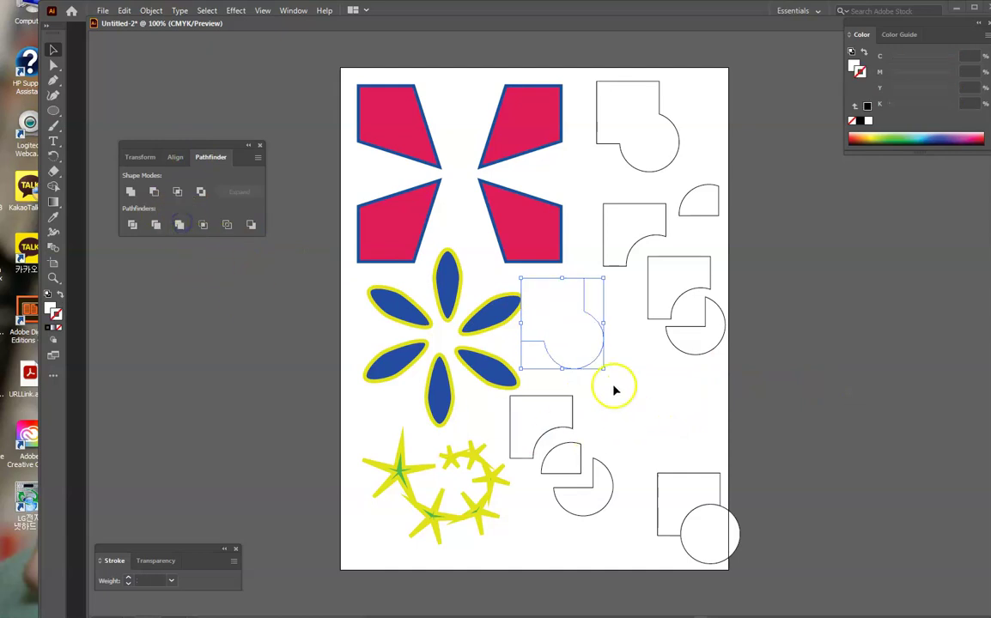
- Restore the default fill and black stroke on the merged shape and move it above the trimmed pair, overlapping the page's right edge
left_click(49, 328)
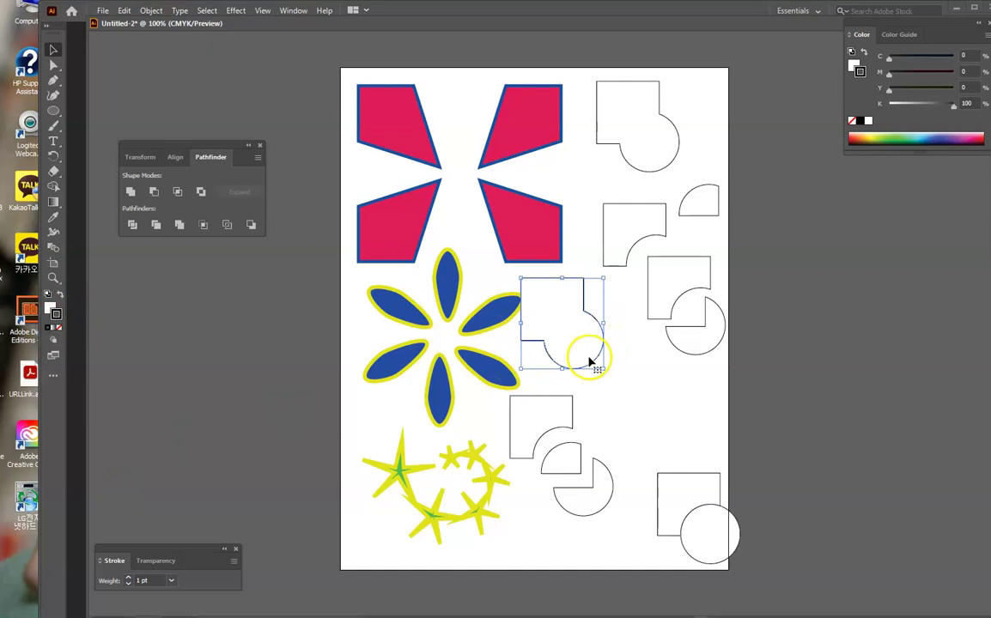
left_click_drag(597, 322, 706, 380)
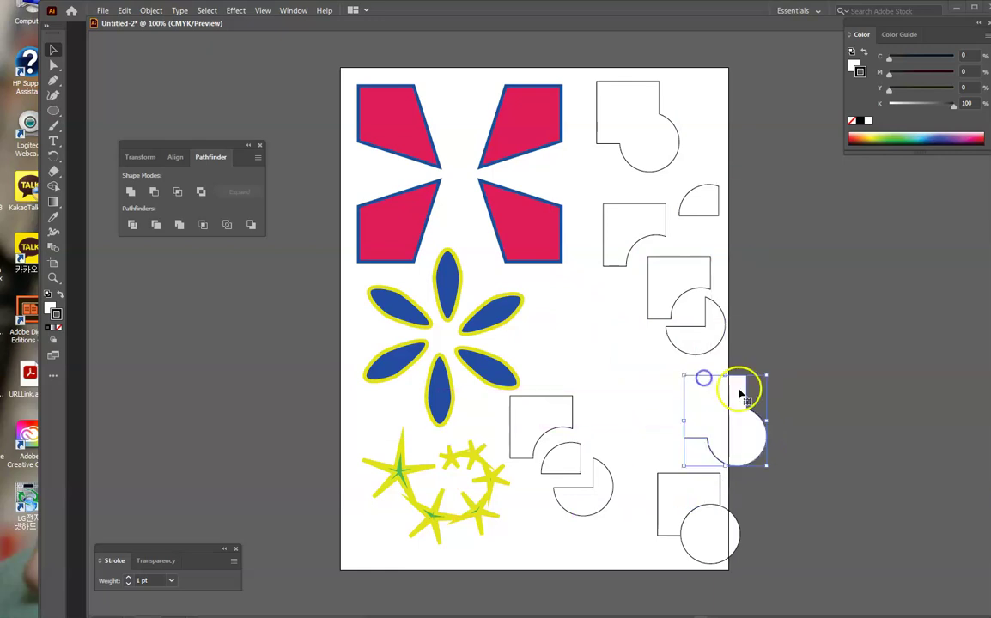
left_click(902, 424)
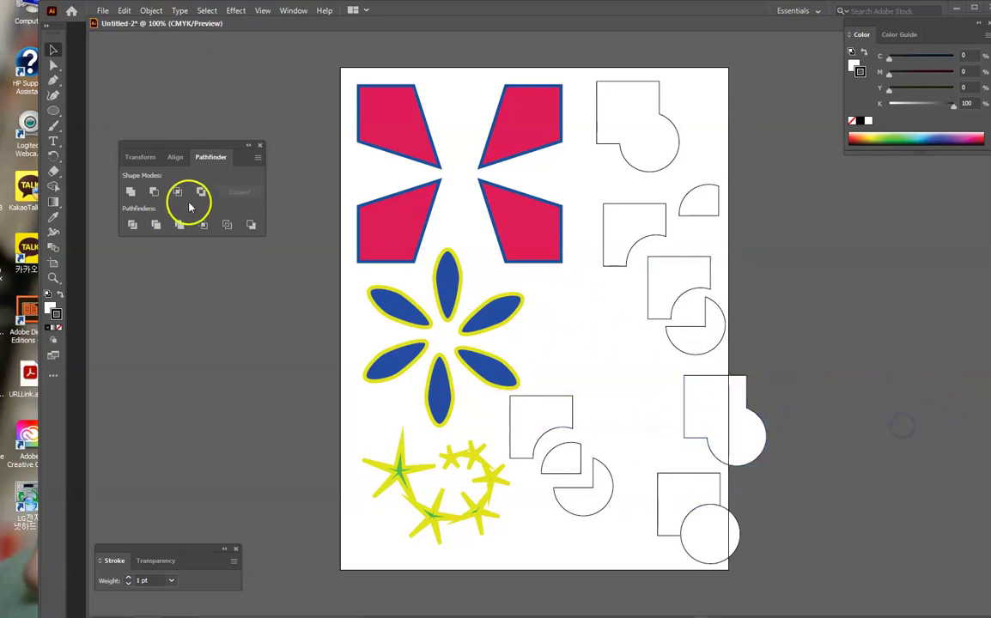
- Move the merged square-and-circle shape below the Exclude pieces and shift the trimmed pair so both lie inside the page
left_click_drag(706, 379, 619, 351)
left_click(796, 359)
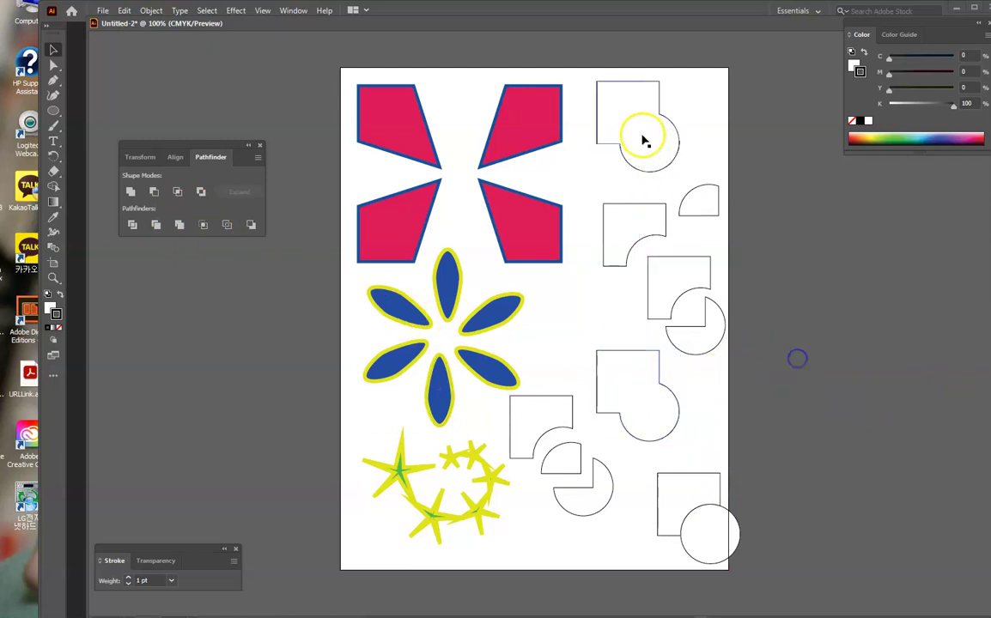
left_click_drag(685, 475, 664, 464)
left_click(841, 456)
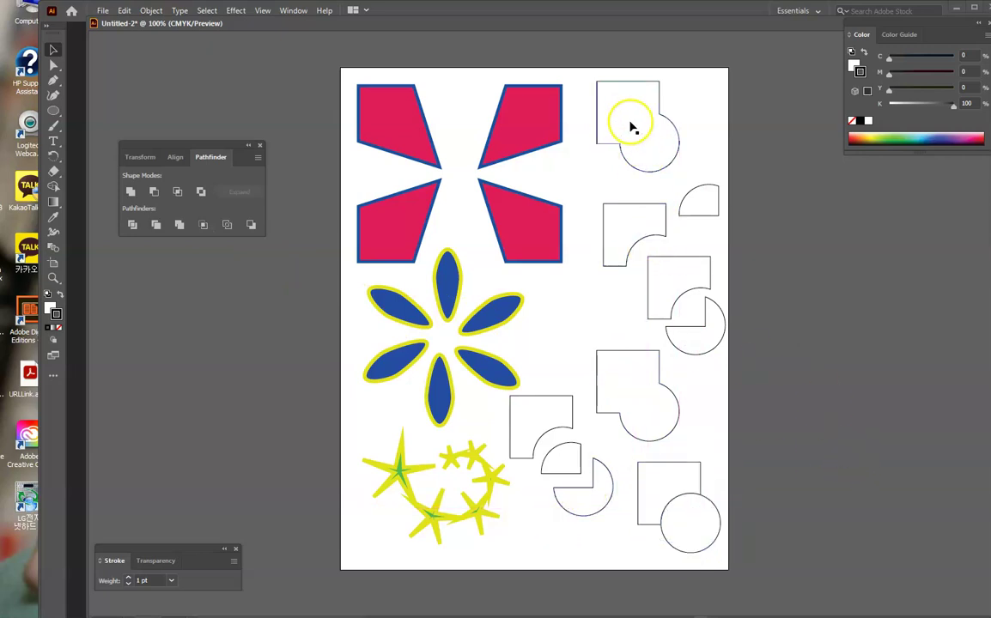
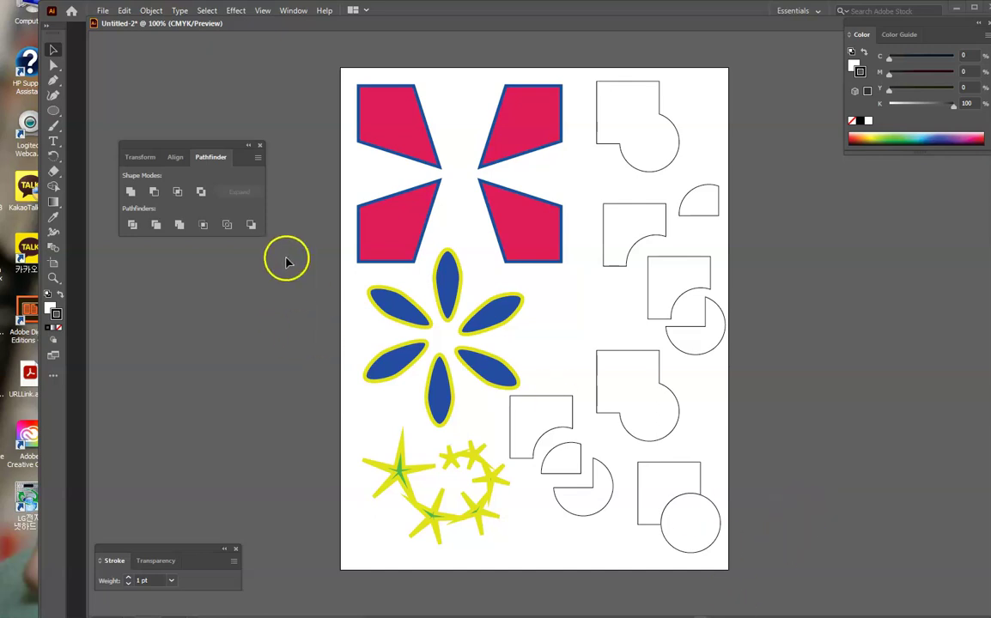
left_click(56, 114)
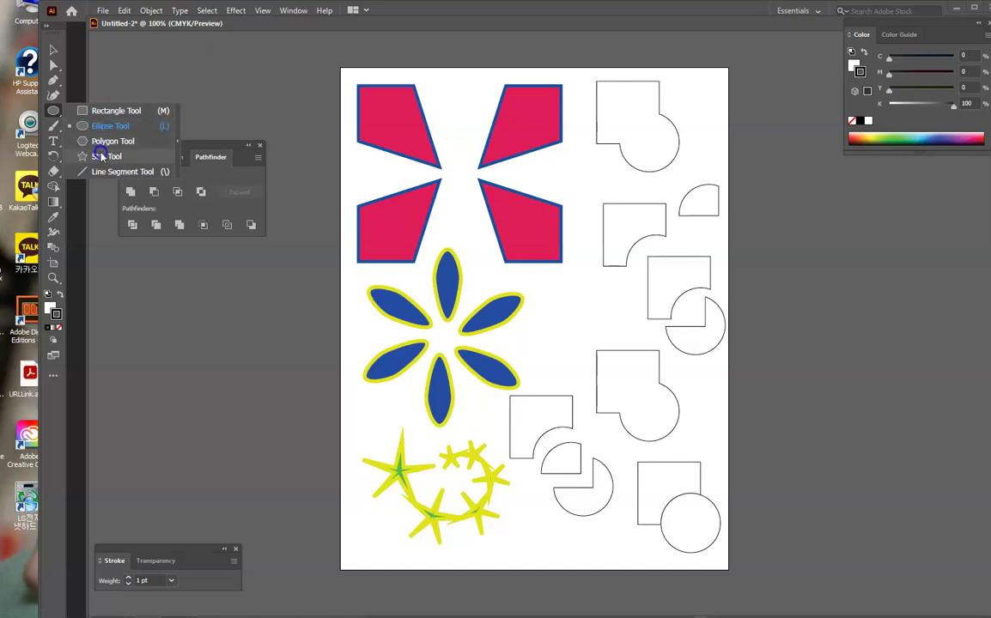
left_click(159, 111)
left_click(223, 99)
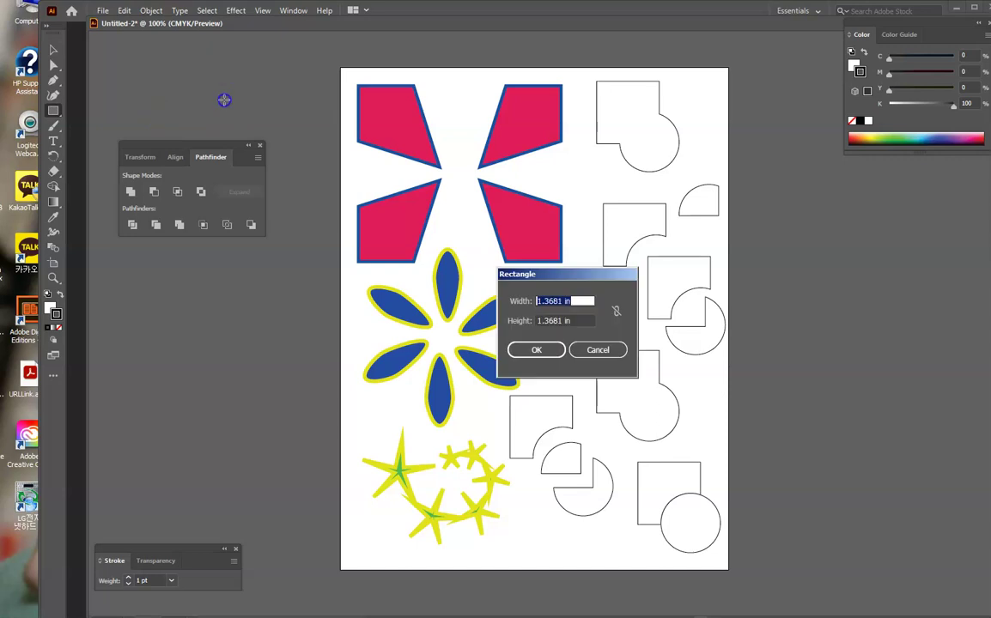
left_click(590, 349)
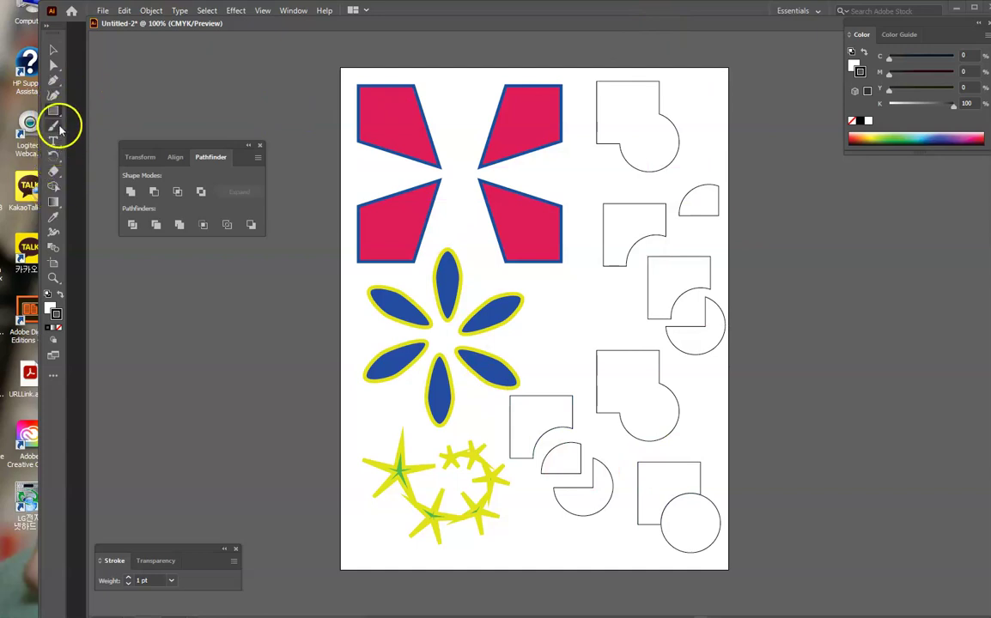
left_click(59, 81)
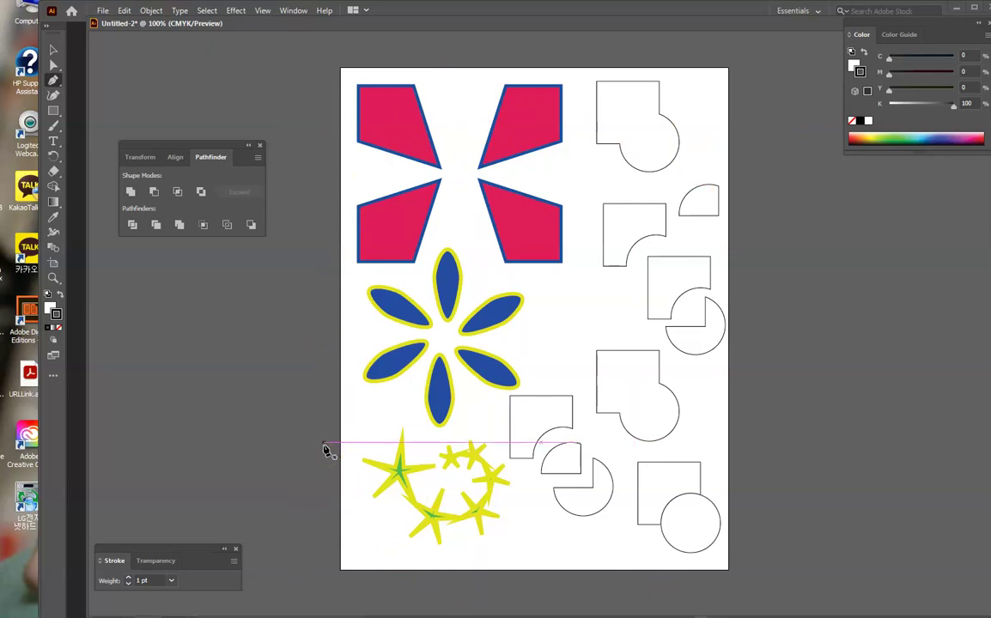
- Save the document in Adobe Illustrator (*.AI) format in the "Images for class 1" folder, with a file name beginning with "pattern"
left_click(103, 11)
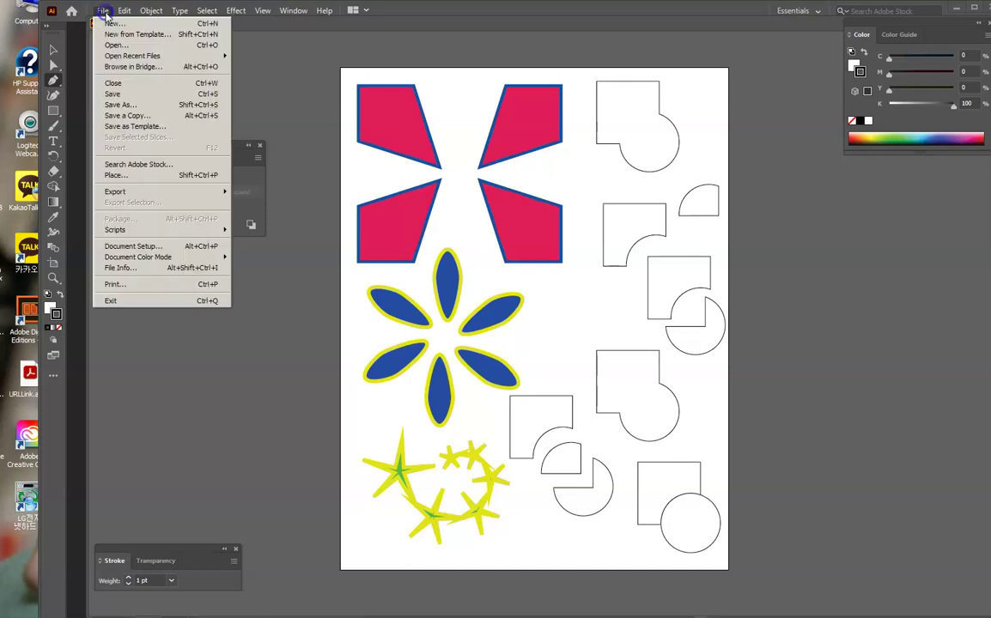
left_click(144, 95)
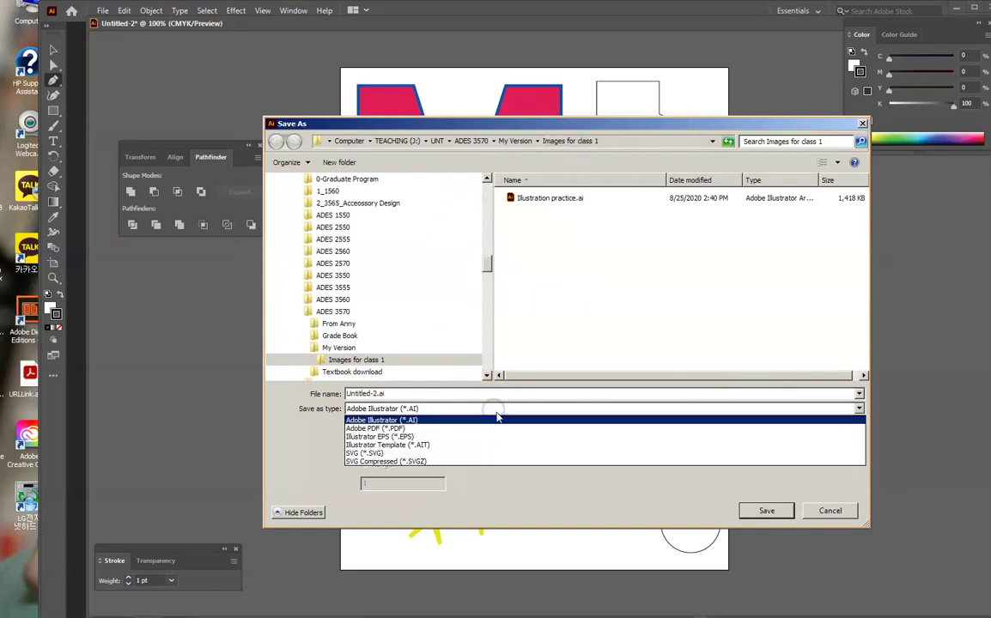
left_click(443, 420)
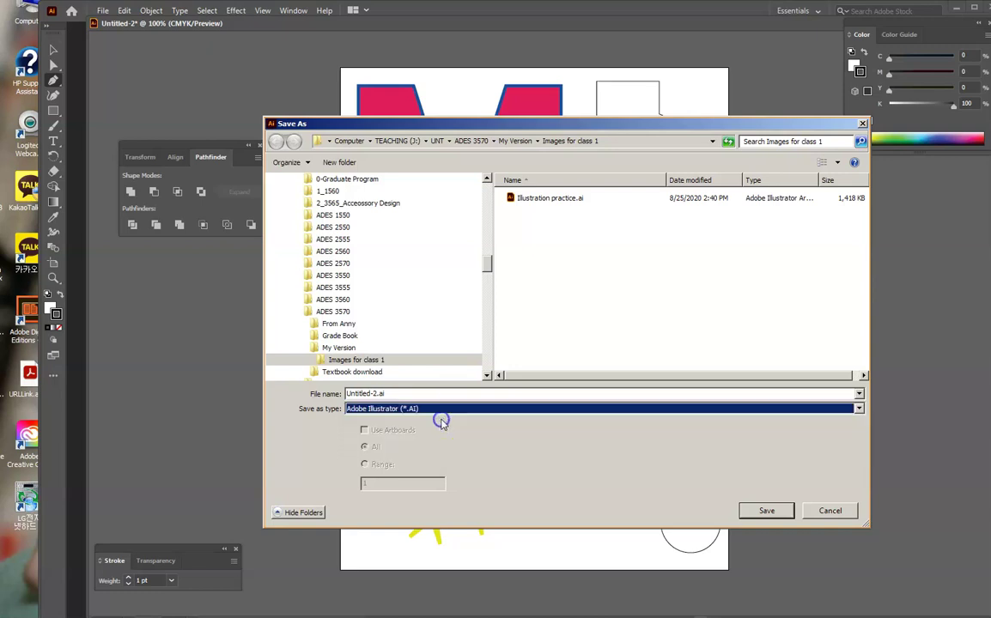
left_click(400, 393)
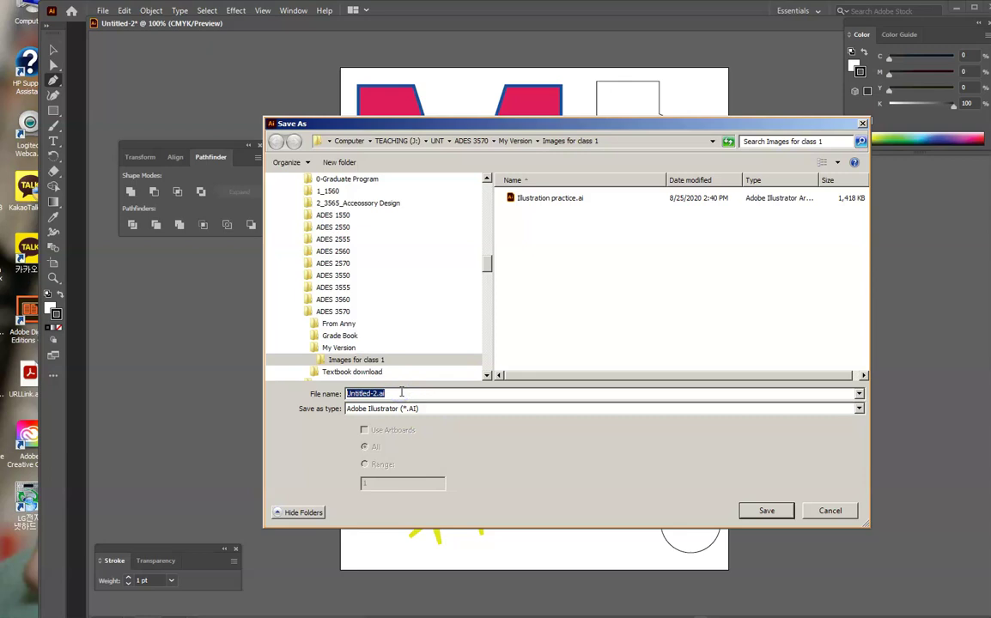
type("p")
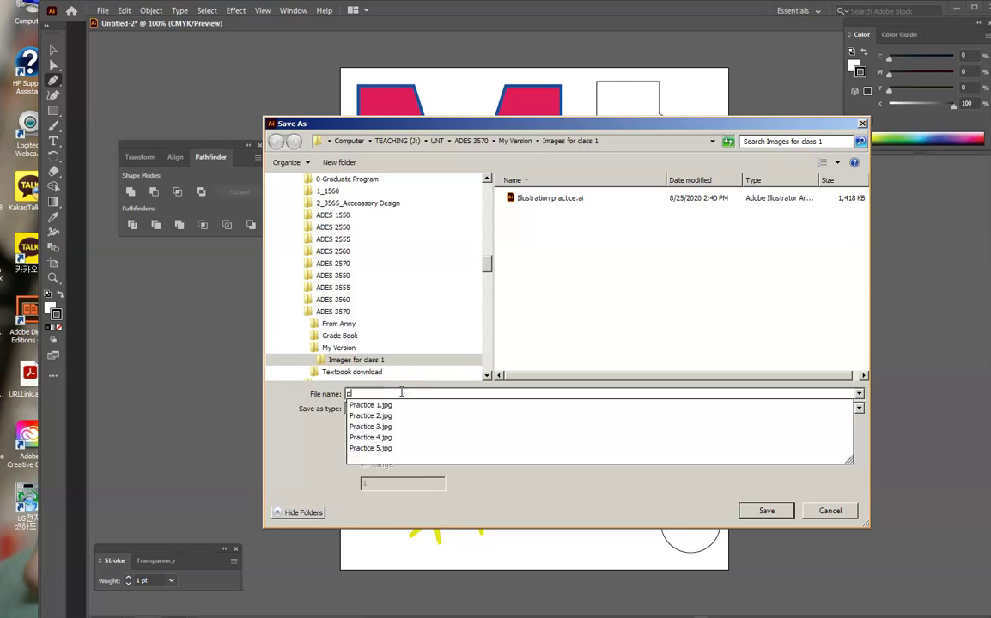
type("attern desig")
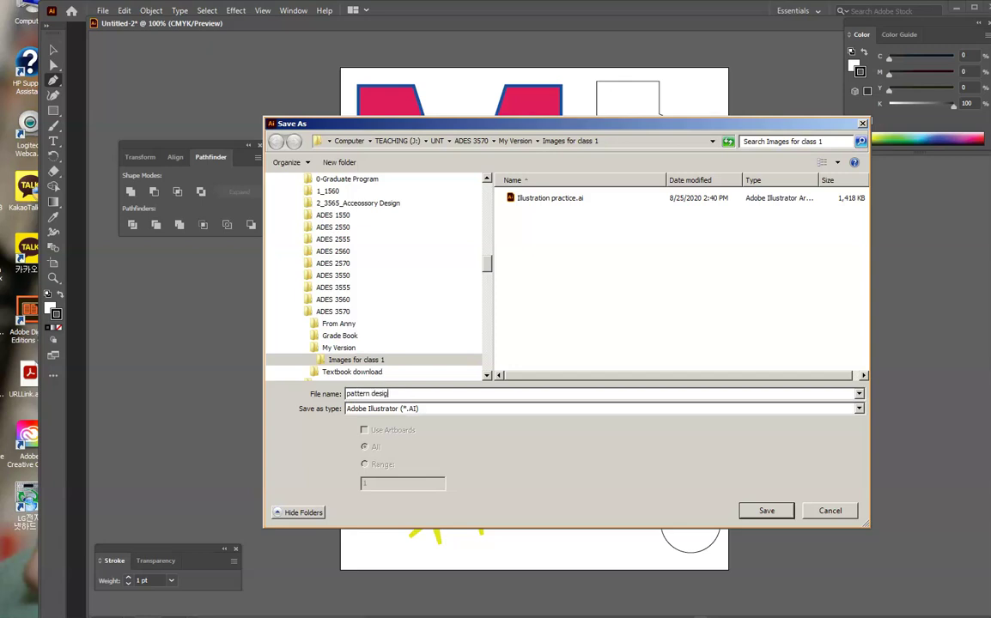
key("BackSpace")
key("BackSpace")
key("BackSpace")
key("BackSpace")
type("ri")
left_click(767, 512)
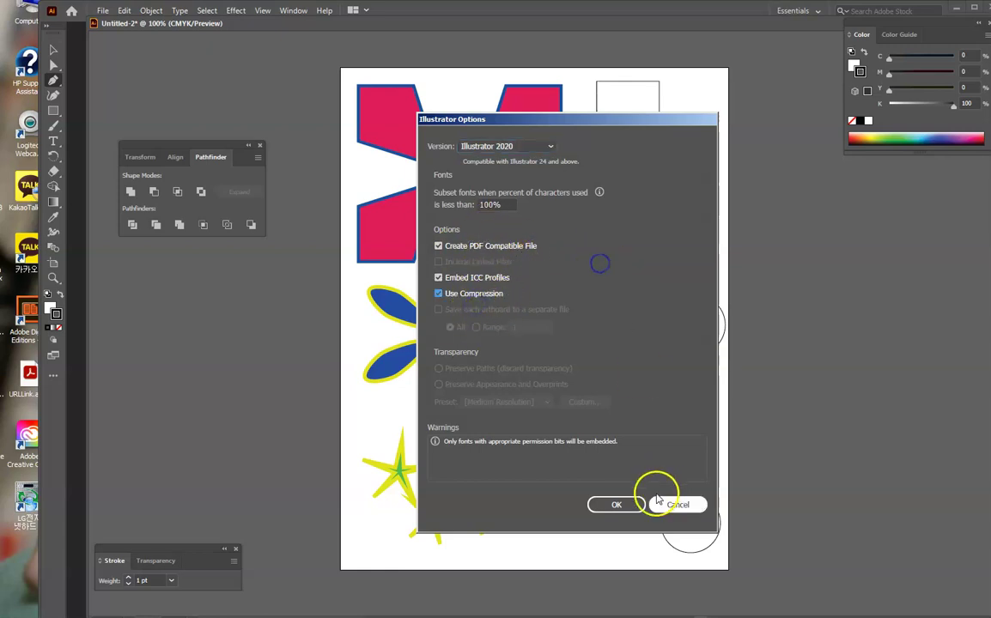
- Check the available file versions, keep Illustrator 2020 with the default save options, and finish saving
left_click(550, 148)
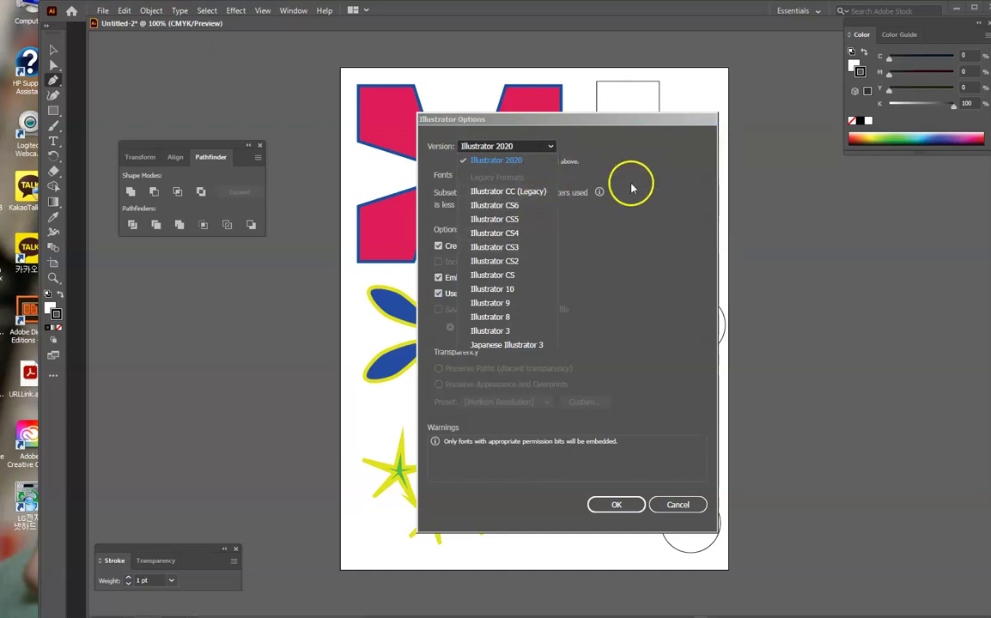
left_click(512, 150)
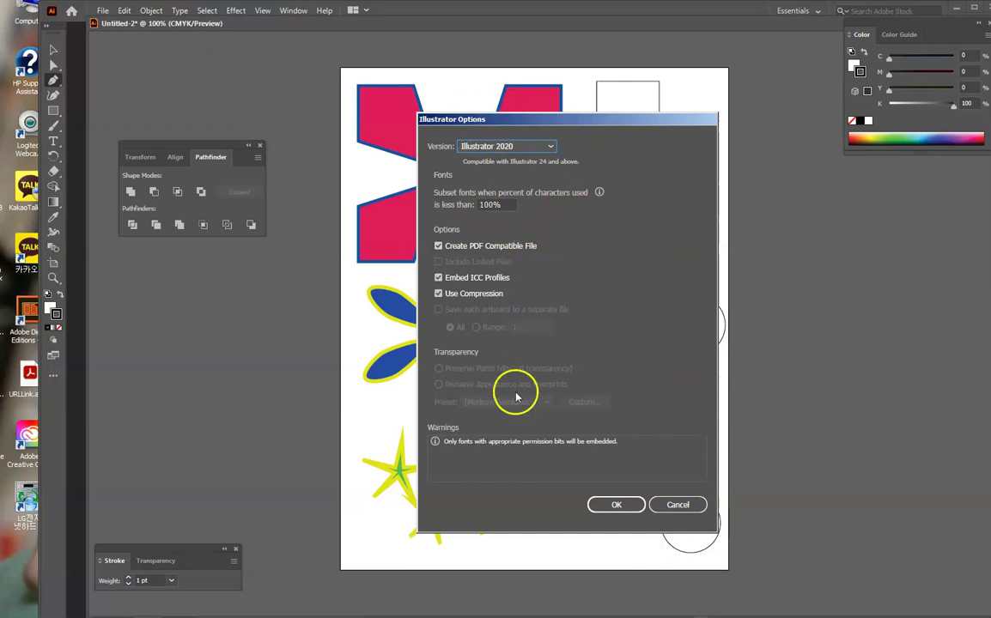
left_click(634, 507)
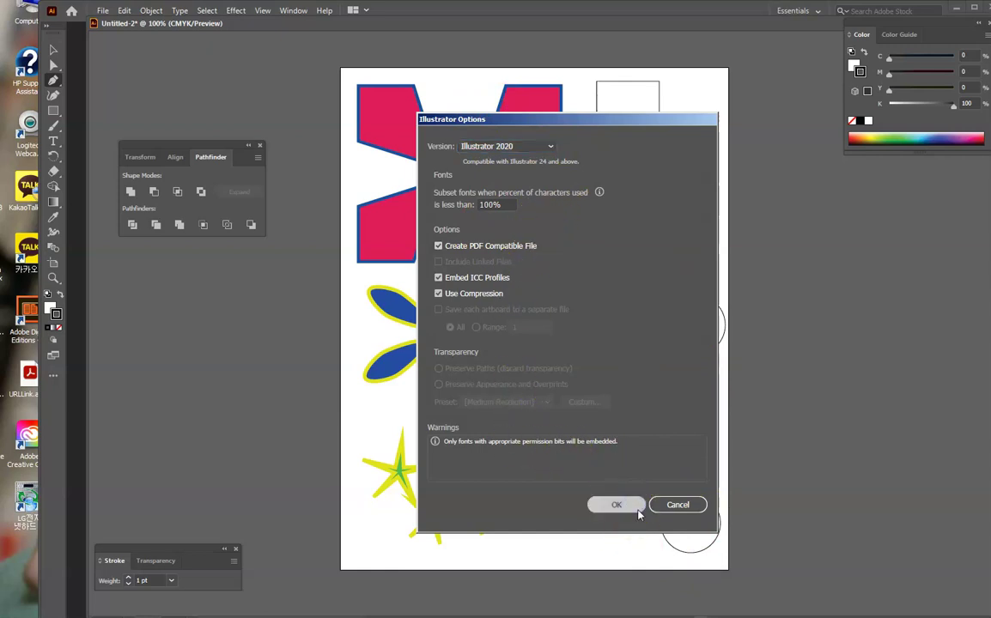